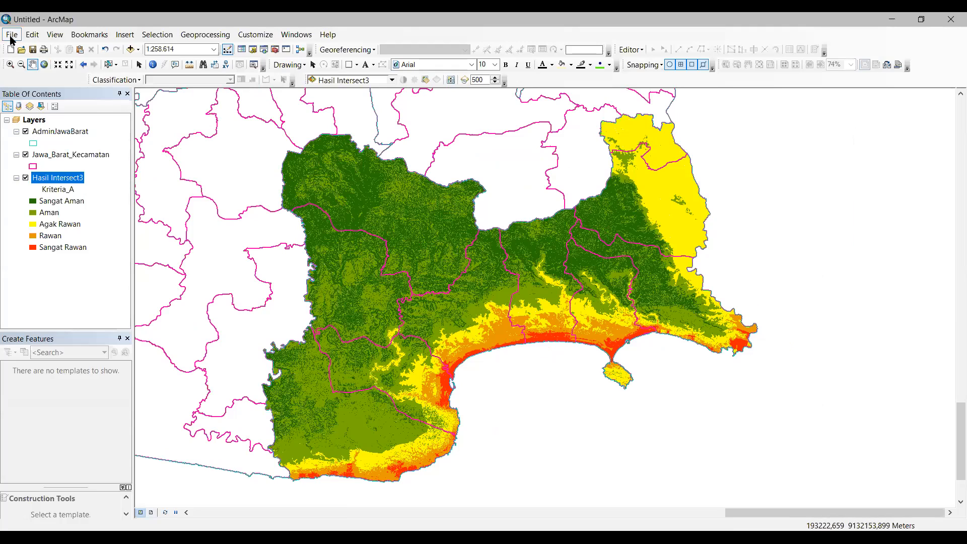
# Step: In Page and Print Setup, confirm A4 paper (210 x 297 mm) in Landscape orientation
pyautogui.click(11, 37)
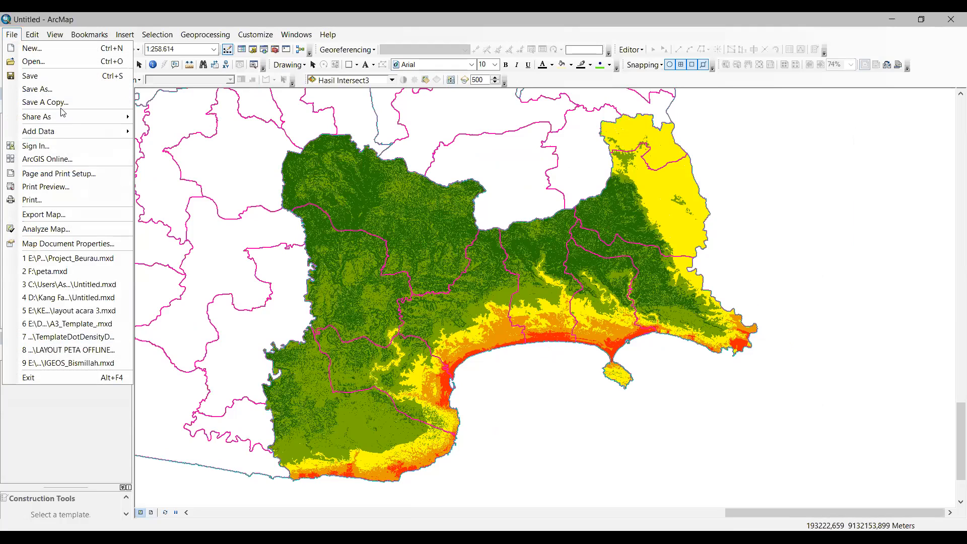
pyautogui.click(81, 176)
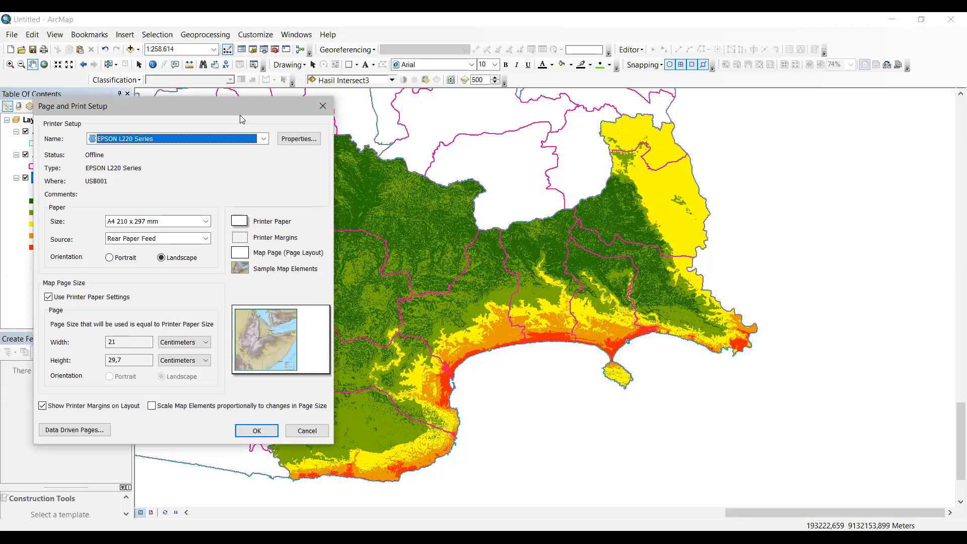
pyautogui.moveTo(241, 102); pyautogui.dragTo(217, 47)
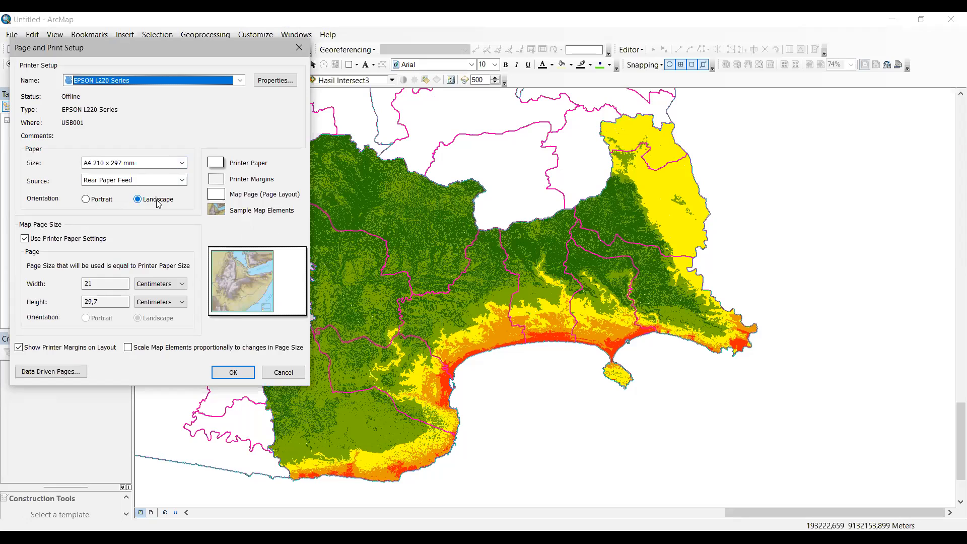
pyautogui.click(238, 377)
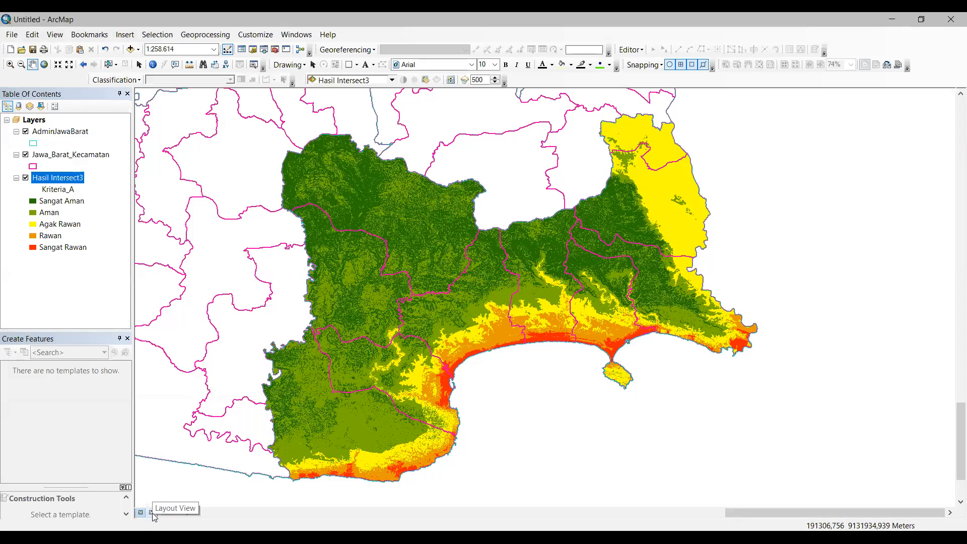
# Step: Switch to Layout View and hide the Jawa_Barat_Kecamatan district boundaries layer
pyautogui.click(152, 514)
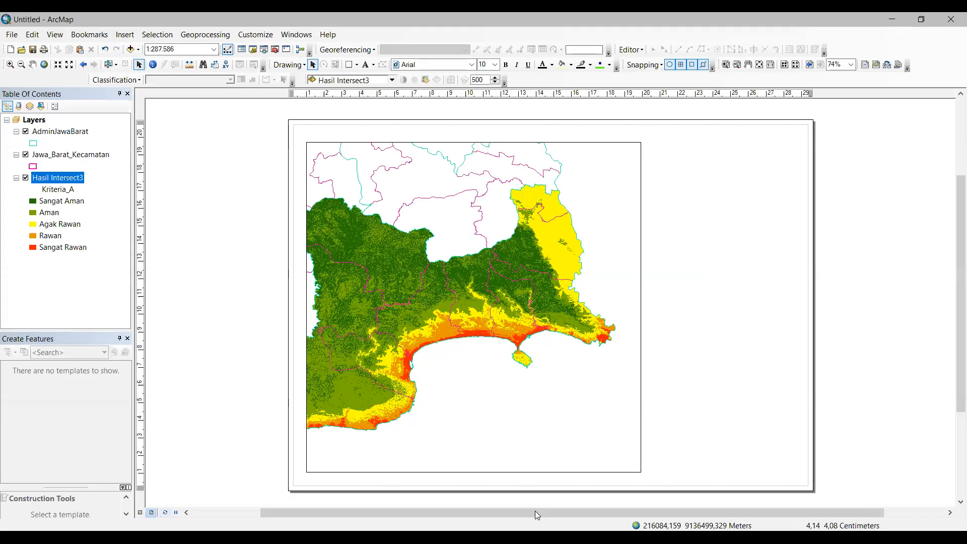
pyautogui.moveTo(548, 515); pyautogui.dragTo(570, 515)
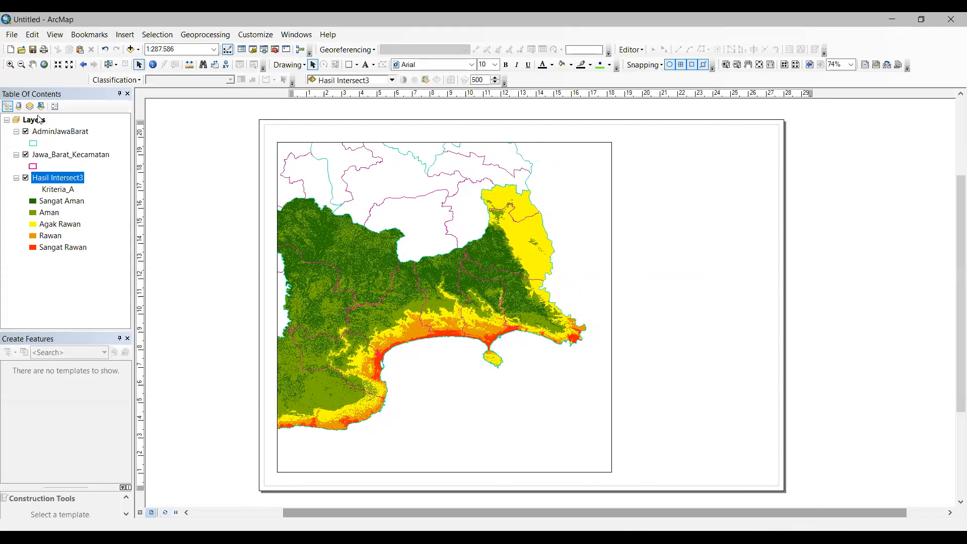
pyautogui.click(26, 154)
# Step: Pan the map so all five hazard classes sit centred in the data frame
pyautogui.click(34, 66)
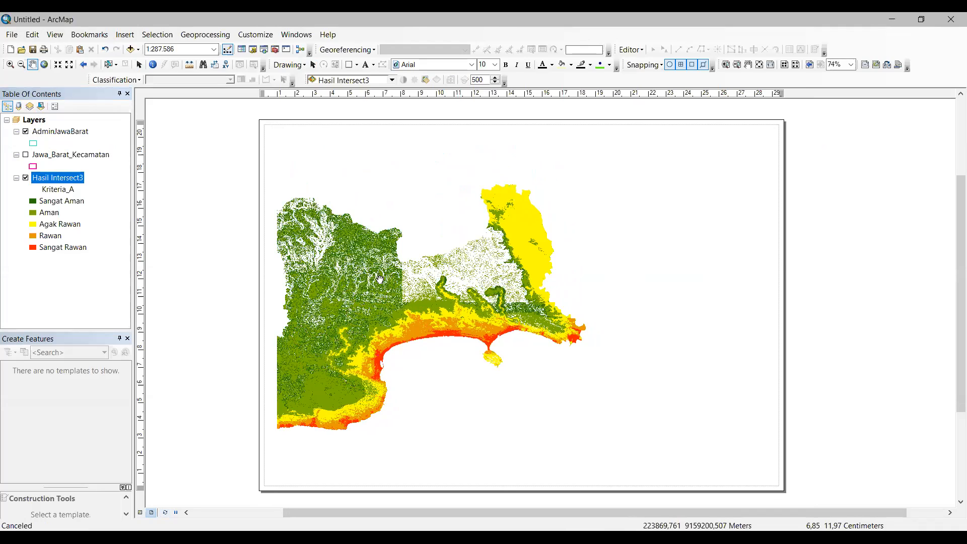
pyautogui.moveTo(380, 279); pyautogui.dragTo(406, 272)
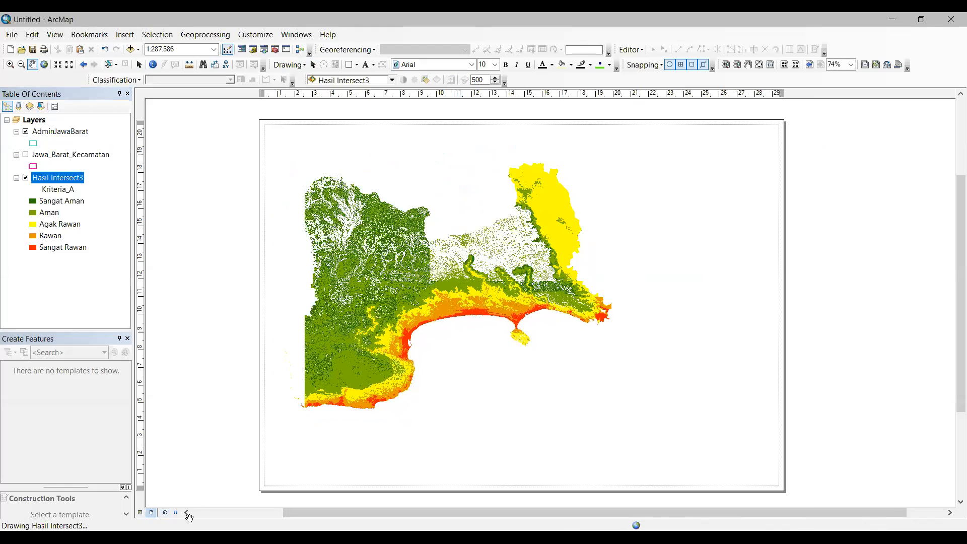
pyautogui.moveTo(427, 319); pyautogui.dragTo(427, 317)
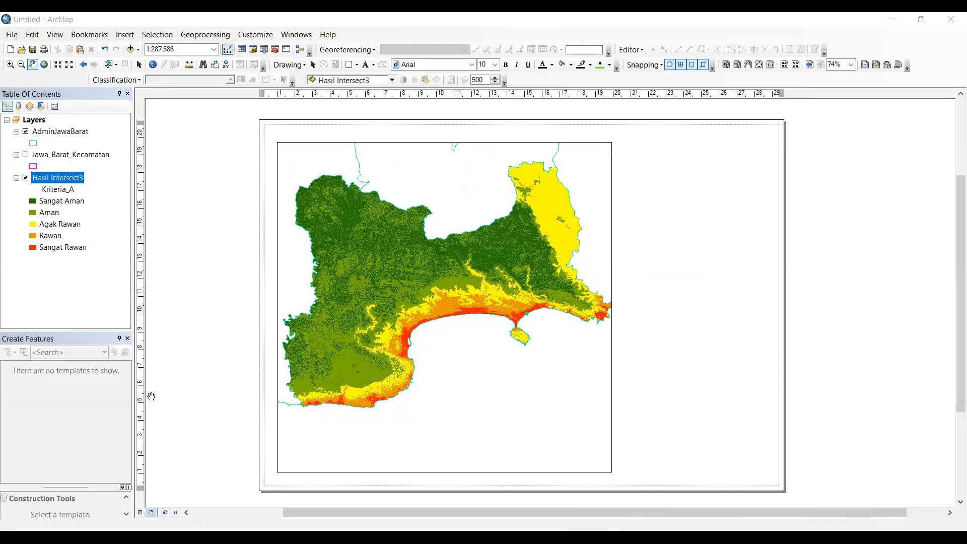
pyautogui.moveTo(425, 266); pyautogui.dragTo(427, 263)
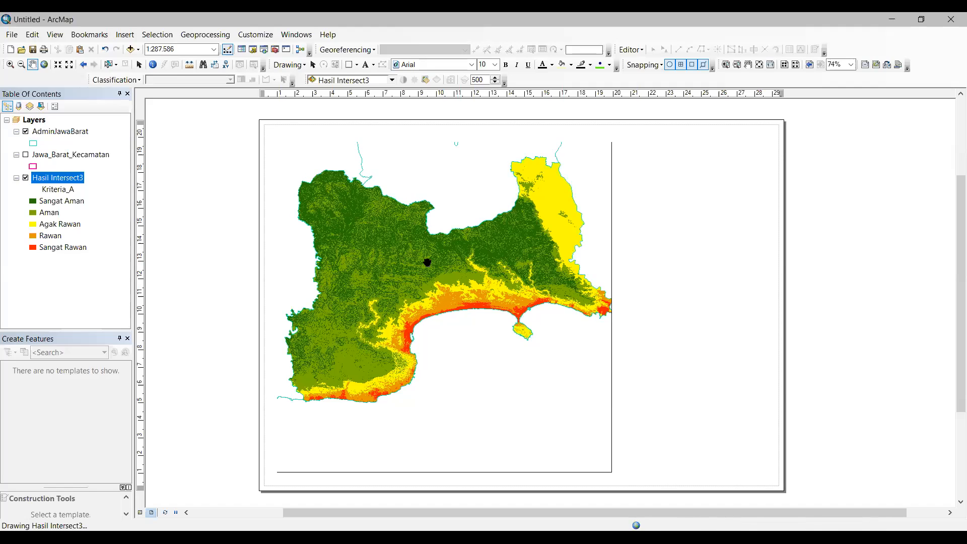
pyautogui.moveTo(433, 254); pyautogui.dragTo(432, 270)
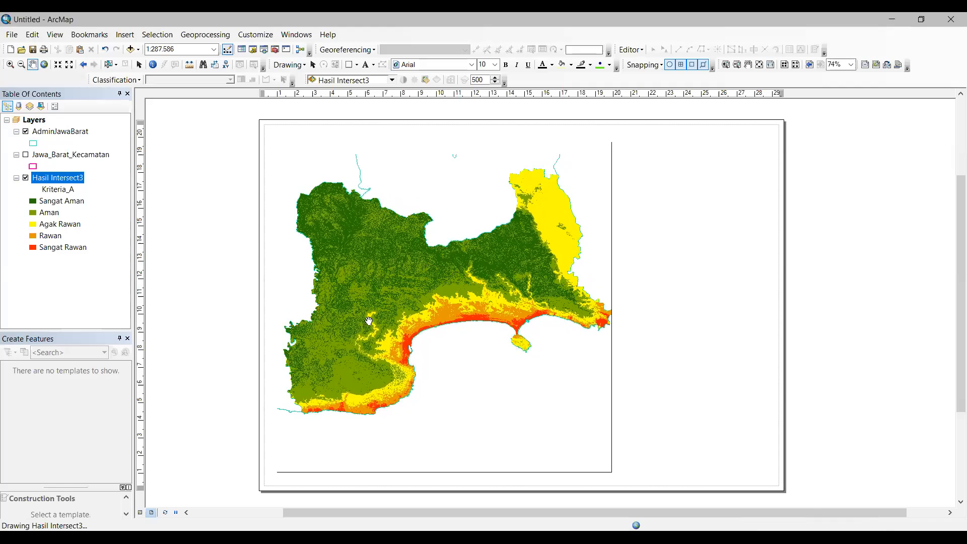
pyautogui.moveTo(406, 295); pyautogui.dragTo(402, 302)
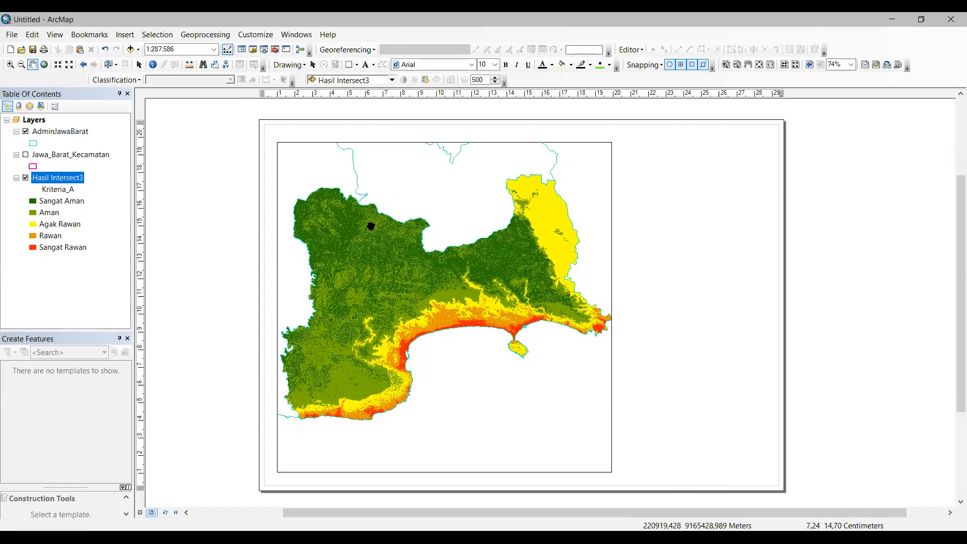
pyautogui.moveTo(464, 285); pyautogui.dragTo(467, 292)
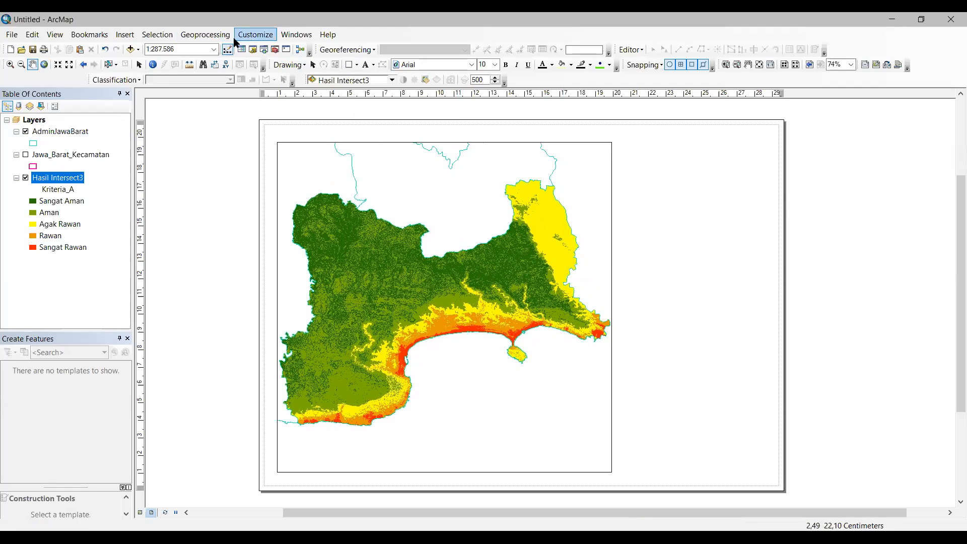
# Step: Insert a neatline placed around all layout elements
pyautogui.click(134, 35)
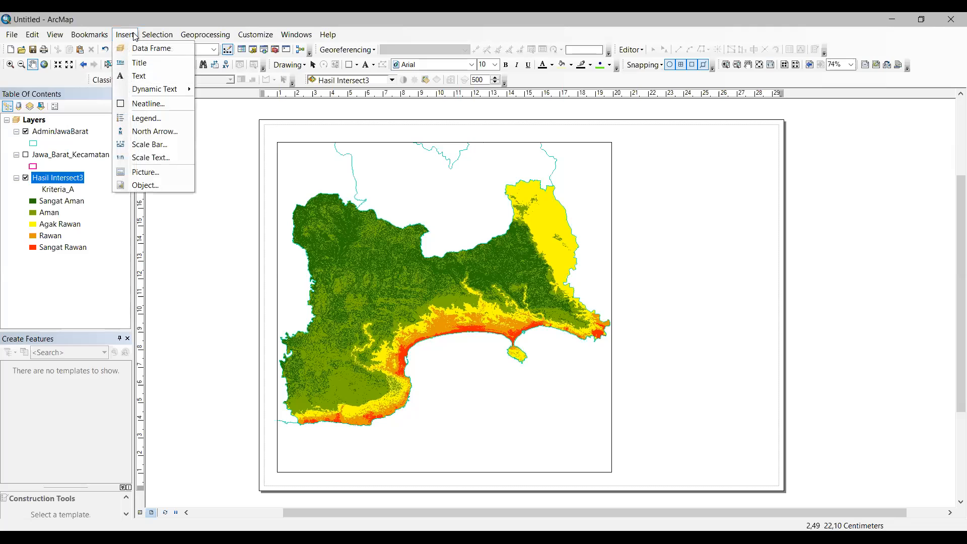
pyautogui.click(171, 103)
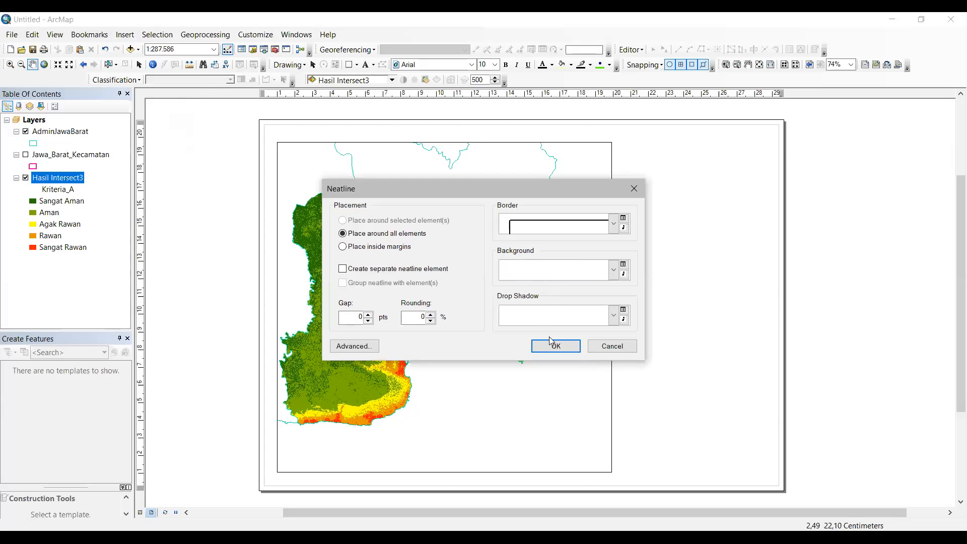
pyautogui.click(554, 344)
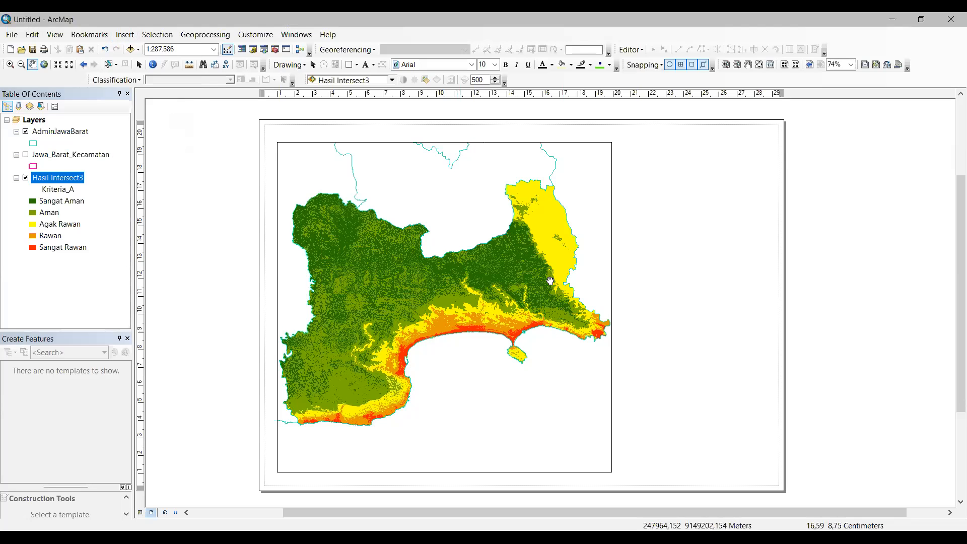
# Step: Insert a second neatline with the Place inside margins option
pyautogui.click(125, 35)
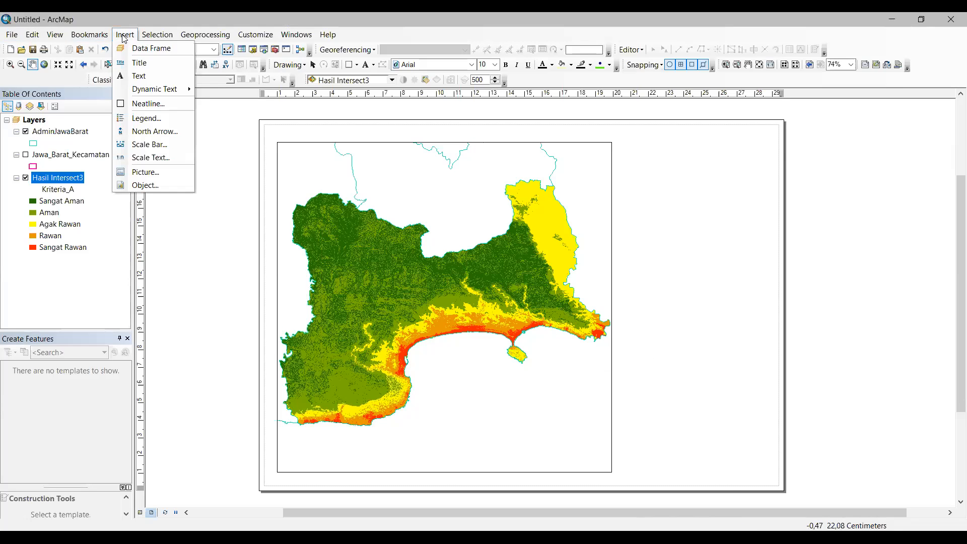
pyautogui.click(148, 104)
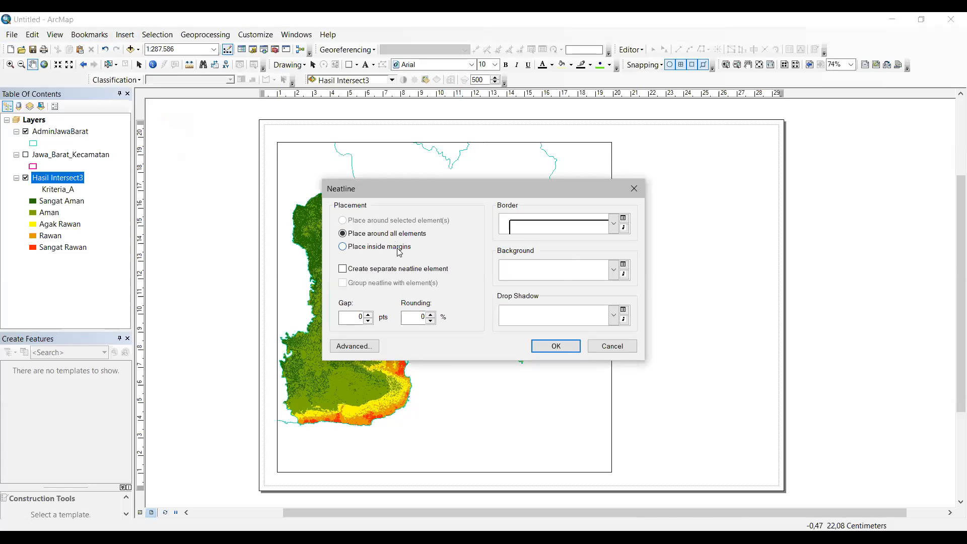
pyautogui.click(343, 247)
pyautogui.click(556, 346)
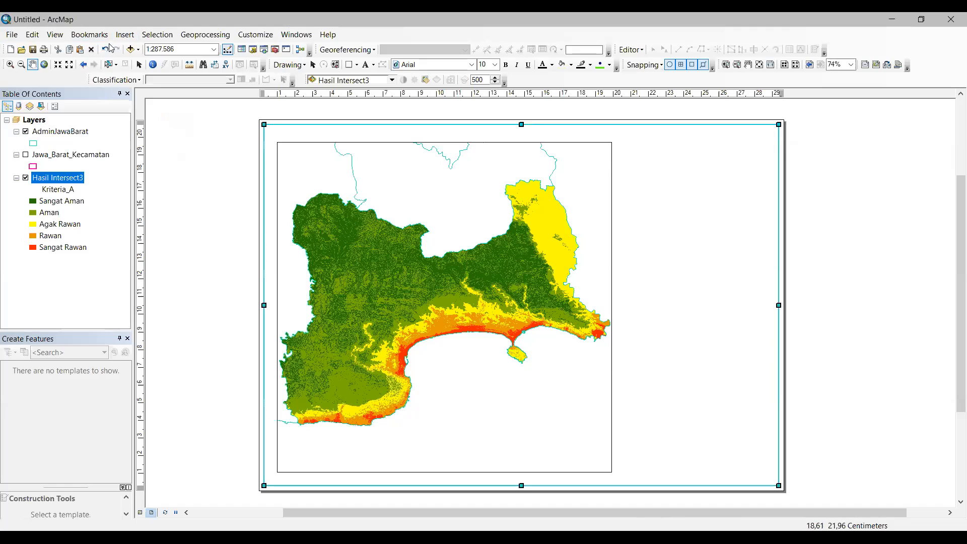
pyautogui.click(125, 35)
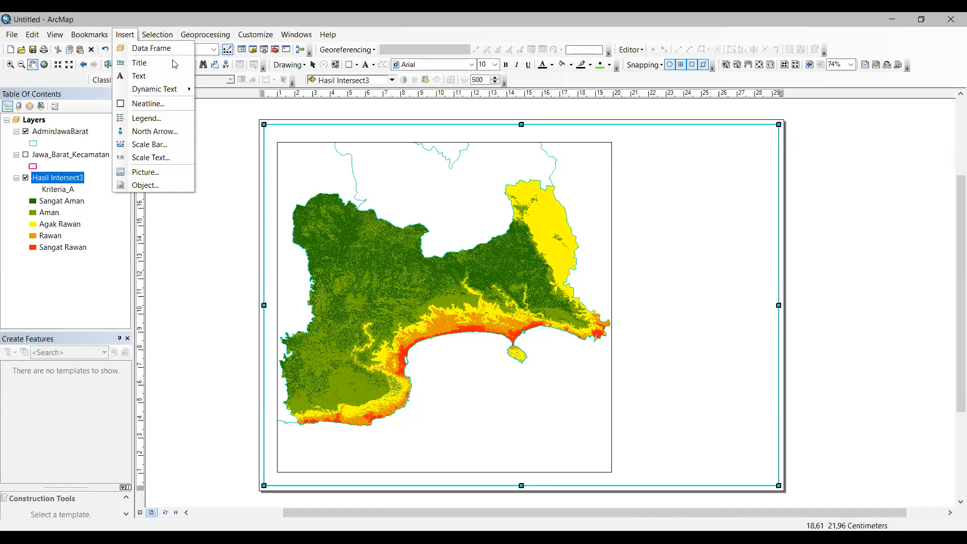
pyautogui.click(247, 118)
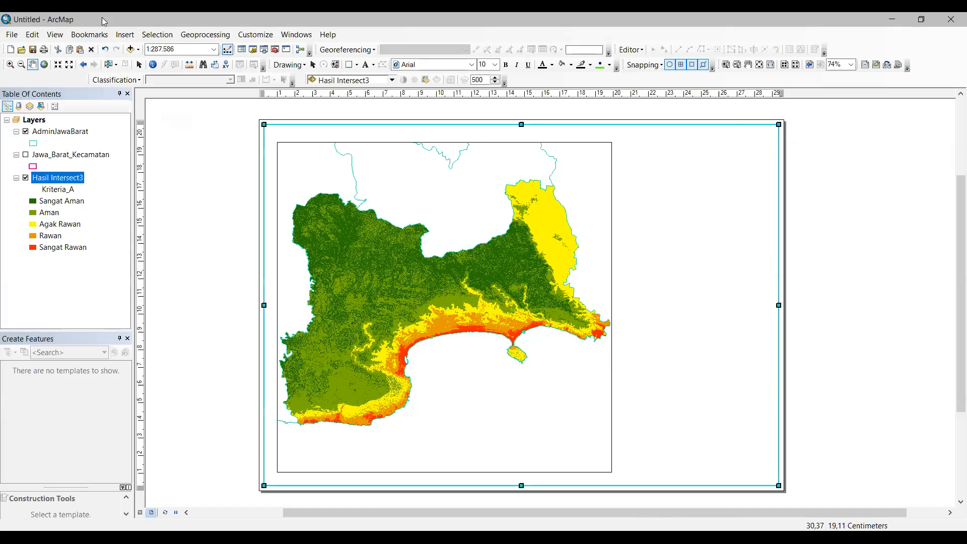
pyautogui.click(125, 34)
pyautogui.click(248, 106)
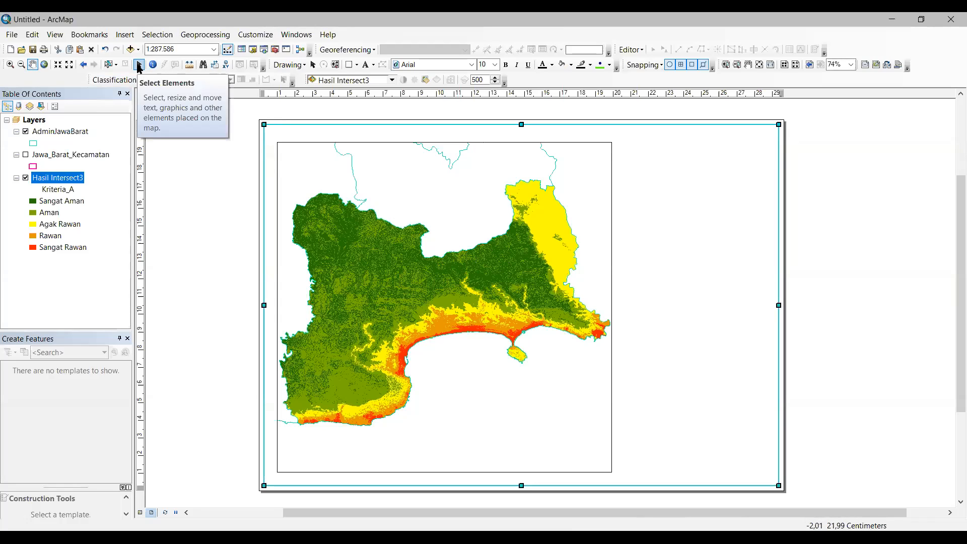
# Step: Add a vertical guide at 21.20 cm and stretch the map frame's corner to it
pyautogui.click(139, 66)
pyautogui.click(641, 181)
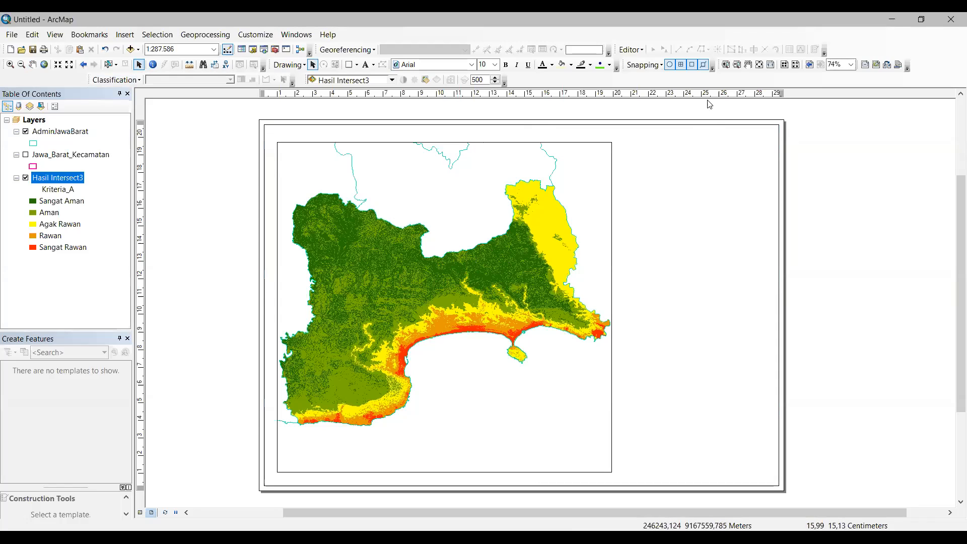
pyautogui.click(633, 96)
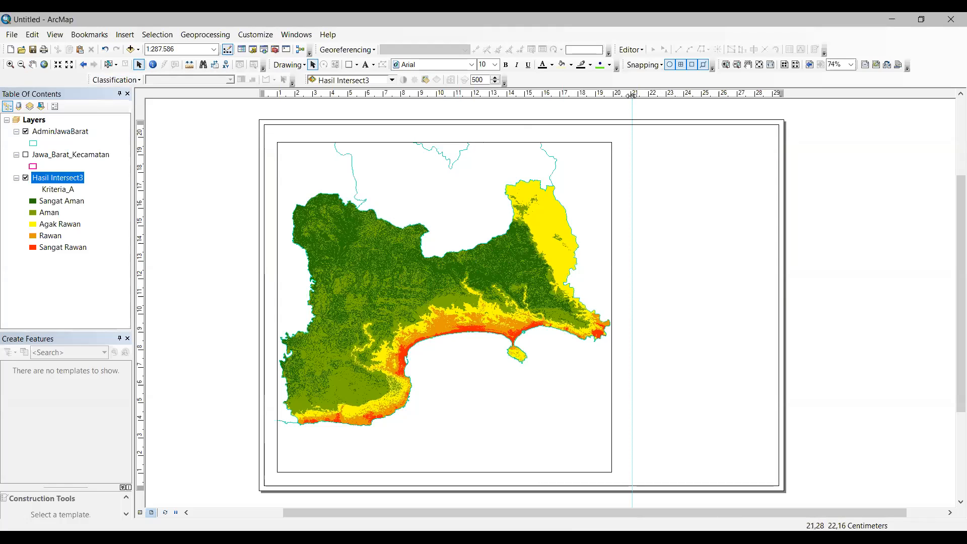
pyautogui.moveTo(633, 95)
pyautogui.mouseDown()
pyautogui.moveTo(624, 95)
pyautogui.moveTo(632, 96)
pyautogui.mouseUp()
pyautogui.click(599, 158)
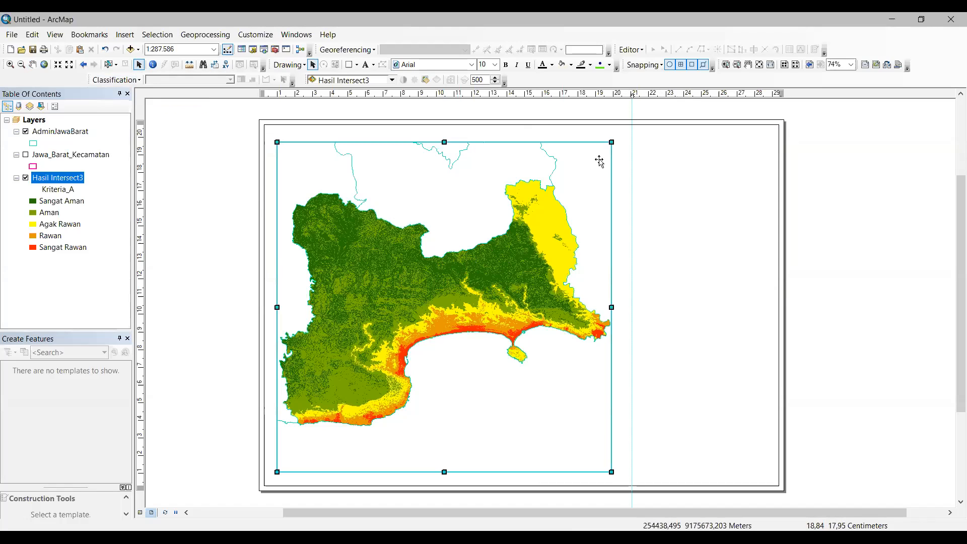
pyautogui.moveTo(614, 146); pyautogui.dragTo(623, 137)
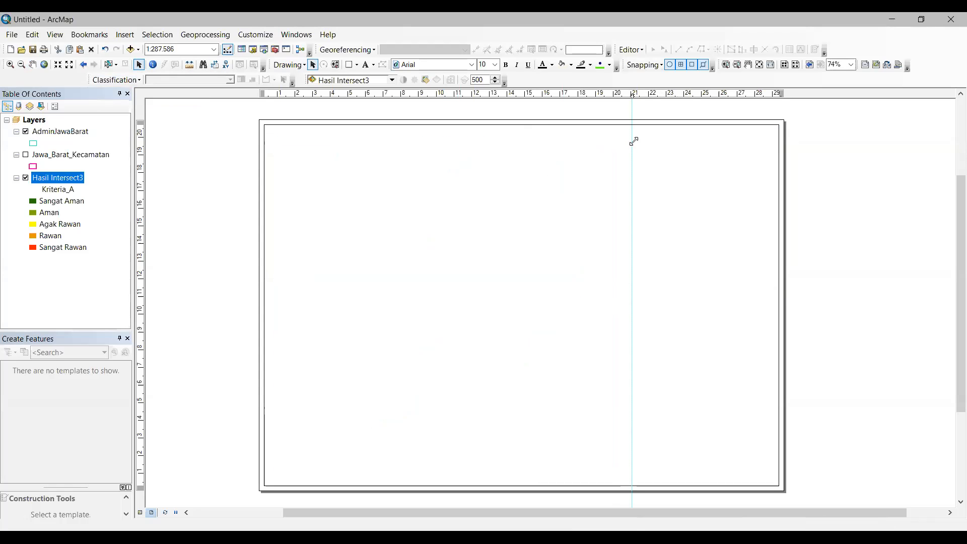
pyautogui.click(649, 106)
pyautogui.moveTo(634, 95); pyautogui.dragTo(634, 95)
pyautogui.moveTo(634, 94); pyautogui.dragTo(634, 95)
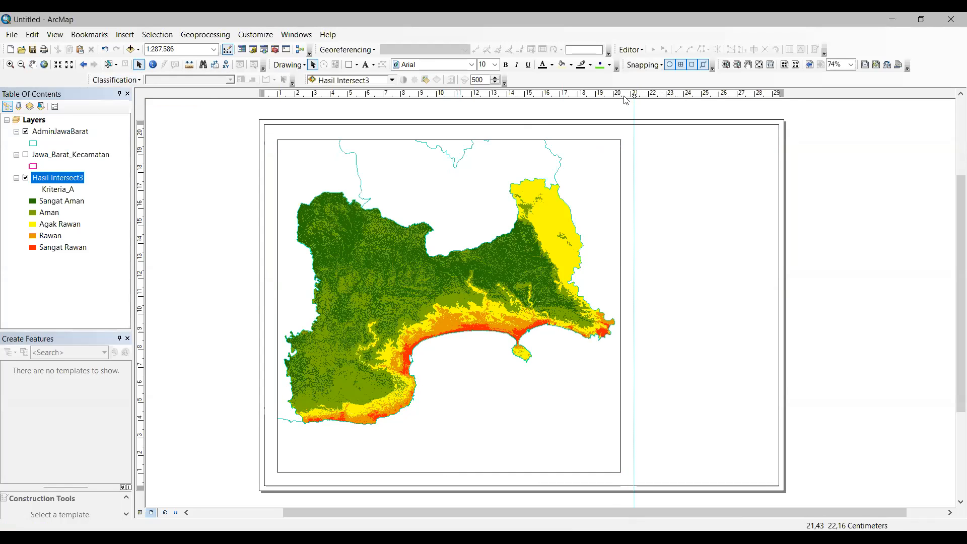
# Step: Add a vertical guide near 29 cm and horizontal guides near the page top and bottom
pyautogui.click(774, 94)
pyautogui.moveTo(774, 94); pyautogui.dragTo(779, 94)
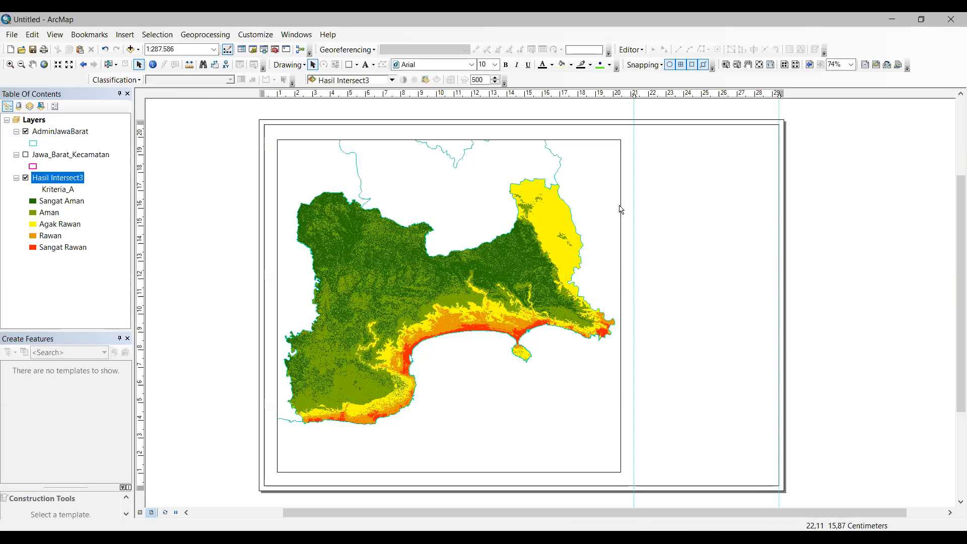
pyautogui.click(142, 127)
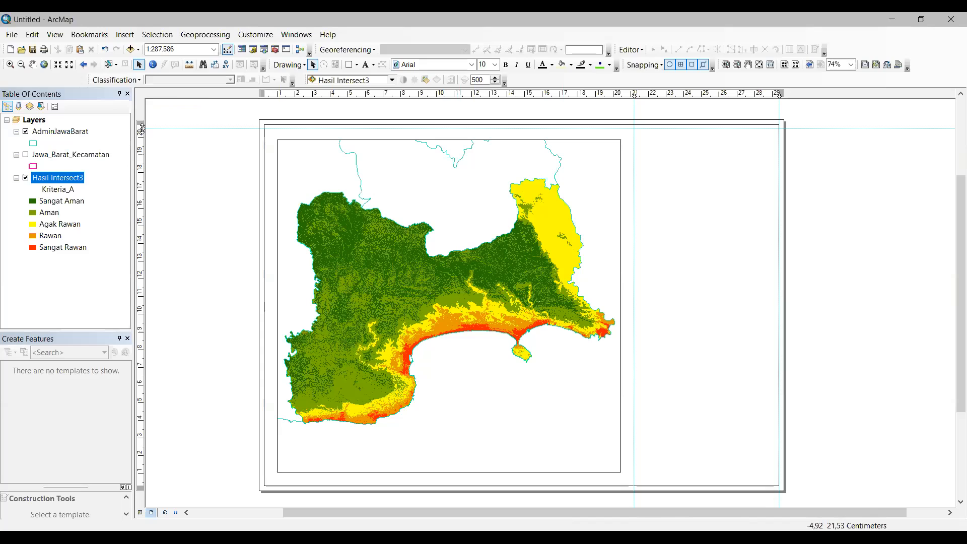
pyautogui.moveTo(141, 128); pyautogui.dragTo(142, 125)
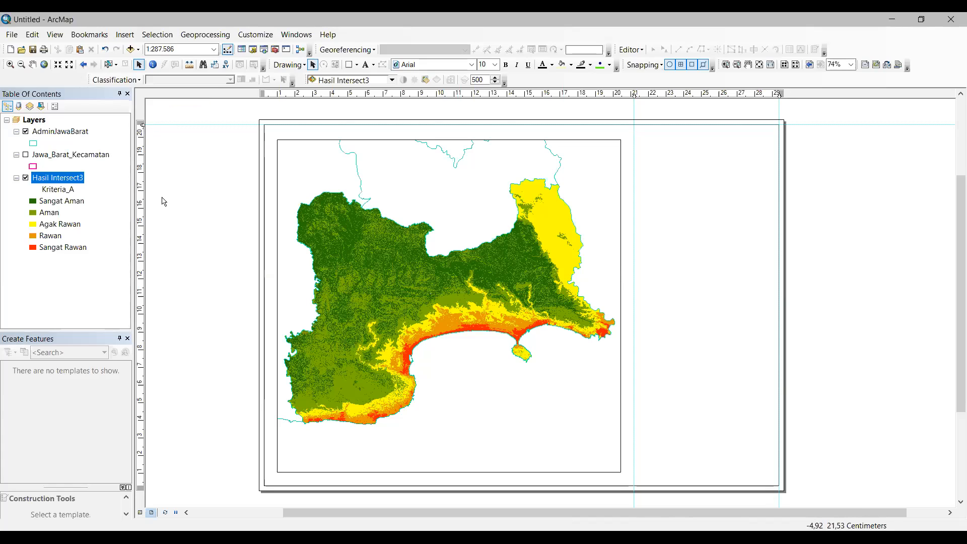
pyautogui.click(141, 480)
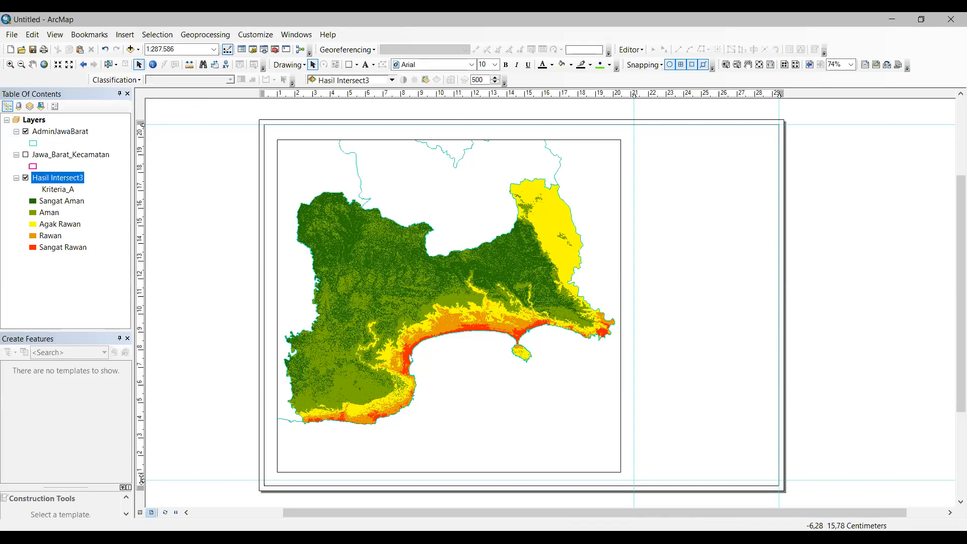
pyautogui.click(12, 36)
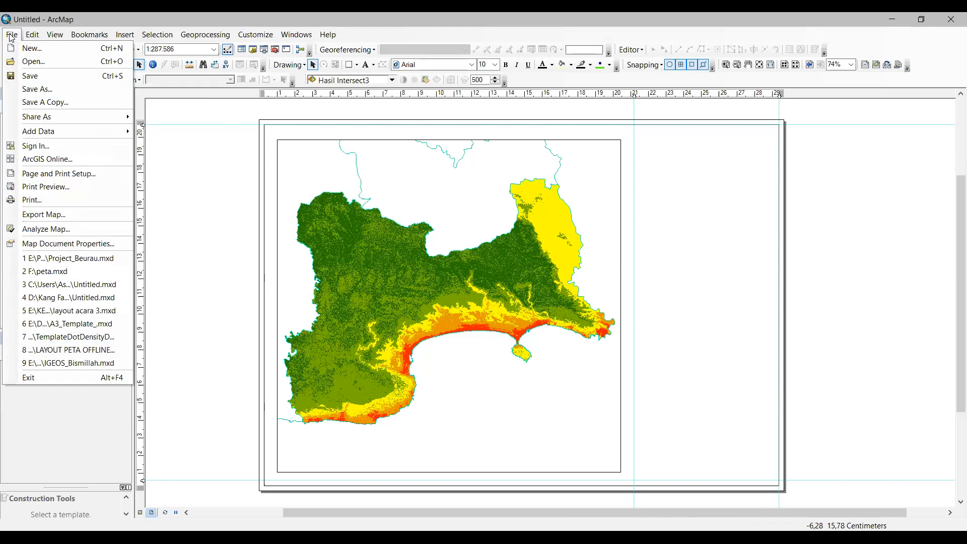
pyautogui.click(77, 175)
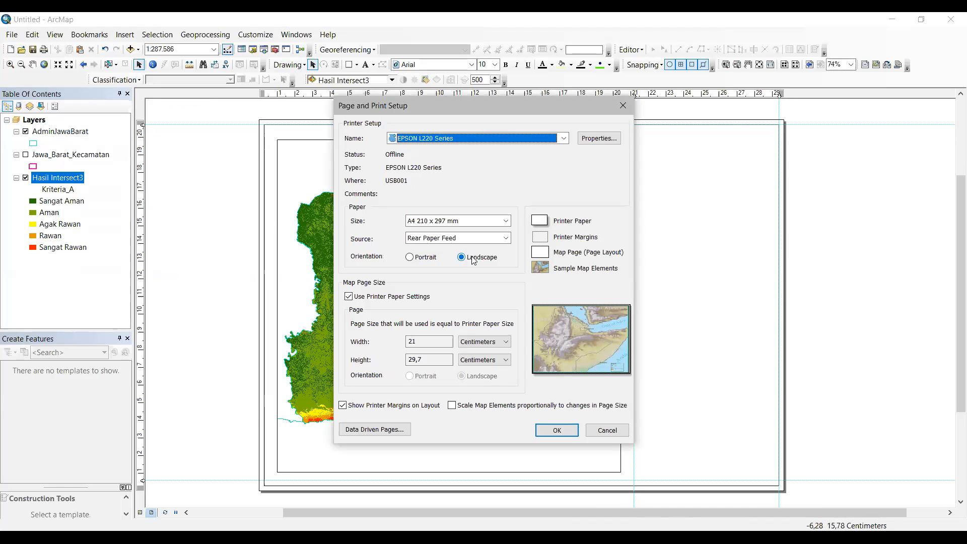
pyautogui.click(607, 429)
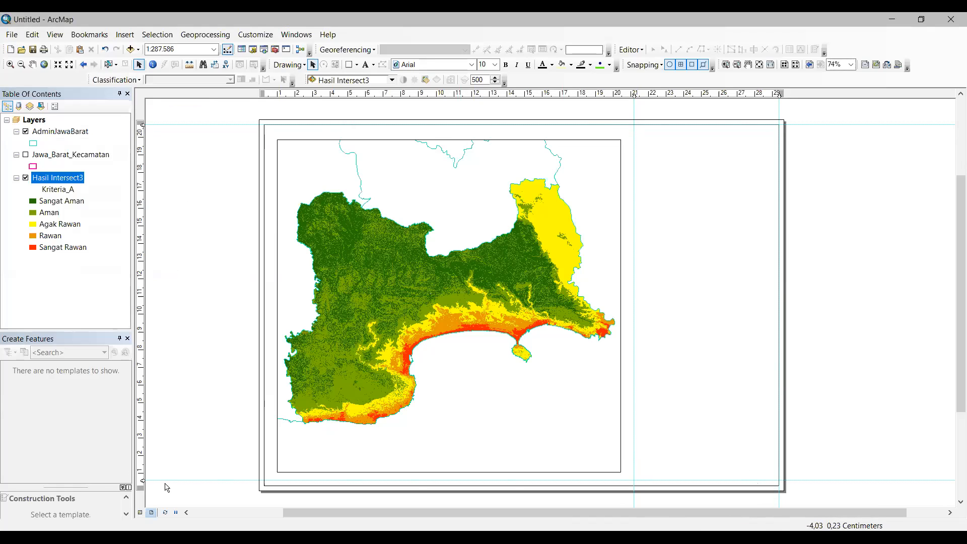
# Step: Choose Line as the shape in the Drawing toolbar's shape dropdown
pyautogui.moveTo(142, 482); pyautogui.dragTo(142, 485)
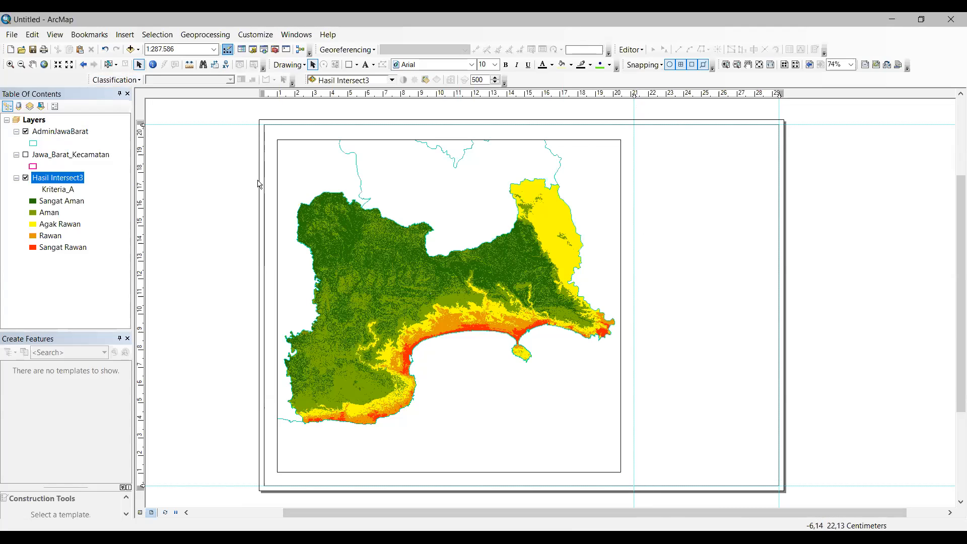
pyautogui.click(126, 35)
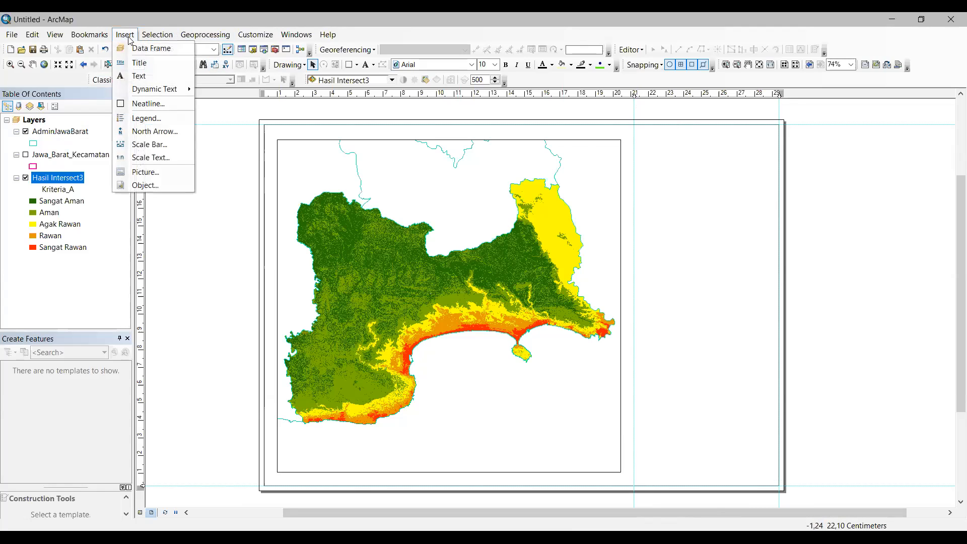
pyautogui.press('Right')
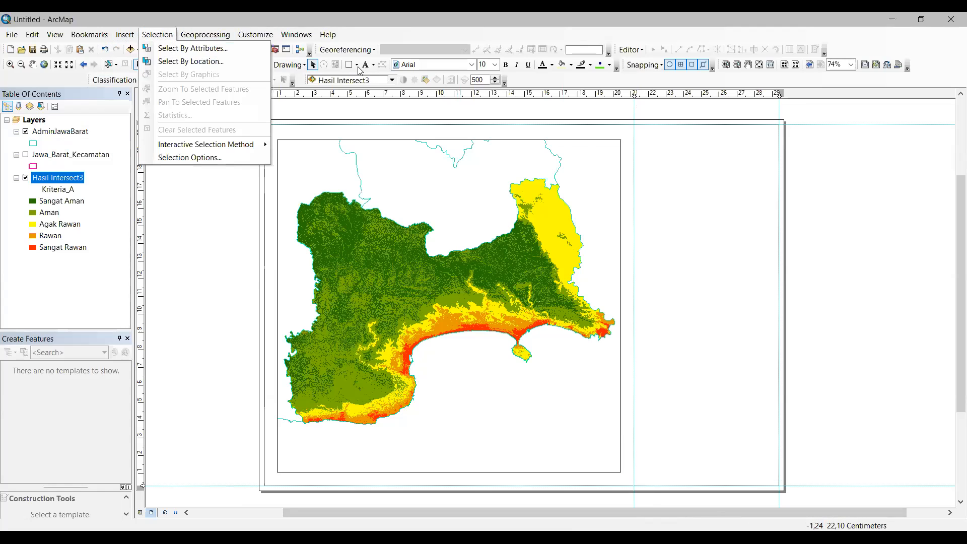
pyautogui.click(356, 65)
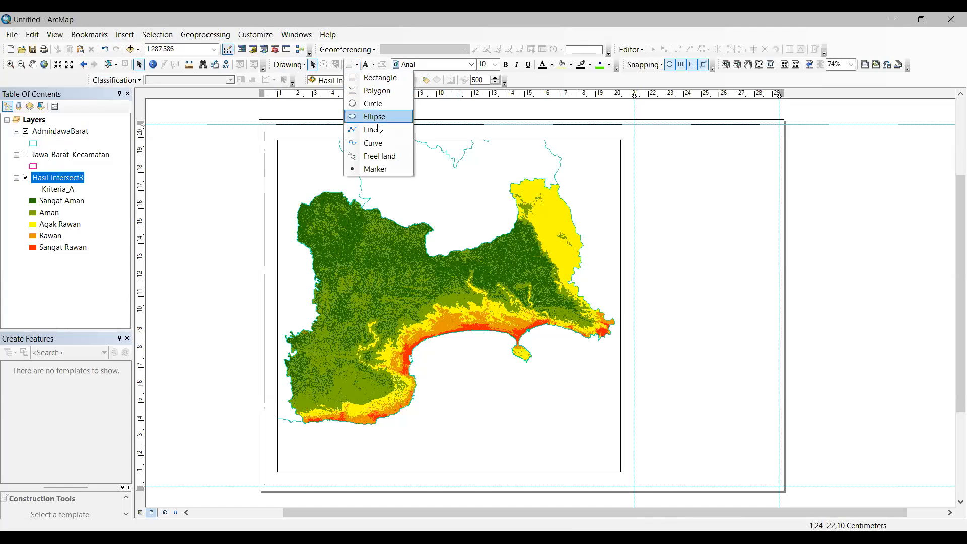
pyautogui.press('Return')
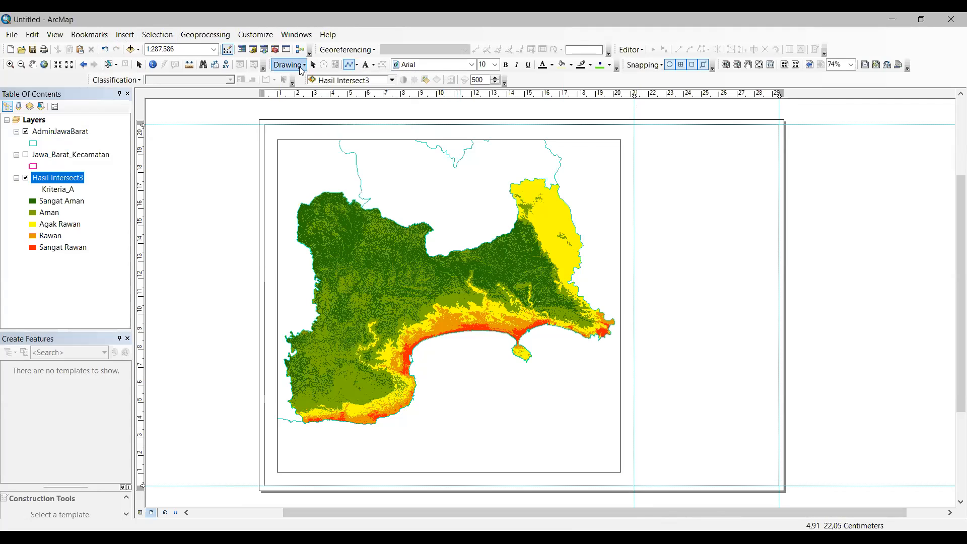
# Step: Bring up the Customize > Toolbars list, where the Draw toolbar is enabled
pyautogui.click(278, 37)
pyautogui.click(265, 39)
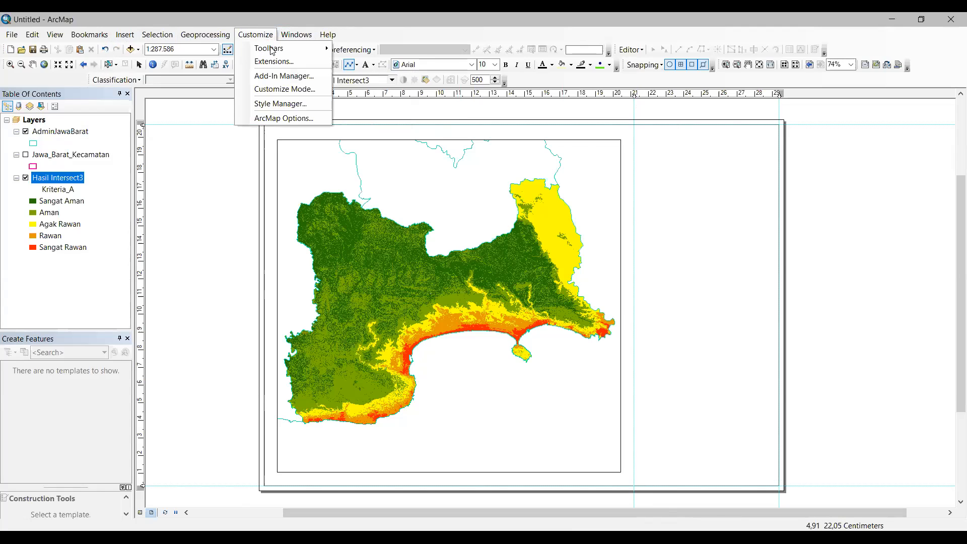
pyautogui.moveTo(271, 52)
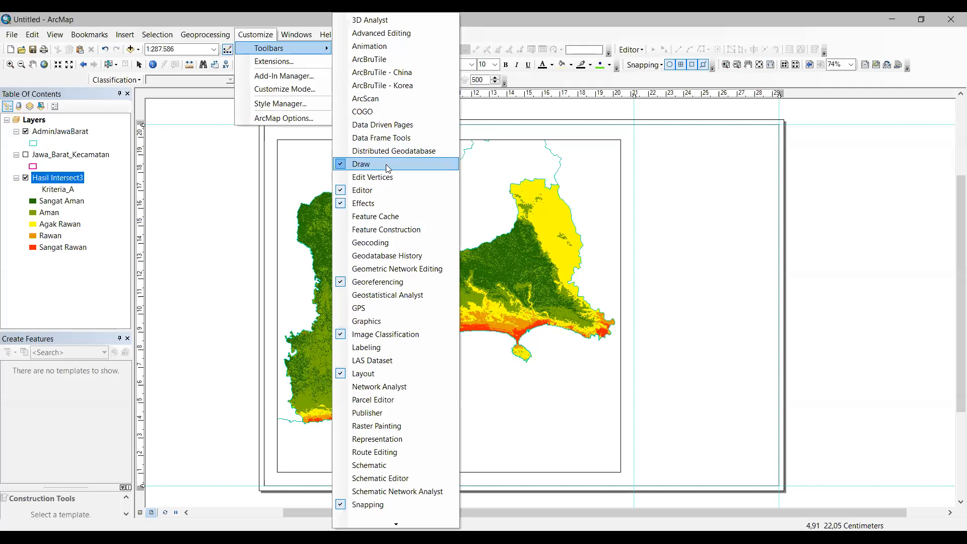
# Step: Draw a vertical line about 20.4 cm long down the 21 cm guide, page top to bottom
pyautogui.click(625, 38)
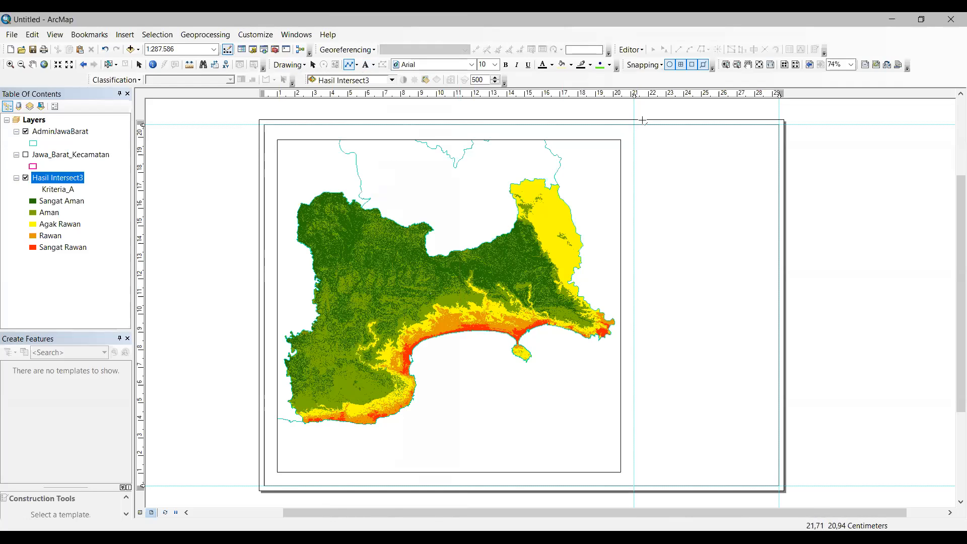
pyautogui.click(349, 66)
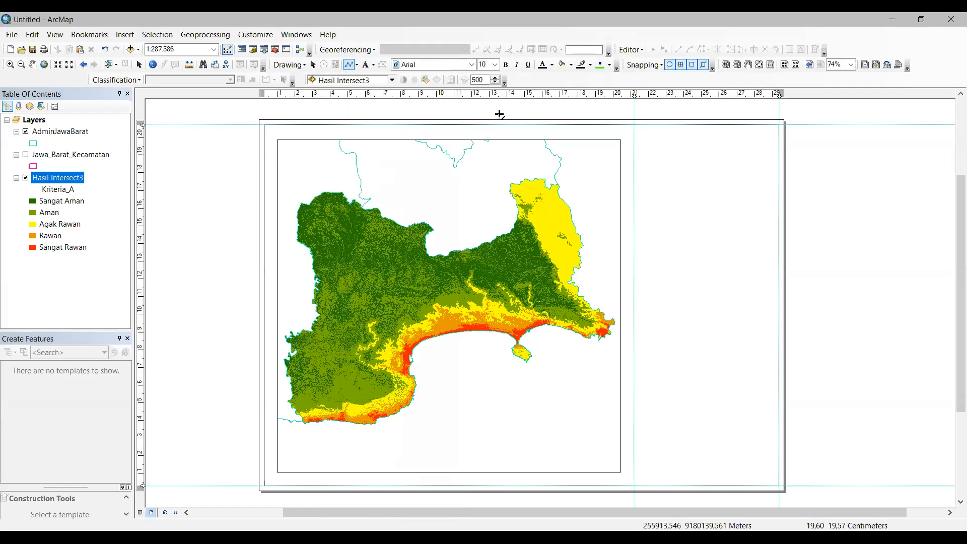
pyautogui.click(634, 125)
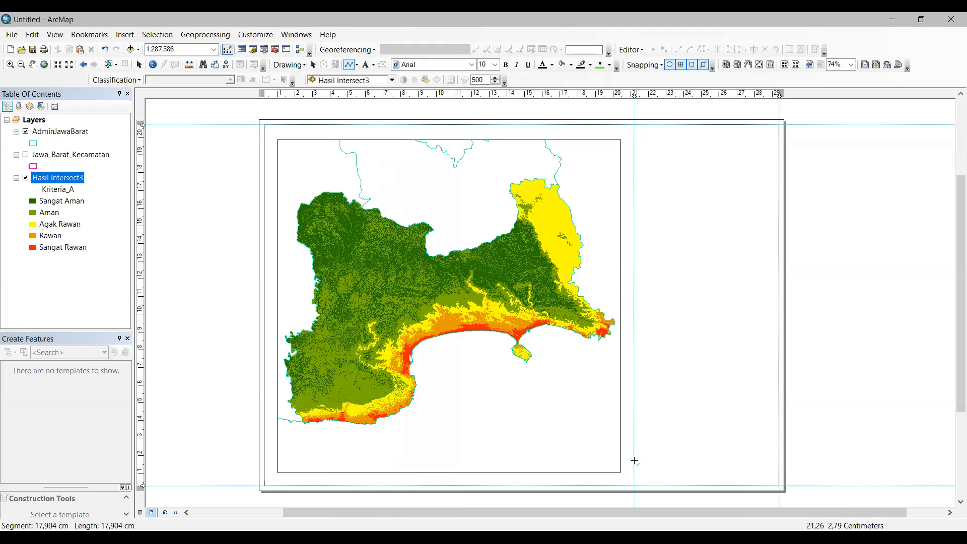
pyautogui.doubleClick(633, 485)
# Step: Clear all vertical guides from the ruler's guide menu
pyautogui.click(704, 265)
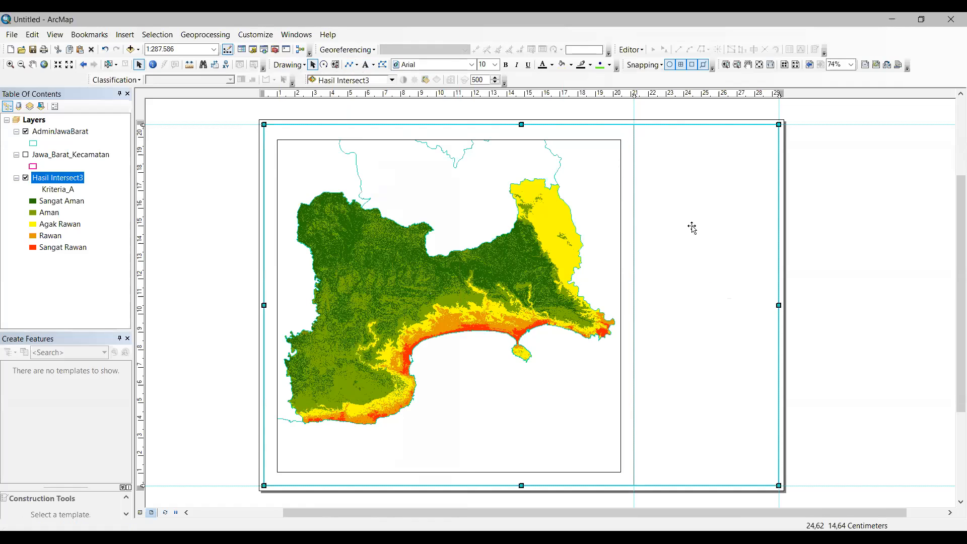
pyautogui.click(673, 94)
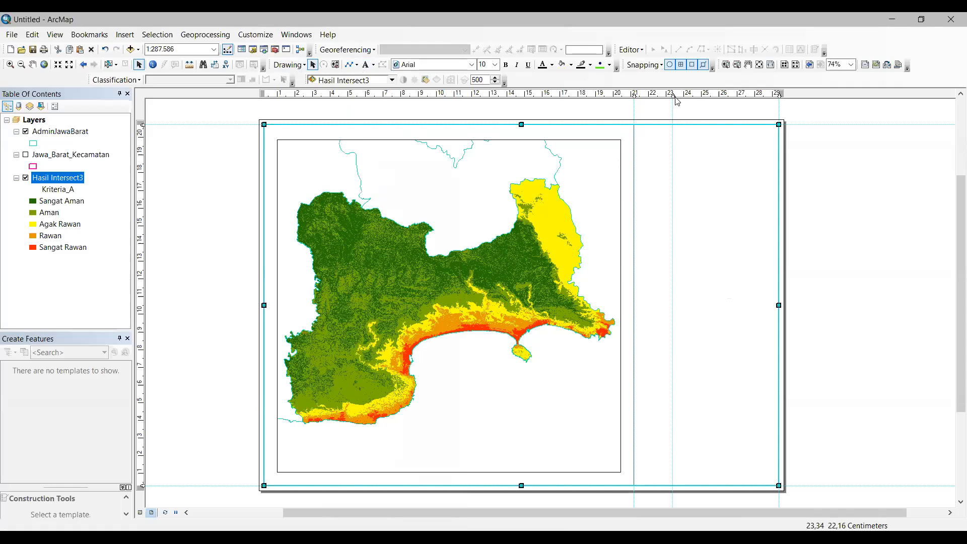
pyautogui.rightClick(678, 97)
pyautogui.click(705, 140)
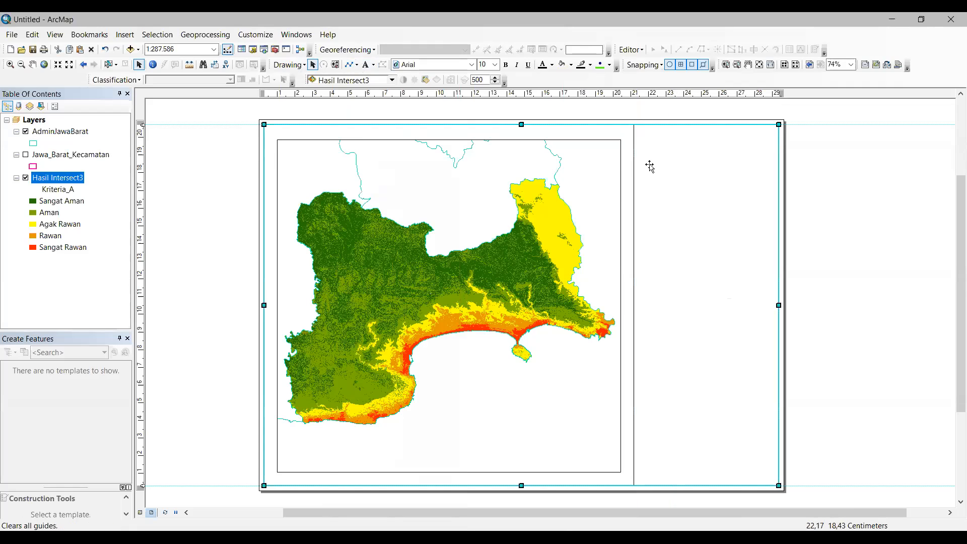
pyautogui.click(634, 139)
pyautogui.click(651, 113)
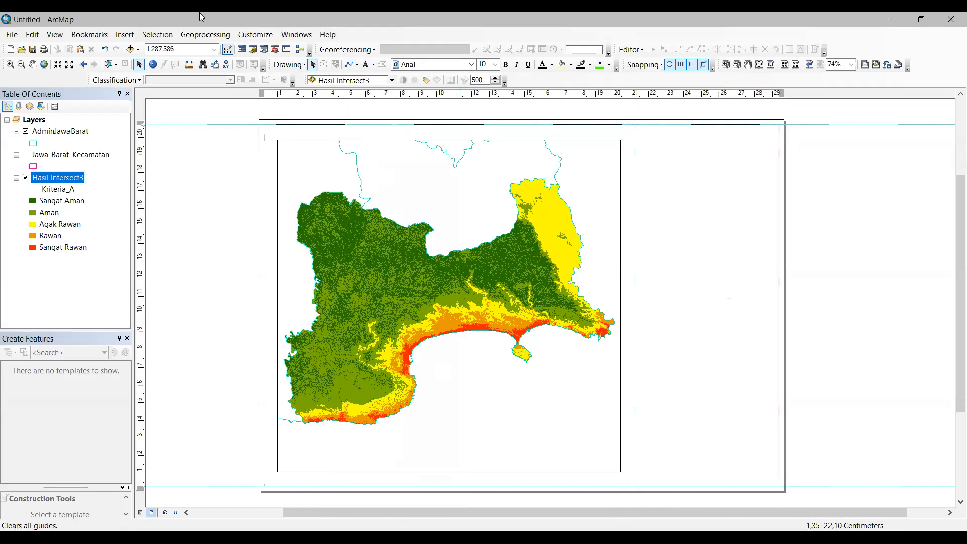
# Step: Add horizontal guides at about 17.7, 15.3 and 14 cm plus a vertical guide near the divider
pyautogui.click(140, 147)
pyautogui.moveTo(142, 173); pyautogui.dragTo(141, 213)
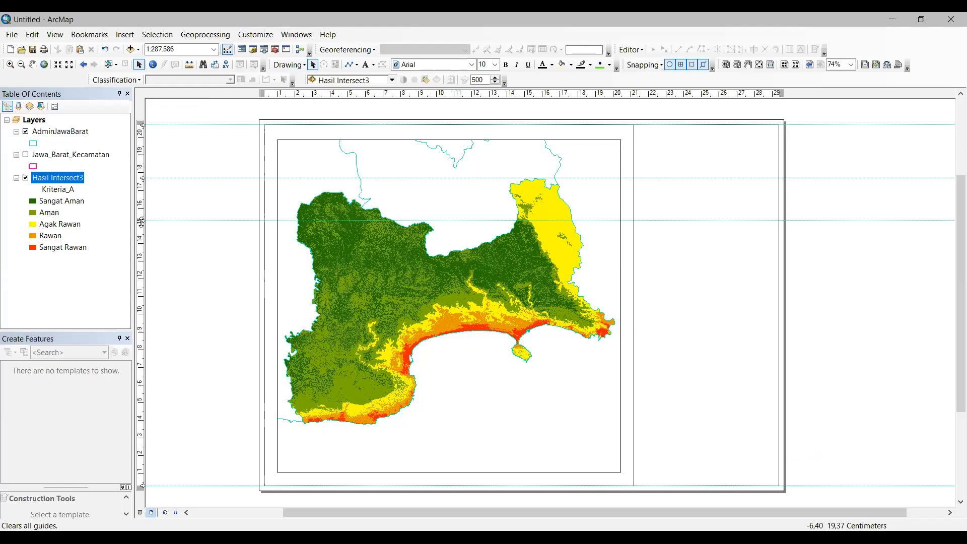
pyautogui.click(141, 219)
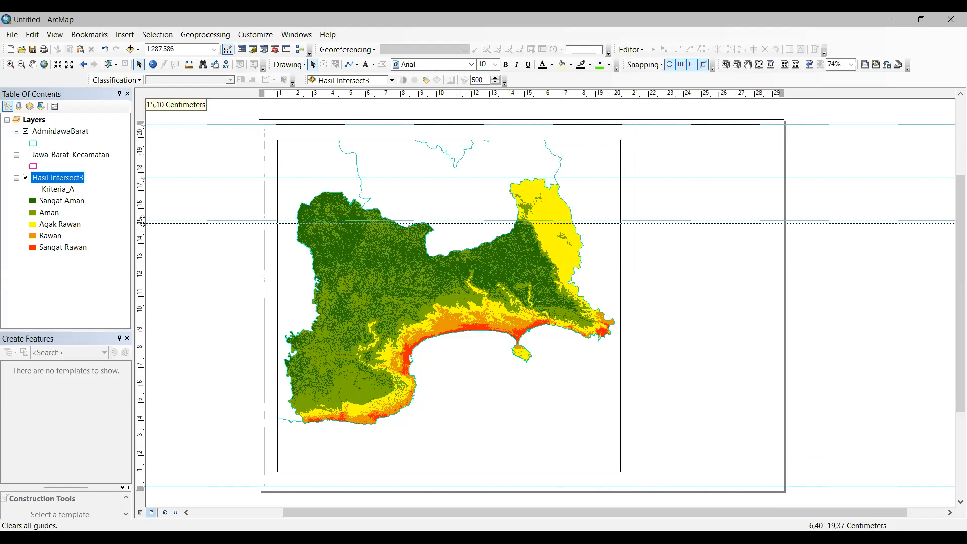
pyautogui.click(671, 94)
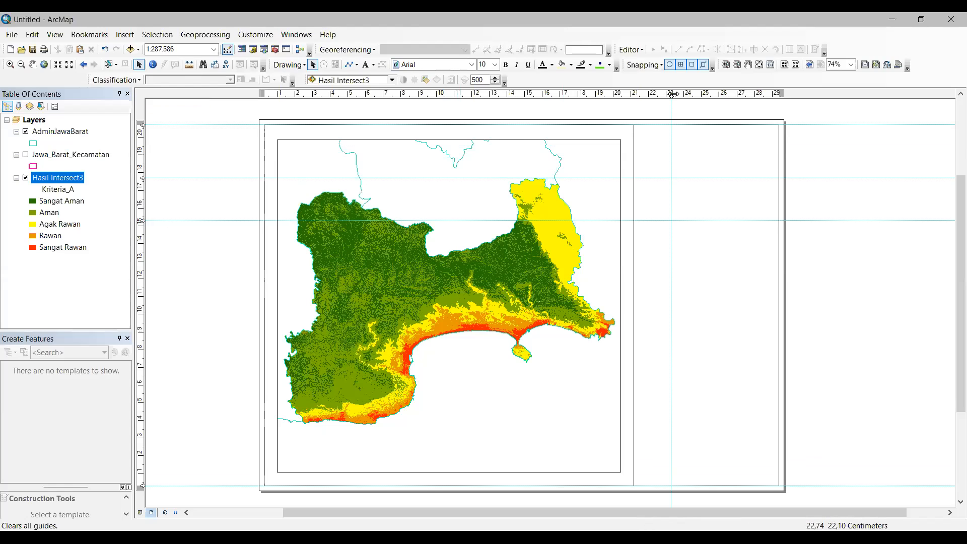
pyautogui.moveTo(674, 94); pyautogui.dragTo(680, 93)
pyautogui.click(142, 200)
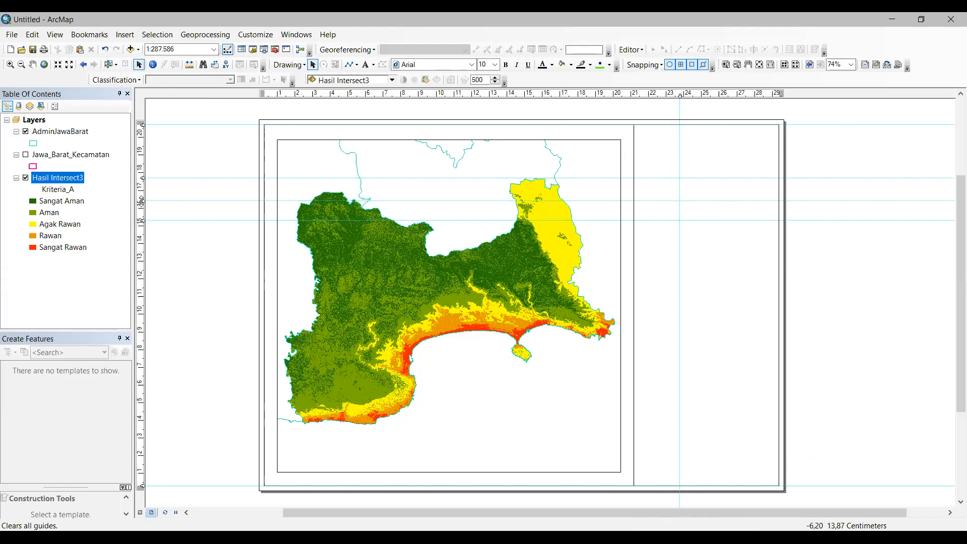
pyautogui.click(143, 240)
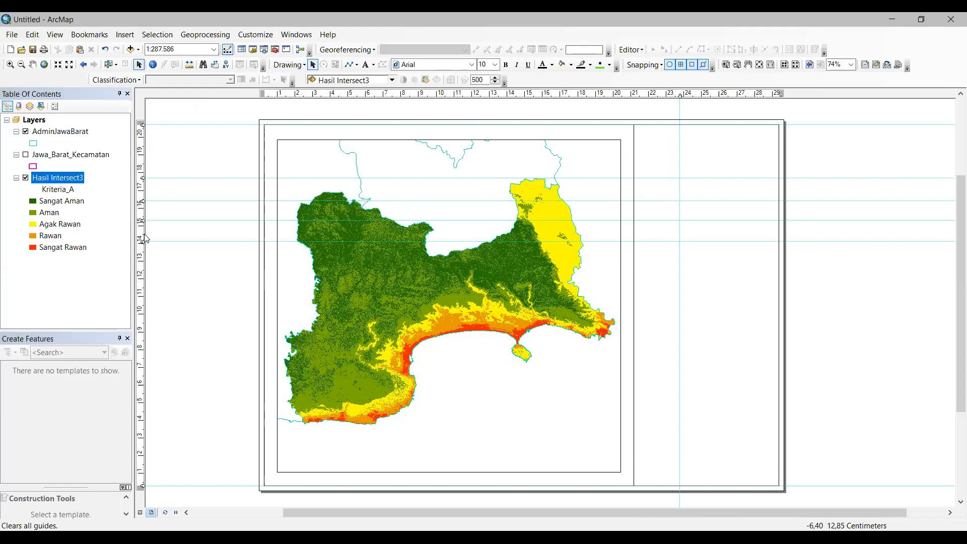
pyautogui.moveTo(142, 241); pyautogui.dragTo(141, 234)
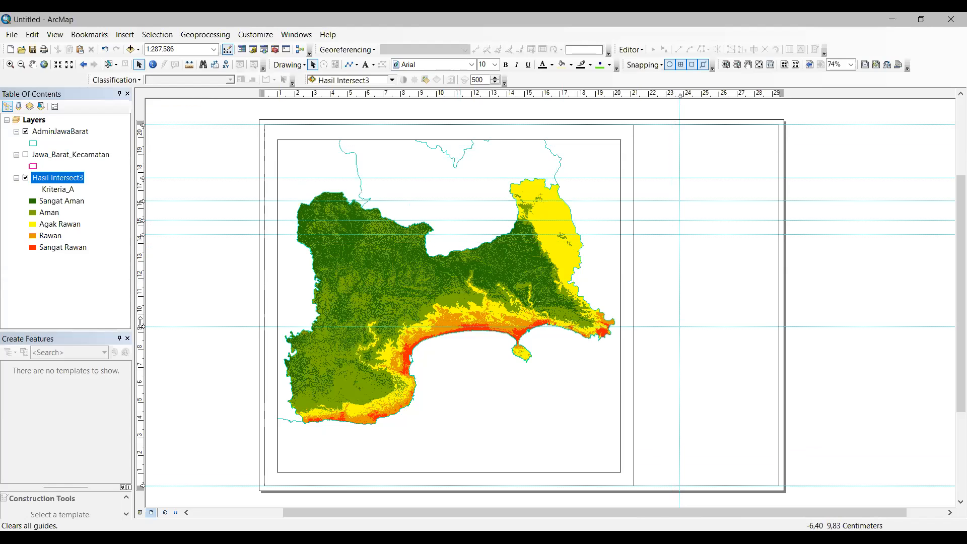
# Step: Add lower horizontal guides down to 9.5 cm and 2.5 cm, and align the vertical guide at 21.3 cm
pyautogui.click(142, 329)
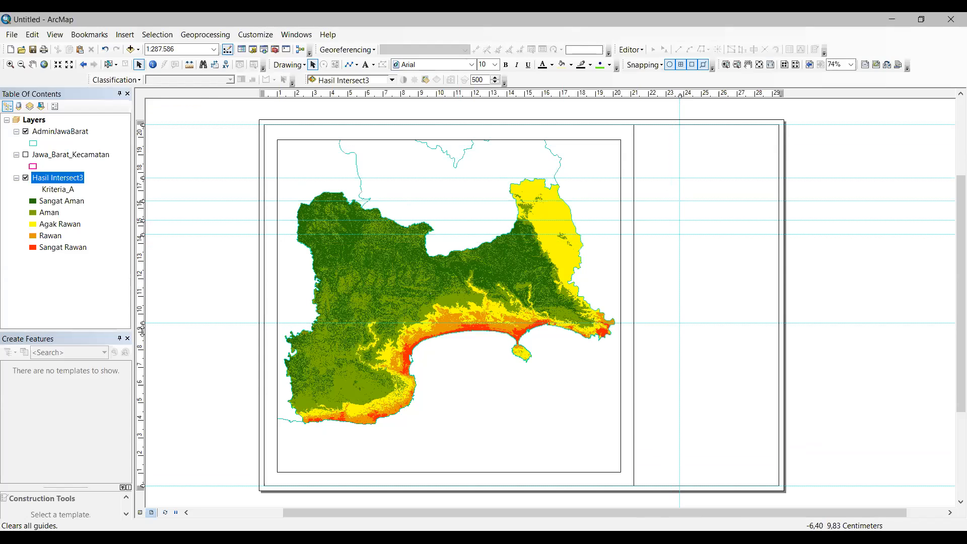
pyautogui.click(142, 333)
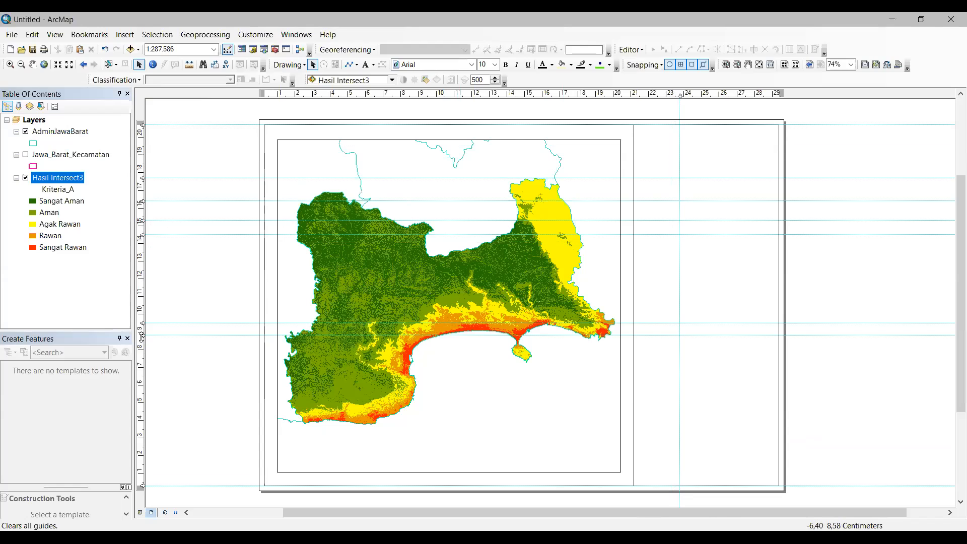
pyautogui.click(141, 390)
pyautogui.moveTo(141, 388); pyautogui.dragTo(143, 395)
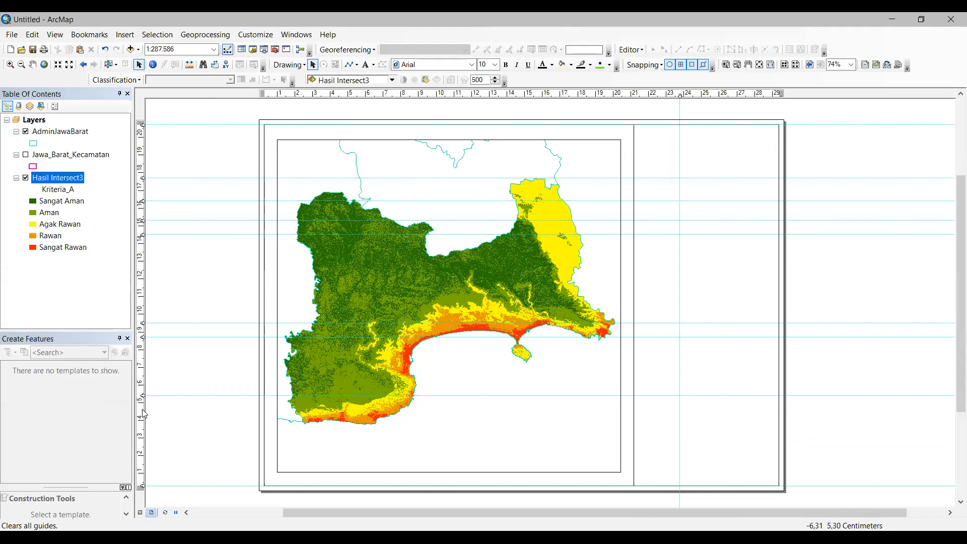
pyautogui.click(142, 429)
pyautogui.moveTo(143, 431); pyautogui.dragTo(143, 465)
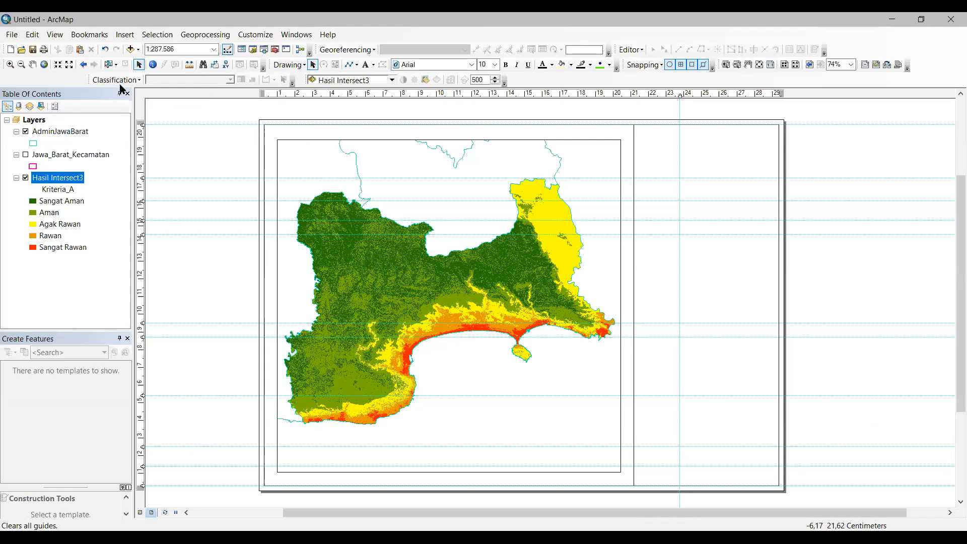
pyautogui.click(349, 64)
pyautogui.moveTo(631, 94); pyautogui.dragTo(633, 95)
# Step: Draw the top horizontal line across the right panel and add a right-edge guide
pyautogui.click(634, 178)
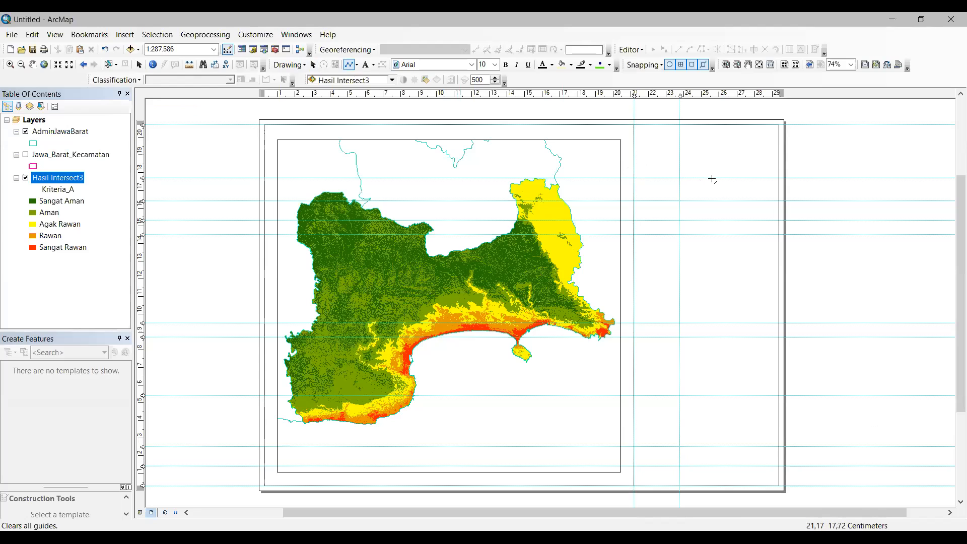
pyautogui.doubleClick(779, 178)
pyautogui.click(777, 94)
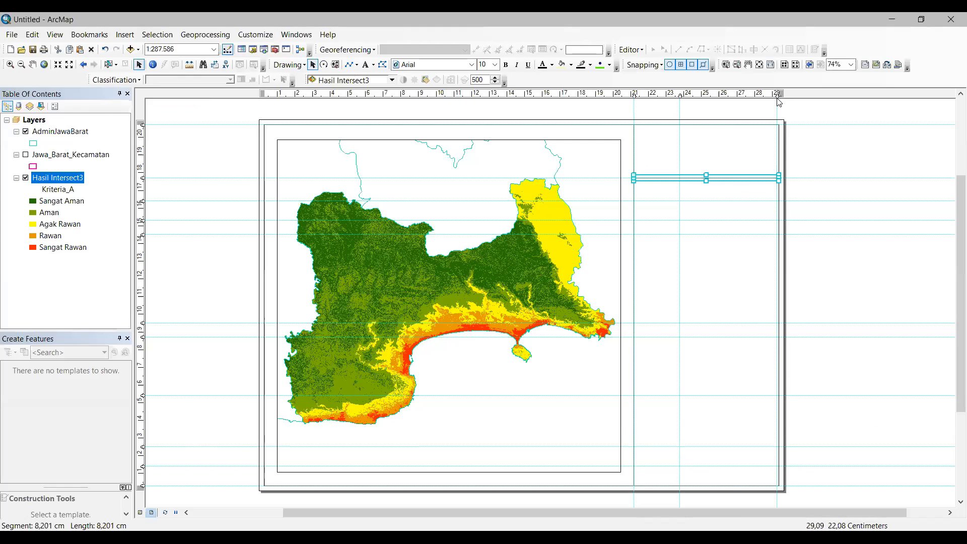
pyautogui.moveTo(776, 95); pyautogui.dragTo(779, 94)
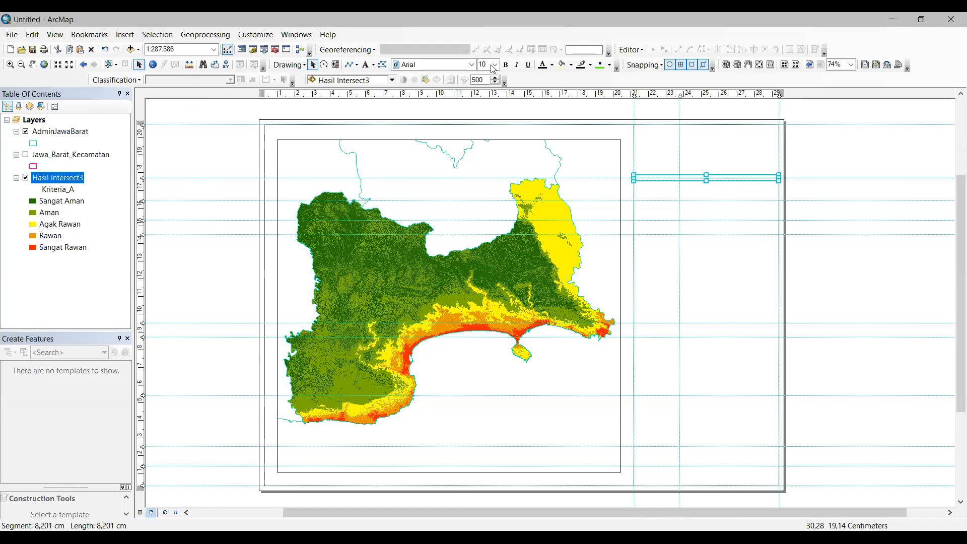
# Step: Draw a second horizontal line and a short vertical divider rising from it
pyautogui.click(348, 65)
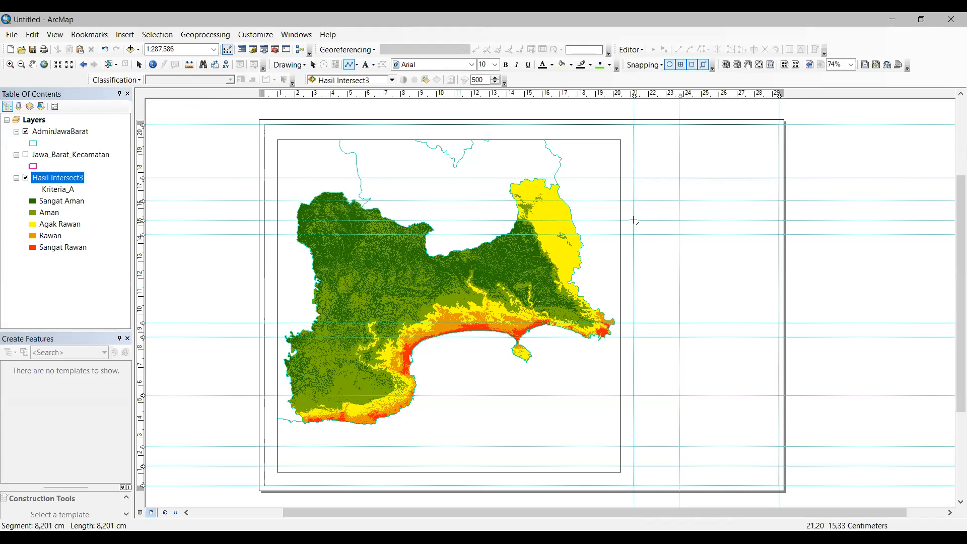
pyautogui.click(635, 220)
pyautogui.doubleClick(778, 220)
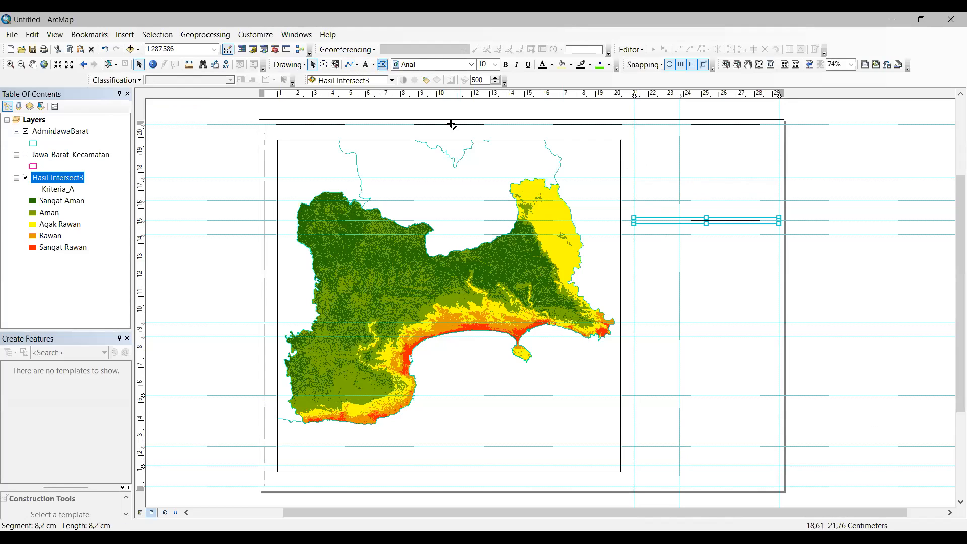
pyautogui.click(679, 220)
pyautogui.doubleClick(680, 178)
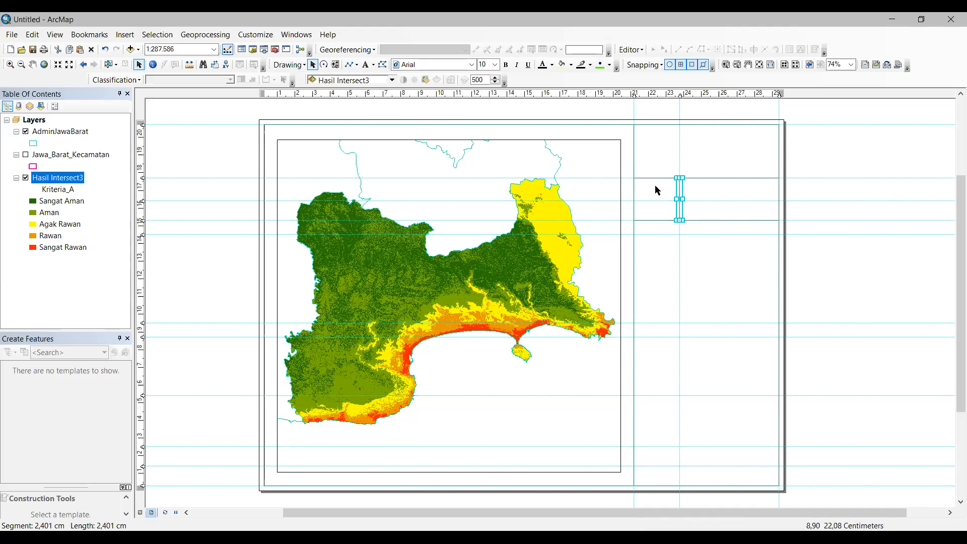
# Step: Draw a line splitting the cell beside the divider and another horizontal line below
pyautogui.click(357, 65)
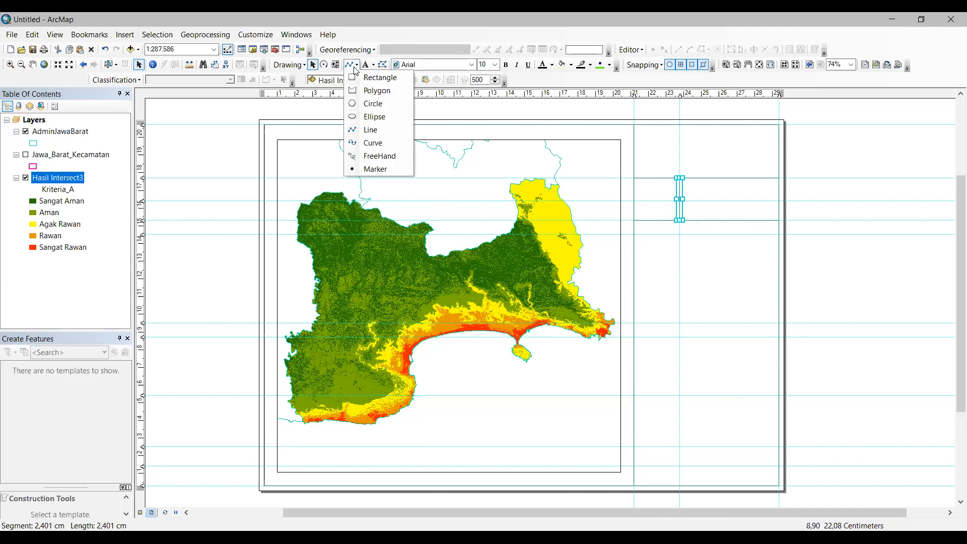
pyautogui.click(714, 217)
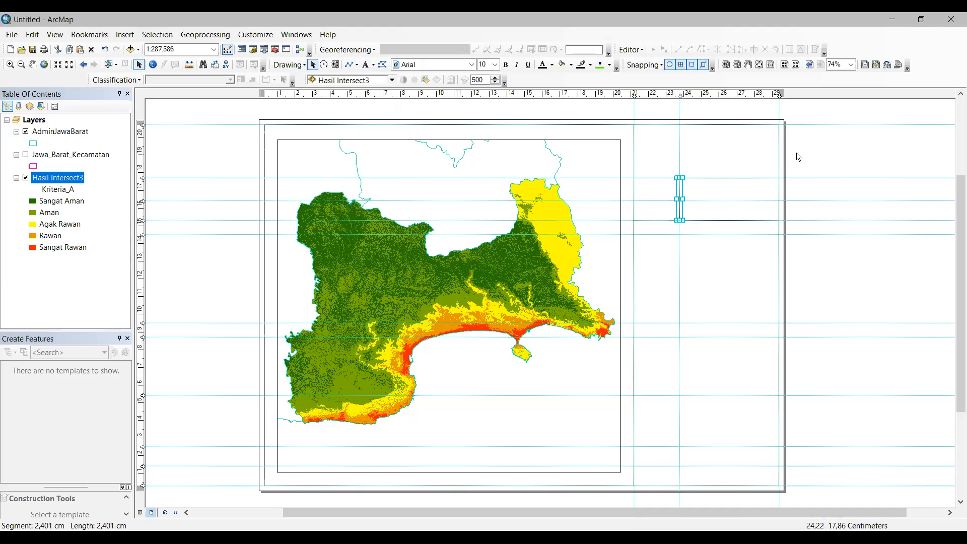
pyautogui.click(350, 64)
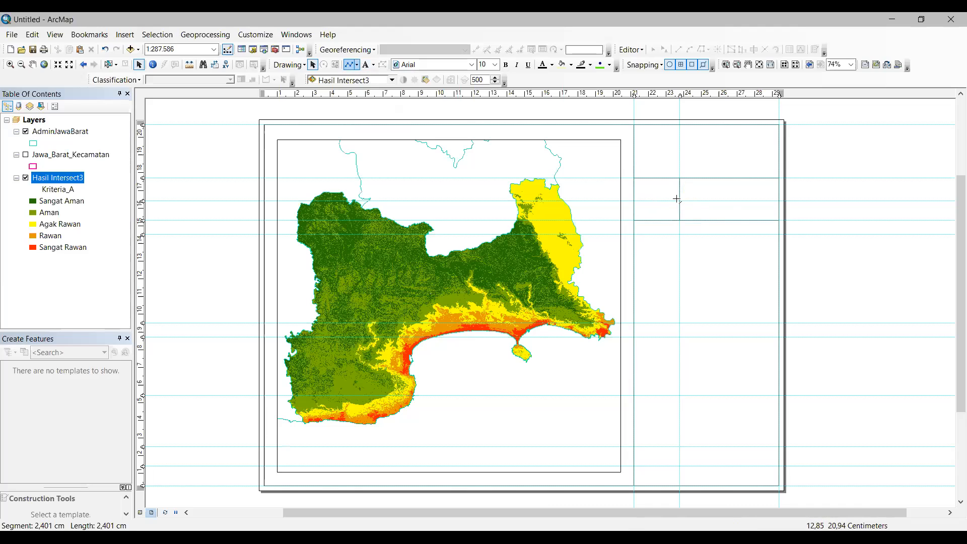
pyautogui.doubleClick(779, 202)
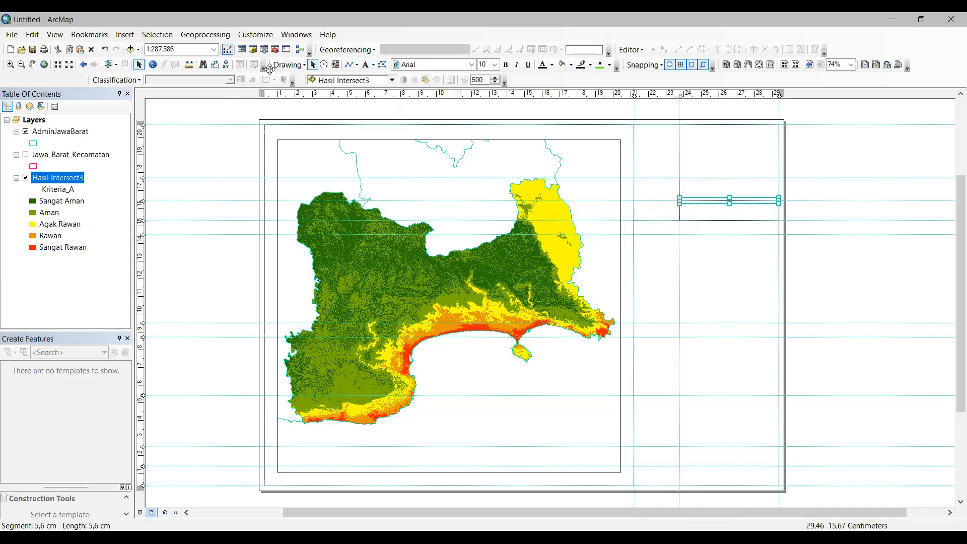
pyautogui.click(349, 64)
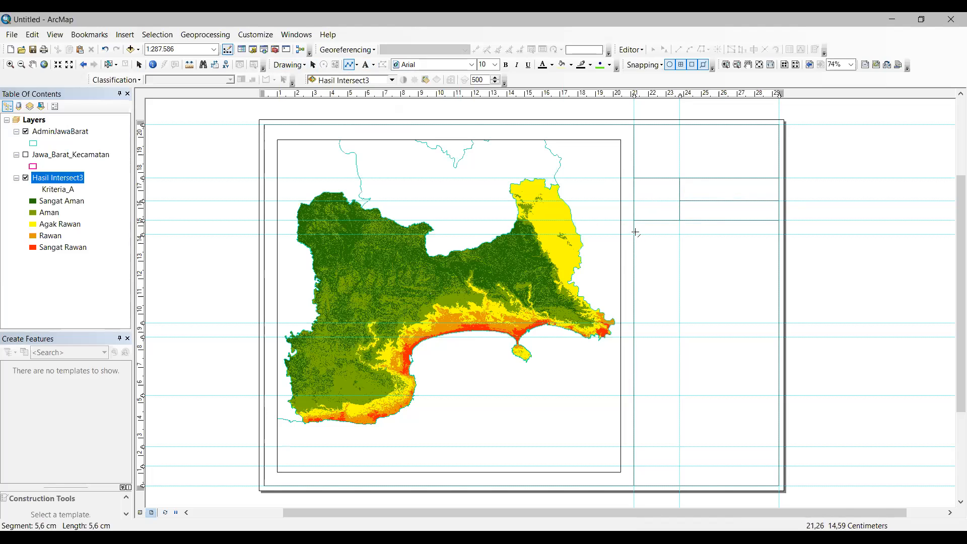
pyautogui.doubleClick(776, 240)
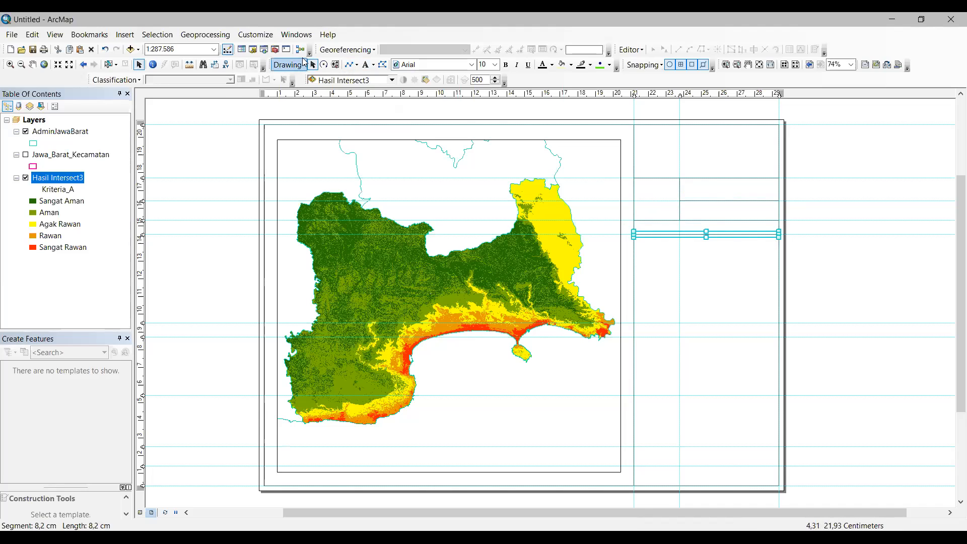
# Step: Draw an 8.2 cm line midway down the panel and paste copies lower toward the page bottom
pyautogui.click(348, 64)
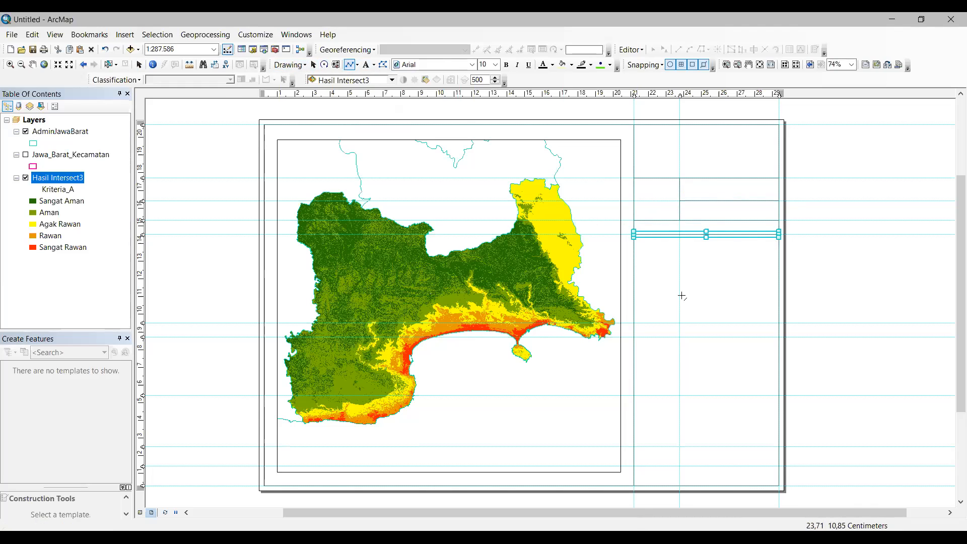
pyautogui.click(635, 322)
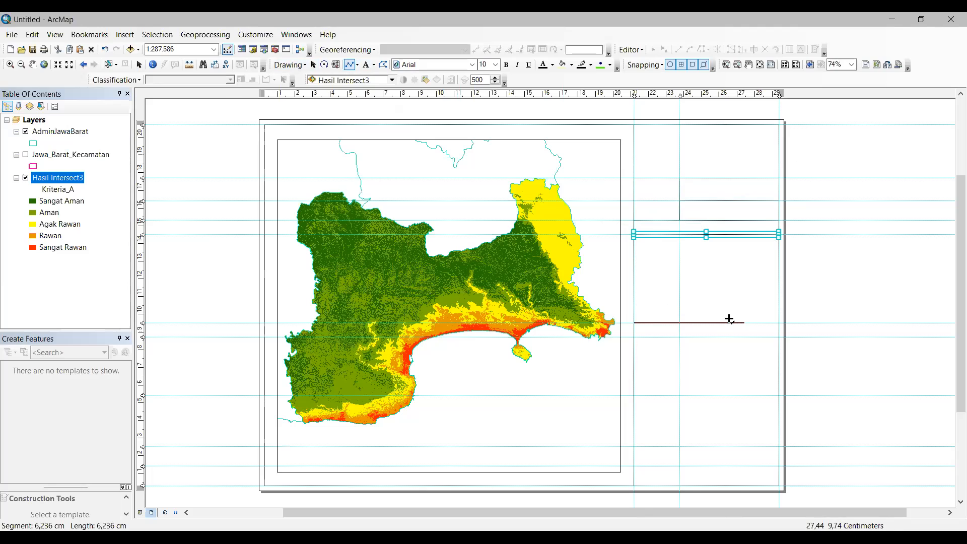
pyautogui.doubleClick(776, 322)
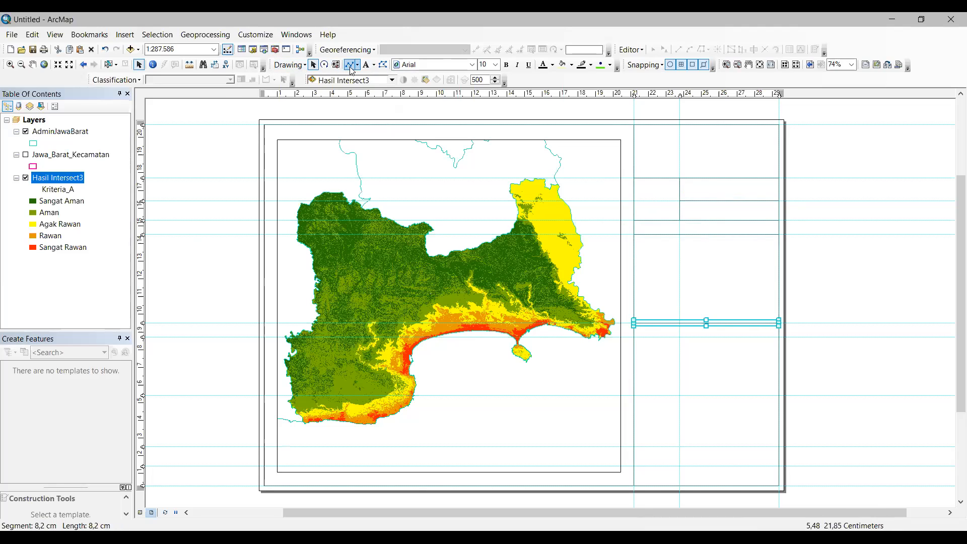
pyautogui.hotkey('ctrl', 'v')
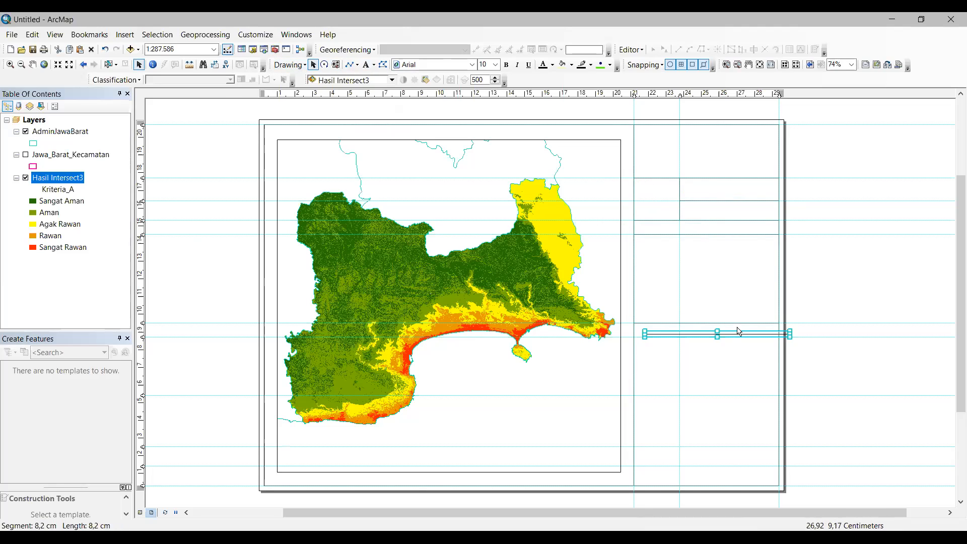
pyautogui.moveTo(740, 335); pyautogui.dragTo(736, 390)
pyautogui.hotkey('ctrl', 'v')
pyautogui.click(744, 339)
pyautogui.moveTo(745, 335); pyautogui.dragTo(740, 392)
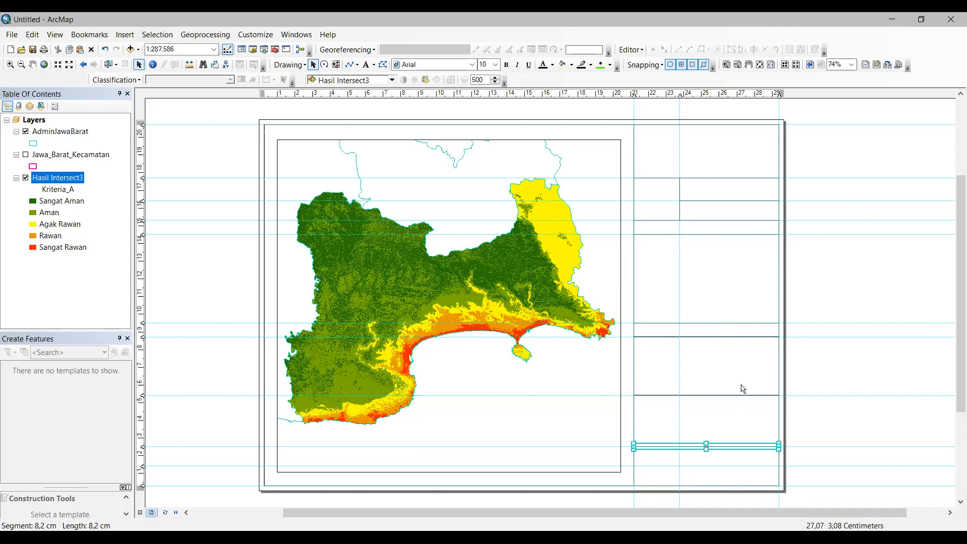
pyautogui.hotkey('ctrl', 'v')
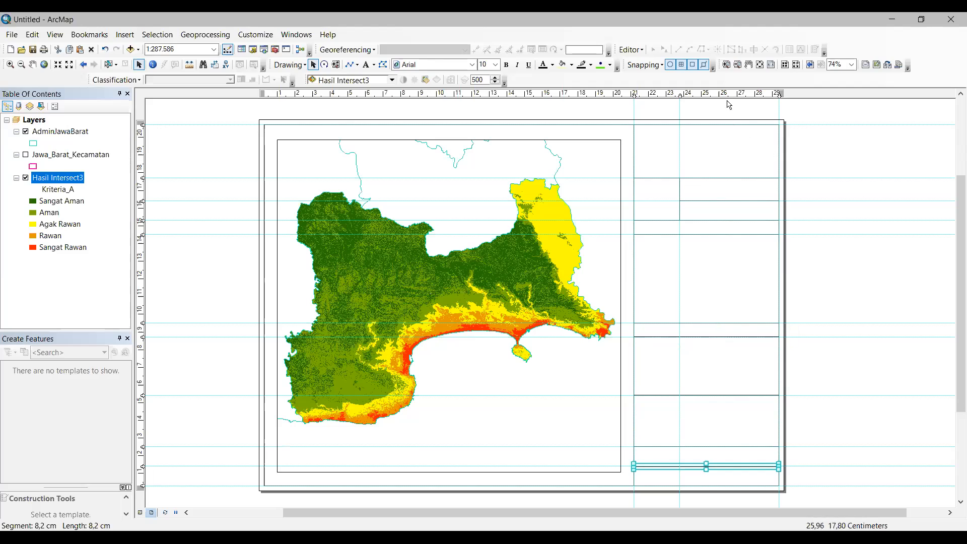
# Step: Use Clear All Guides on both the vertical and horizontal rulers
pyautogui.rightClick(728, 95)
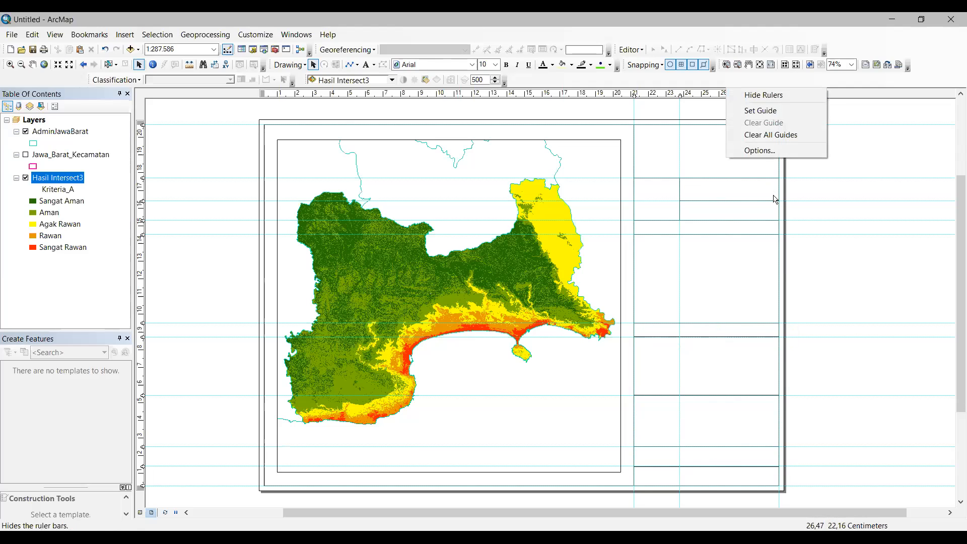
pyautogui.press('Return')
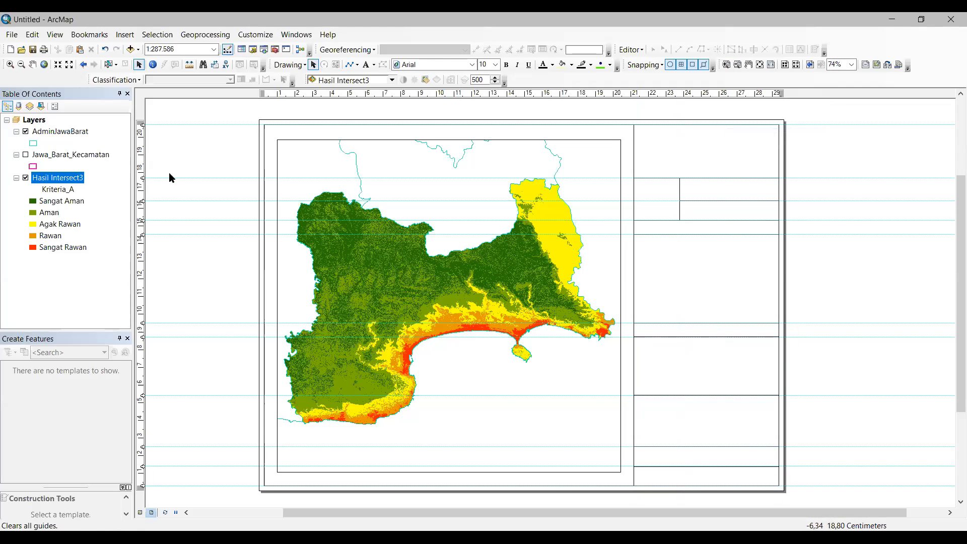
pyautogui.rightClick(143, 157)
pyautogui.press('Down')
pyautogui.press('Down')
pyautogui.press('Down')
pyautogui.press('Return')
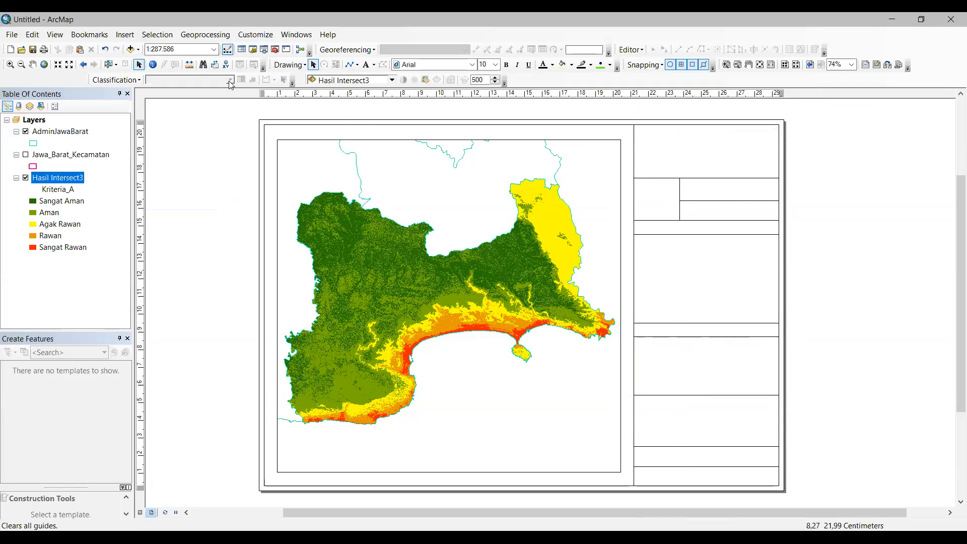
pyautogui.click(126, 35)
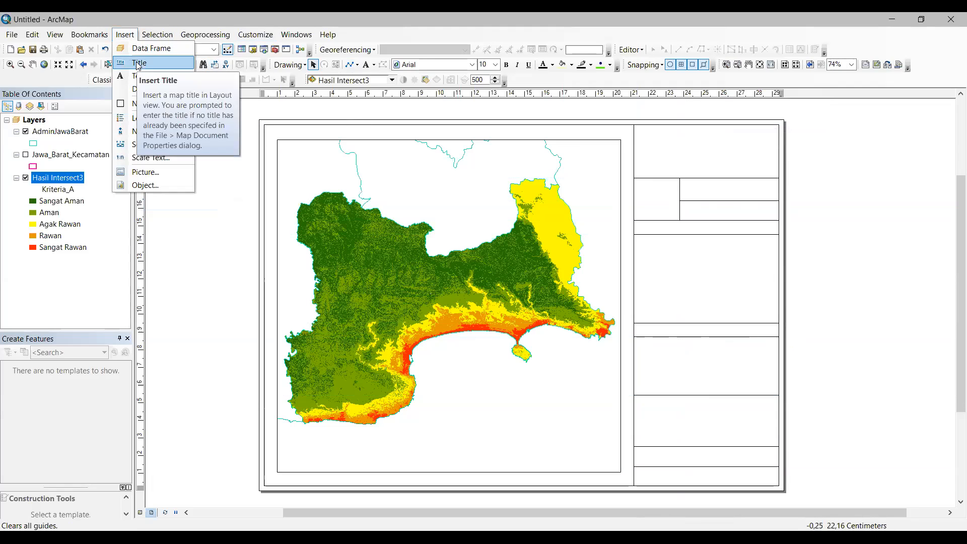
pyautogui.click(277, 111)
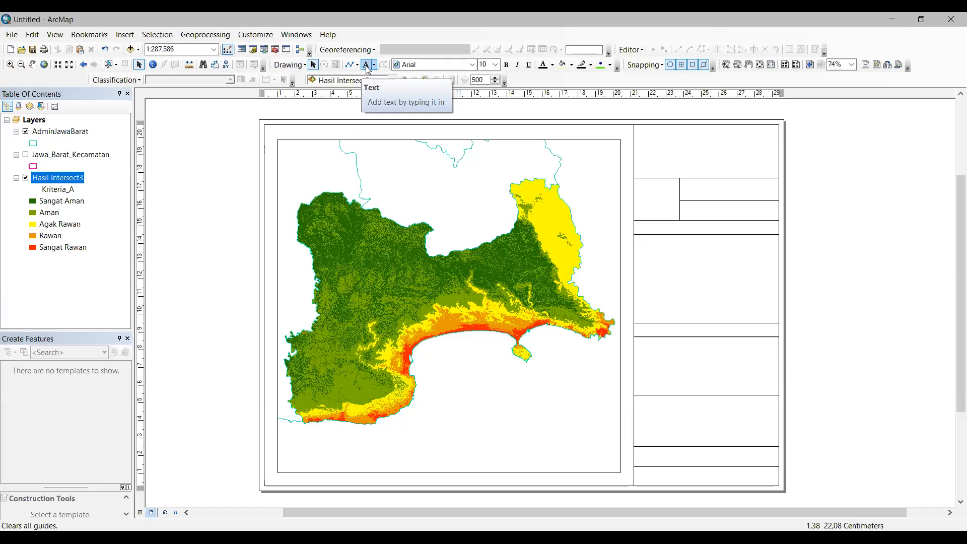
# Step: Place the text 'PETA TINGKAT KERAWANAN TSUNAMI' in the top cell, moved toward its upper edge
pyautogui.click(367, 67)
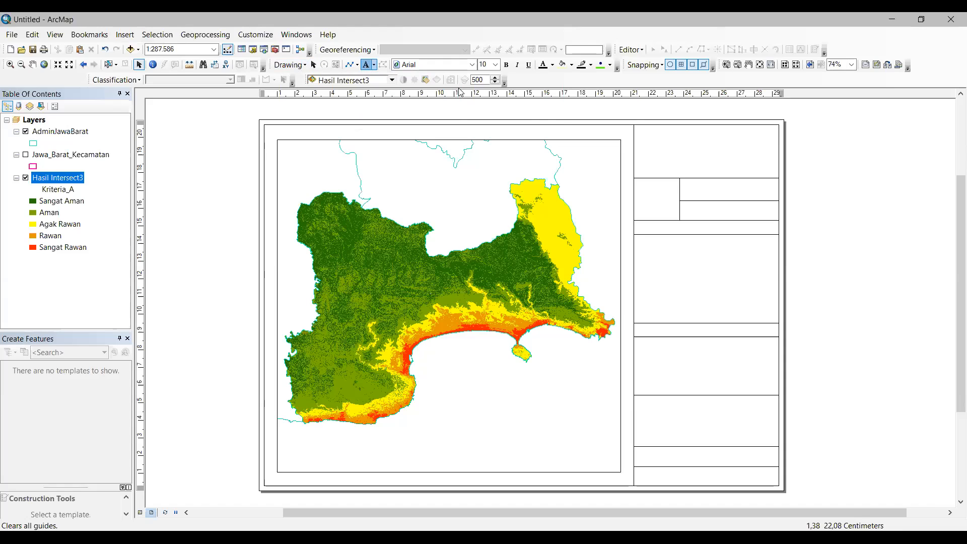
pyautogui.click(699, 152)
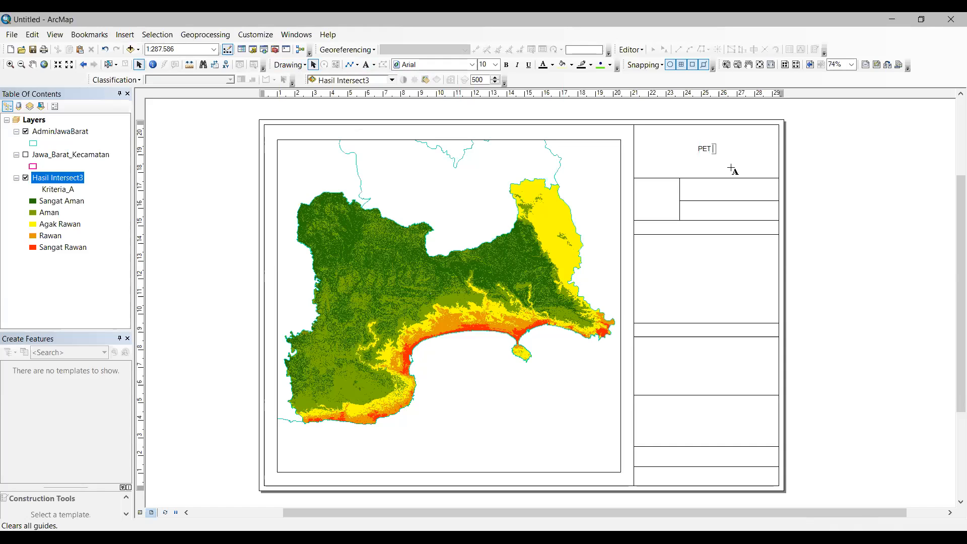
pyautogui.write('PETA TINGKAT KERAWANAN T')
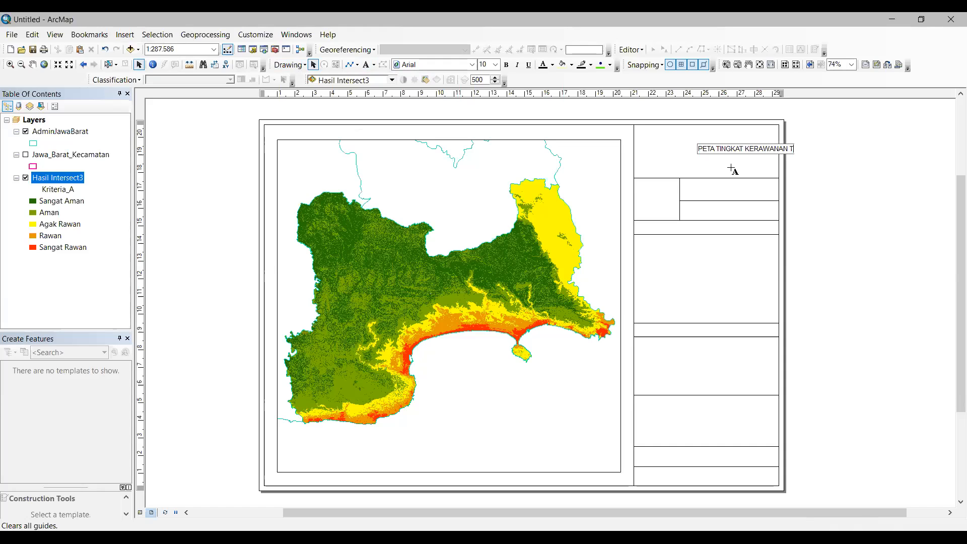
pyautogui.press('BackSpace')
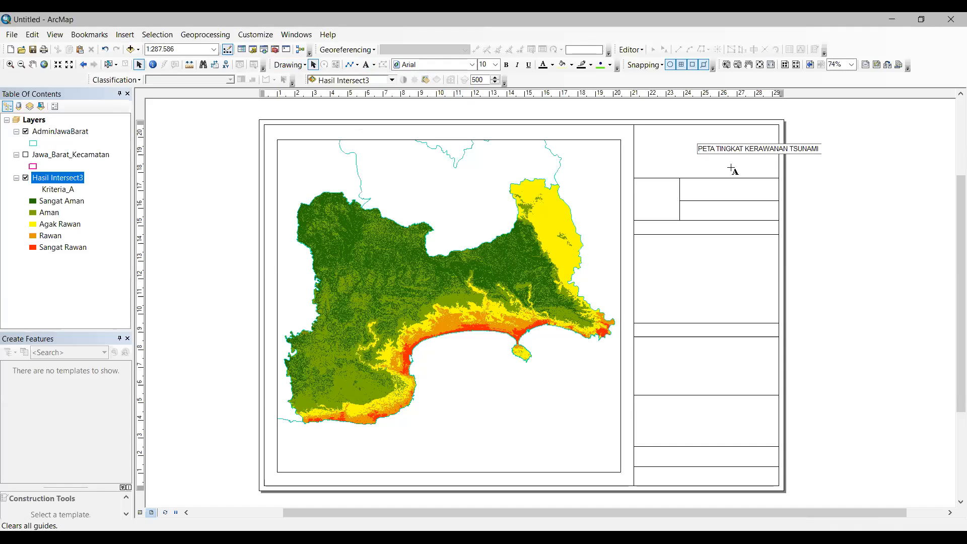
pyautogui.press('Return')
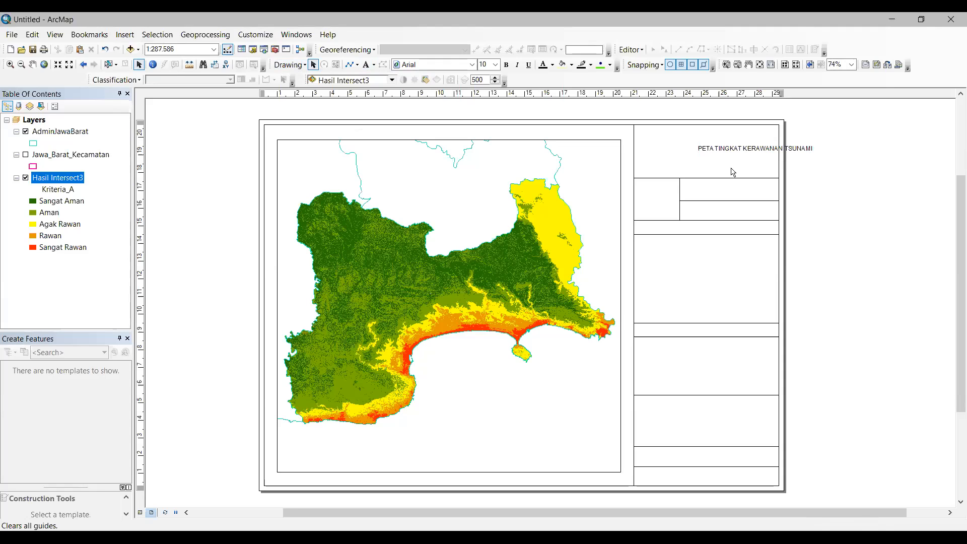
pyautogui.click(744, 150)
pyautogui.moveTo(773, 150); pyautogui.dragTo(733, 136)
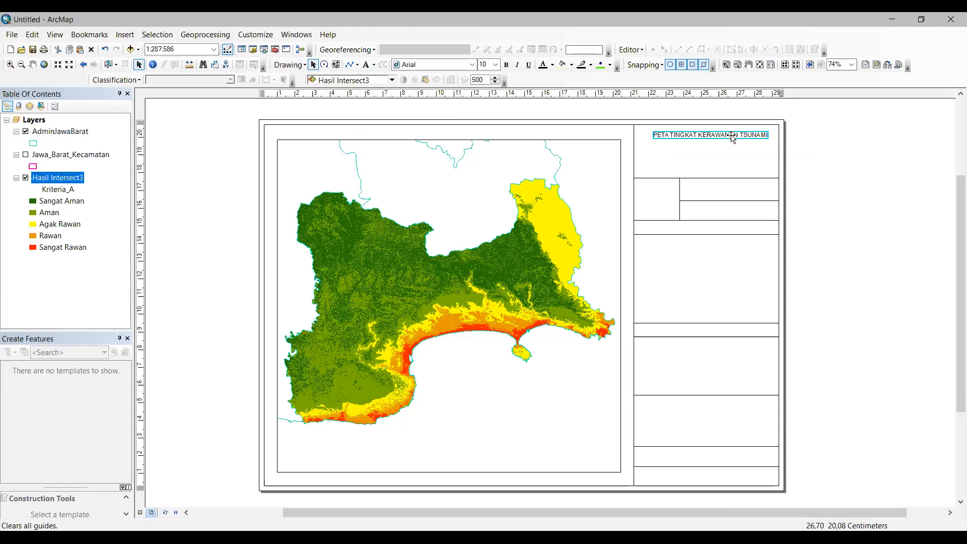
# Step: Break the title onto a second line starting with 'DI' and centre-align both lines in the top cell
pyautogui.doubleClick(732, 137)
pyautogui.click(541, 213)
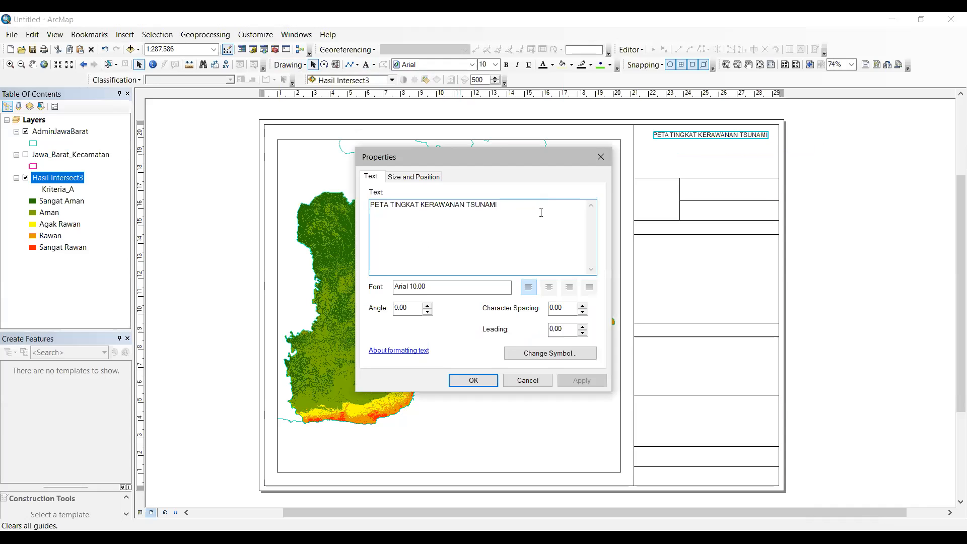
pyautogui.press('Return')
pyautogui.write('DI KABUPATEN PANGANDARAN')
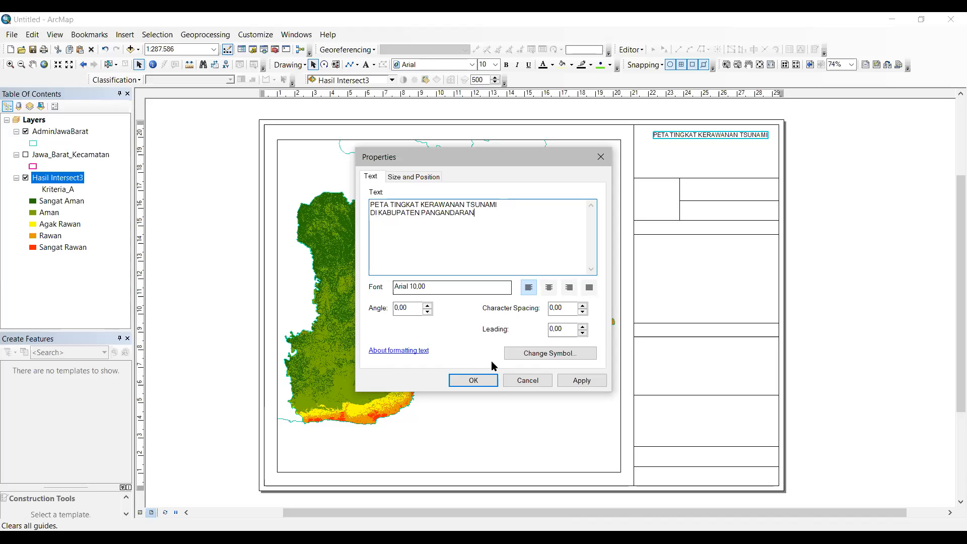
pyautogui.click(471, 380)
pyautogui.moveTo(729, 135); pyautogui.dragTo(728, 152)
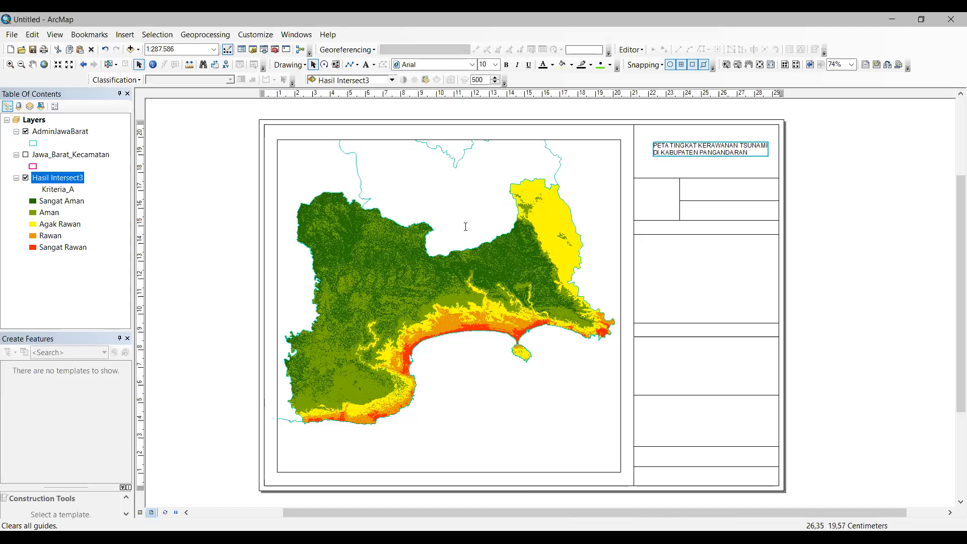
pyautogui.doubleClick(724, 145)
pyautogui.click(550, 288)
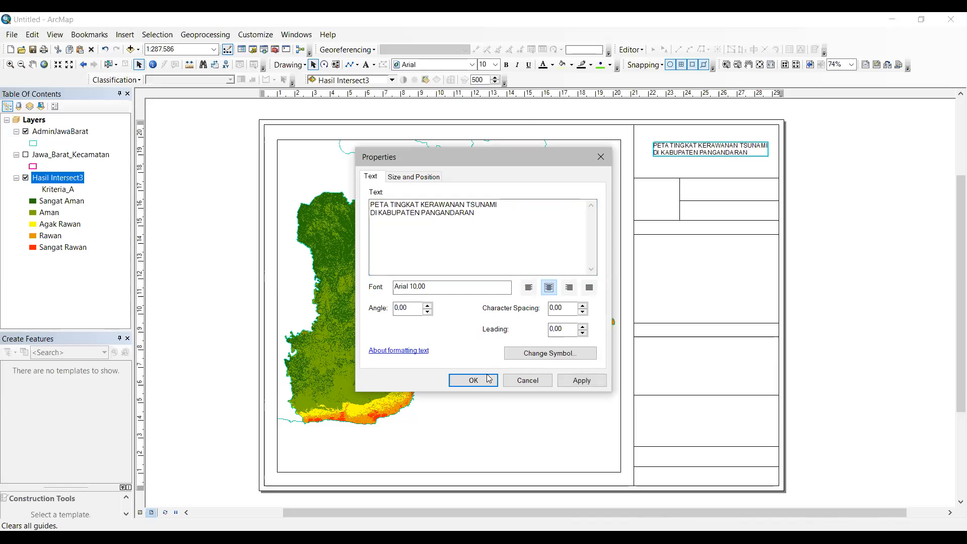
pyautogui.click(473, 380)
pyautogui.moveTo(670, 151); pyautogui.dragTo(723, 152)
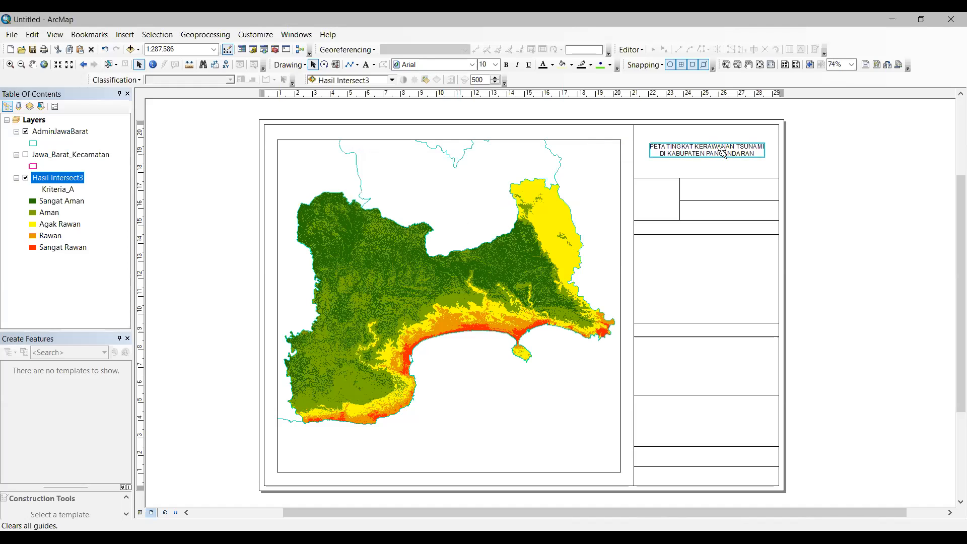
# Step: Make the title text bold and set its font size to 12
pyautogui.click(723, 152)
pyautogui.click(506, 65)
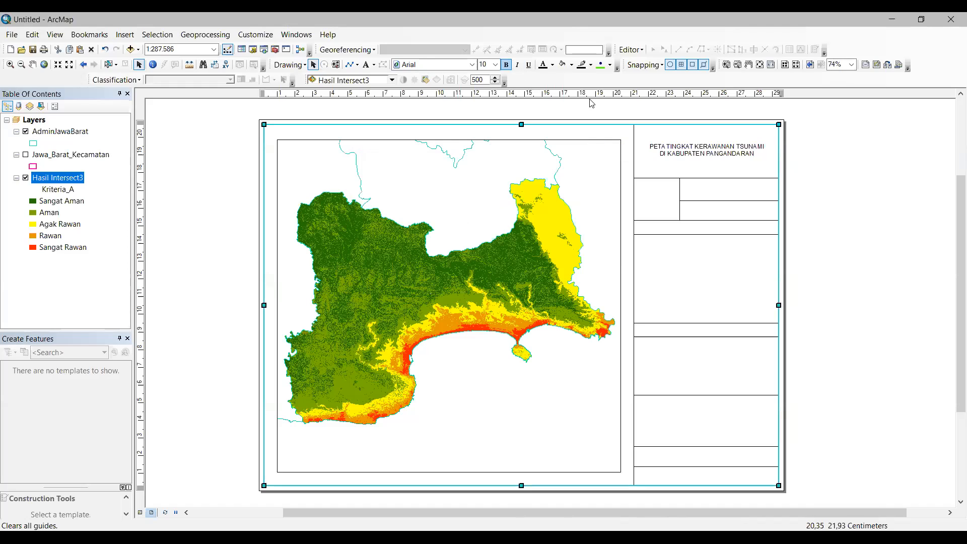
pyautogui.click(787, 156)
pyautogui.click(730, 147)
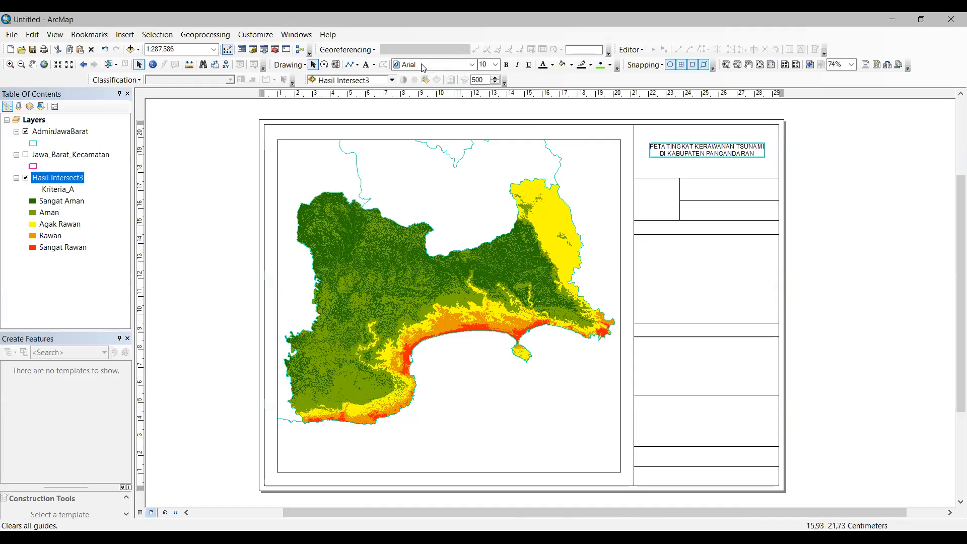
pyautogui.click(506, 64)
pyautogui.click(495, 65)
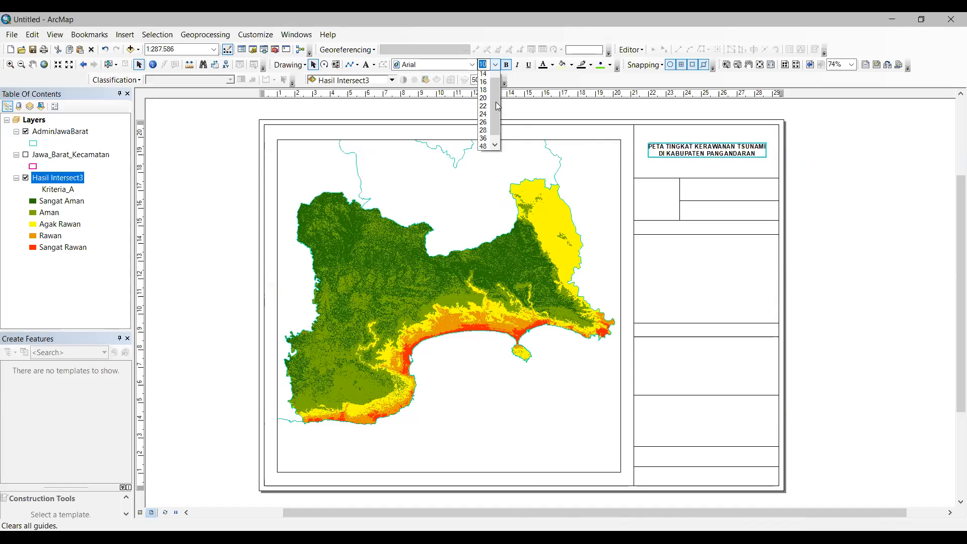
pyautogui.click(483, 98)
pyautogui.click(496, 64)
pyautogui.click(486, 80)
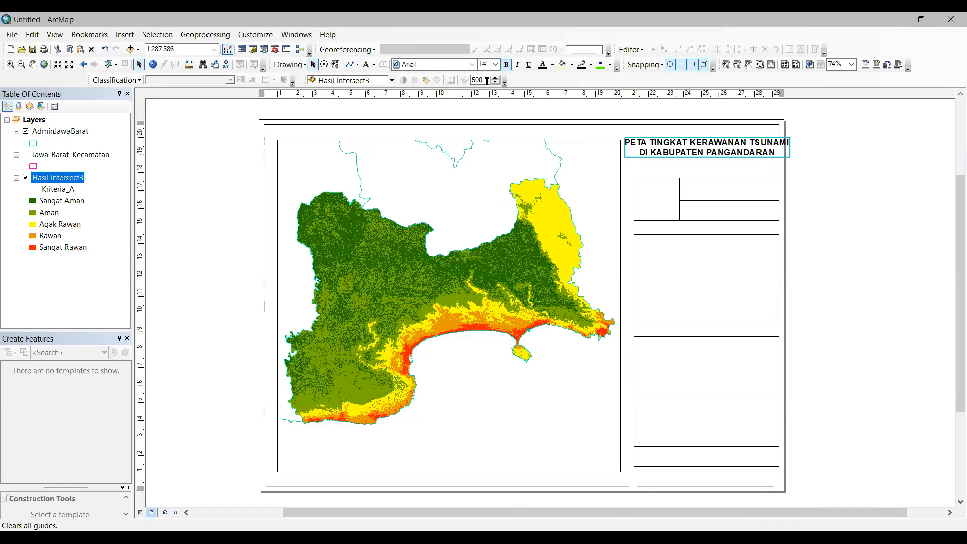
pyautogui.click(495, 65)
pyautogui.click(484, 75)
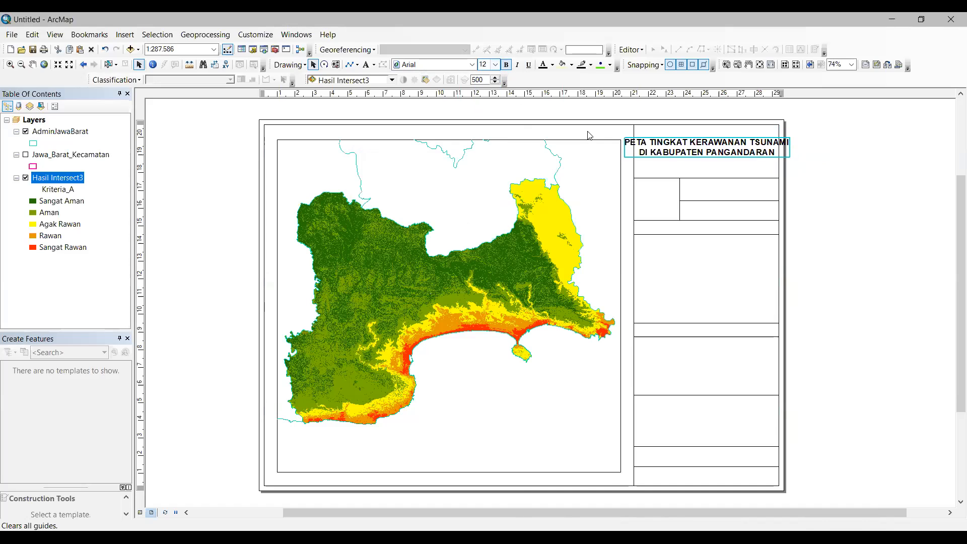
# Step: Nudge the title so it sits centred in the top-right cell
pyautogui.click(801, 161)
pyautogui.click(740, 152)
pyautogui.moveTo(740, 152); pyautogui.dragTo(746, 154)
pyautogui.click(794, 168)
pyautogui.click(744, 152)
pyautogui.click(803, 159)
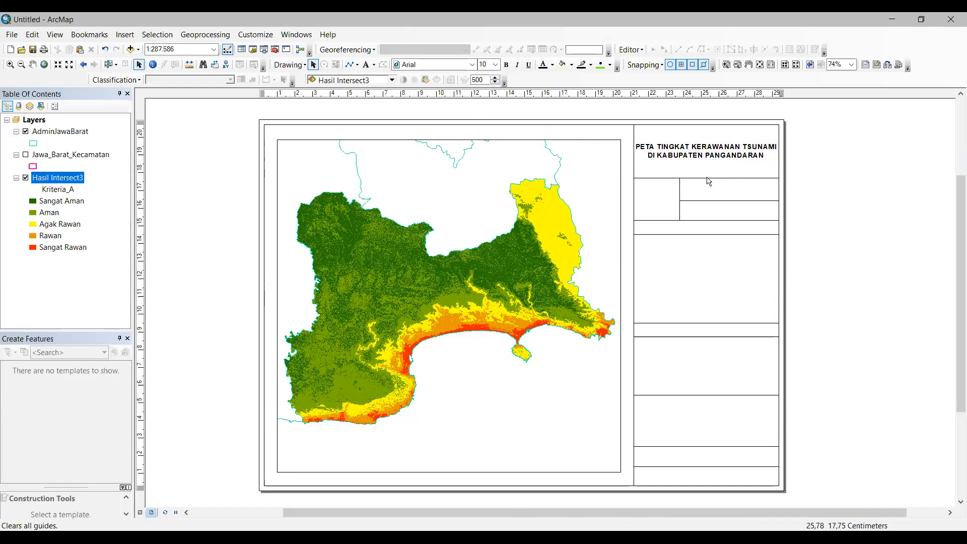
# Step: Insert the ESRI North 6 north arrow and move it into the cell below the title
pyautogui.click(127, 39)
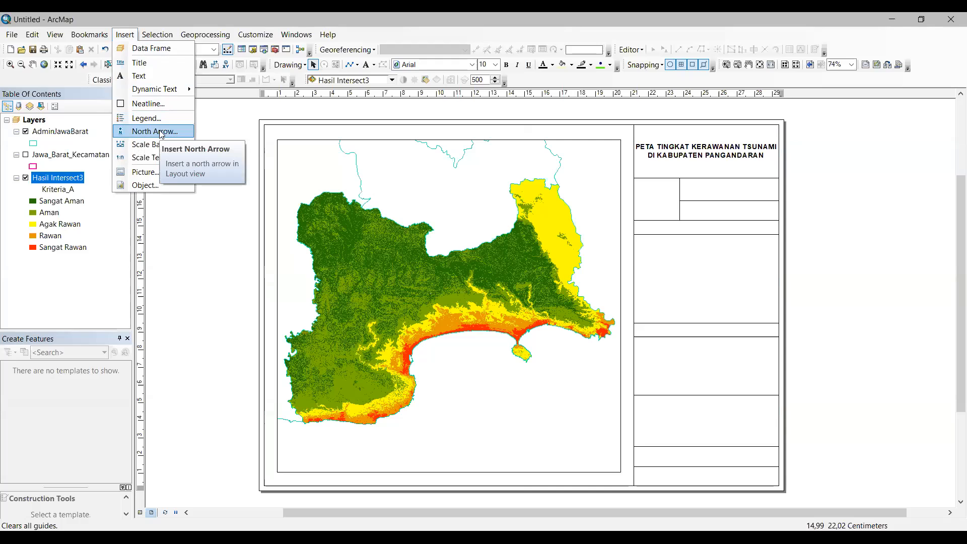
pyautogui.click(162, 132)
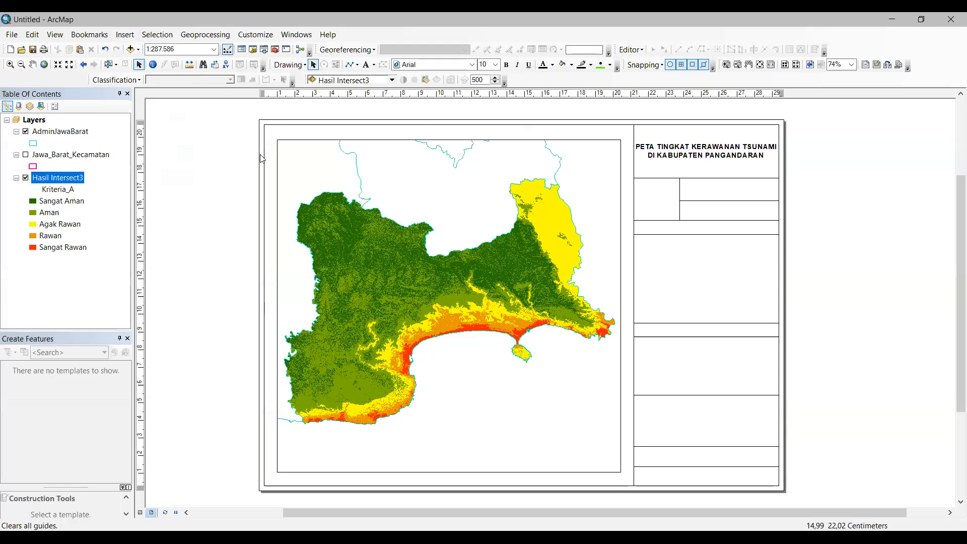
pyautogui.moveTo(210, 74); pyautogui.dragTo(211, 284)
pyautogui.moveTo(212, 215); pyautogui.dragTo(210, 60)
pyautogui.moveTo(212, 286)
pyautogui.mouseDown()
pyautogui.moveTo(211, 245)
pyautogui.moveTo(213, 266)
pyautogui.mouseUp()
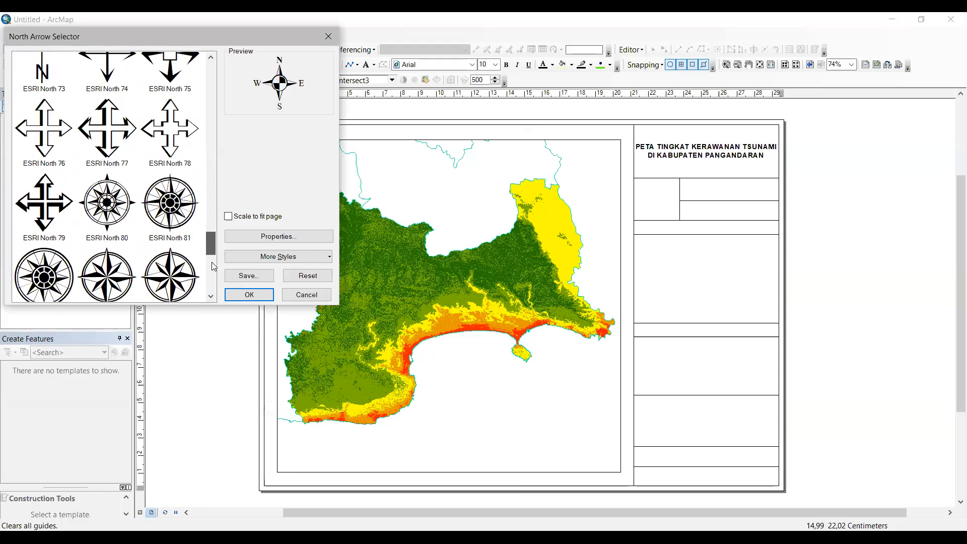
pyautogui.scroll(10, 221, 145)
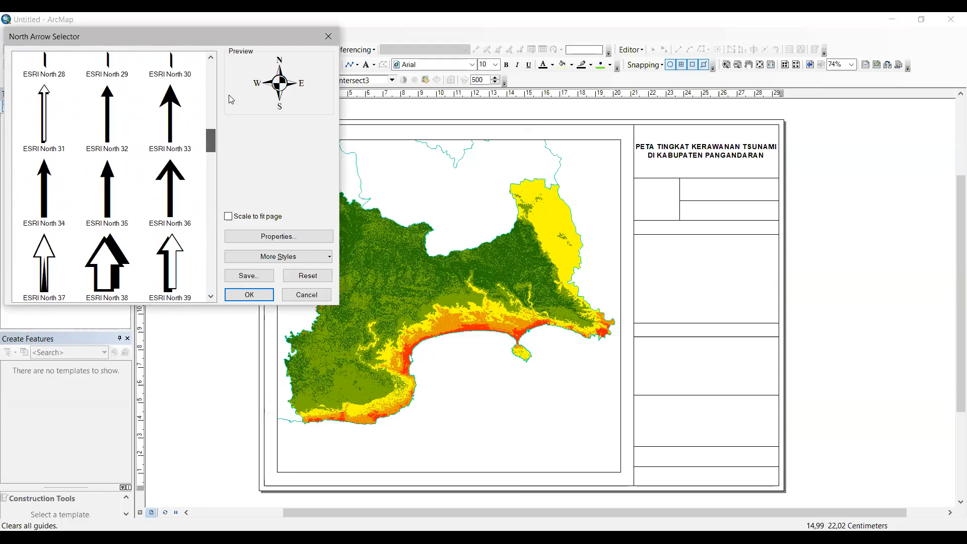
pyautogui.scroll(3, 229, 81)
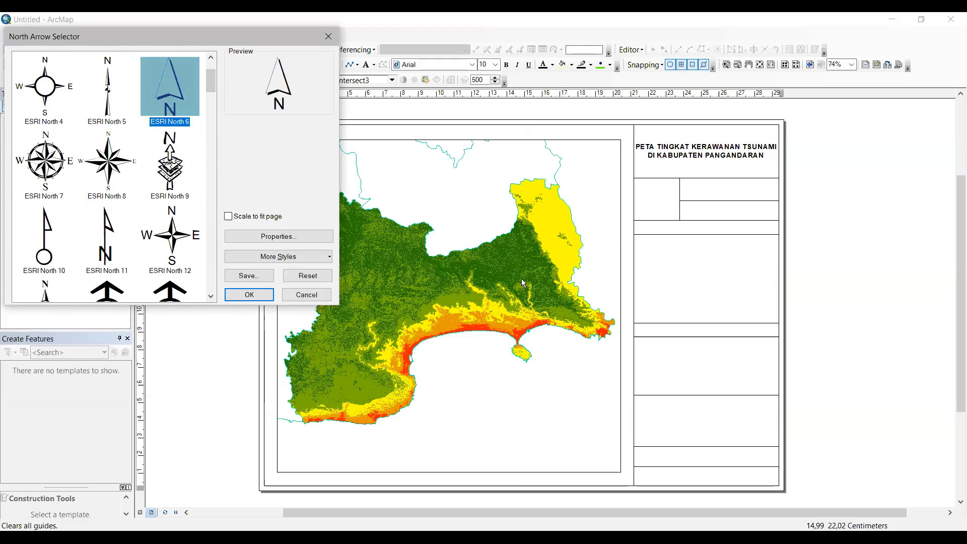
pyautogui.moveTo(457, 346); pyautogui.dragTo(661, 203)
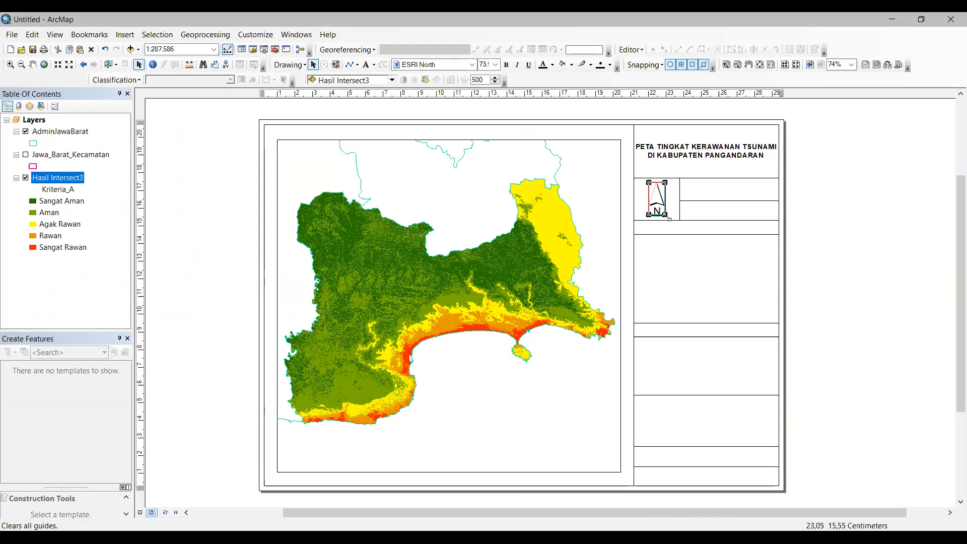
pyautogui.click(799, 210)
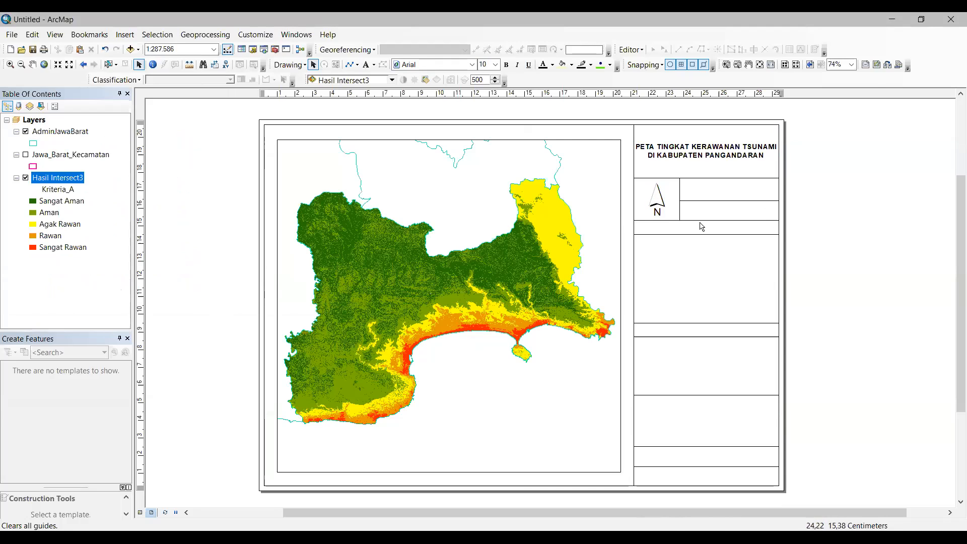
# Step: Insert a Double Alternating Scale Bar 1 Metric and shrink it to fit beside the north arrow
pyautogui.click(131, 41)
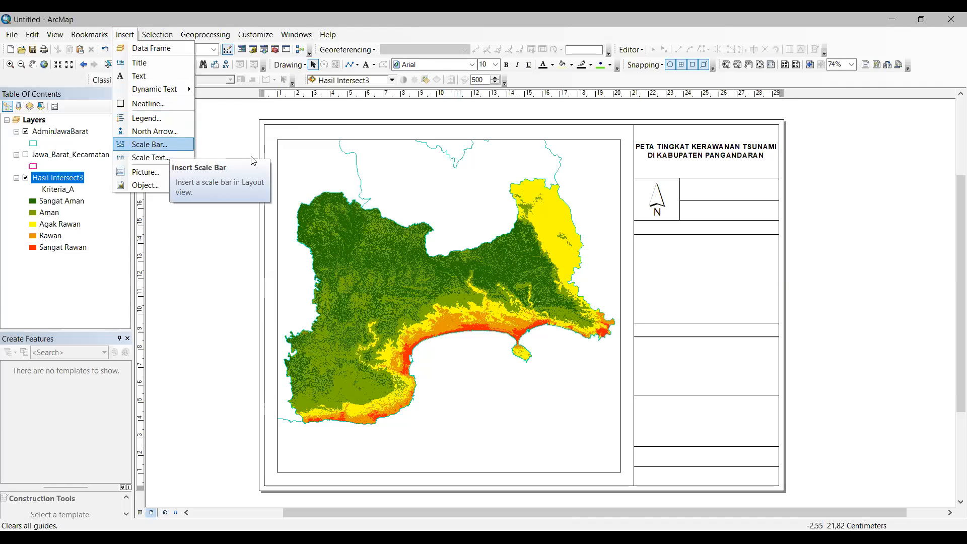
pyautogui.press('Return')
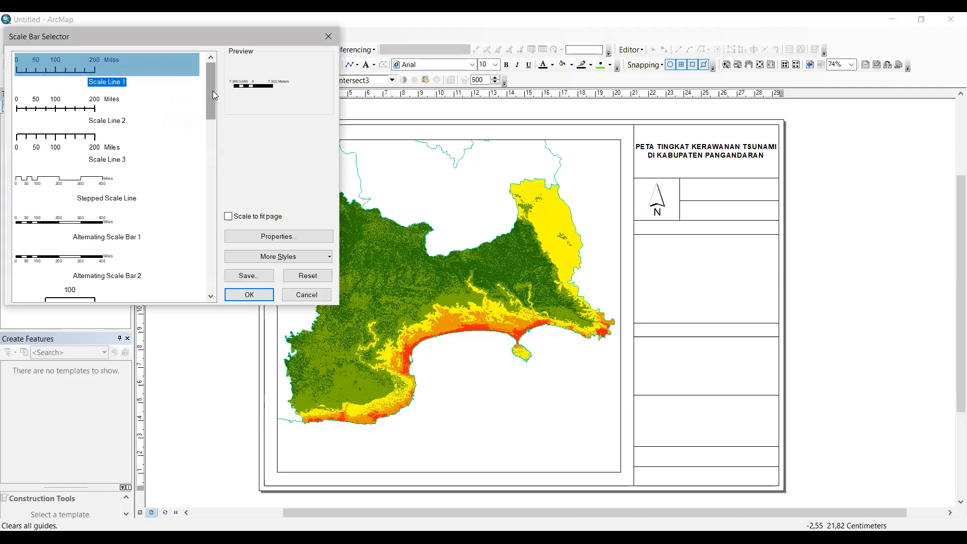
pyautogui.moveTo(213, 91); pyautogui.dragTo(208, 194)
pyautogui.moveTo(207, 231); pyautogui.dragTo(208, 256)
pyautogui.click(115, 176)
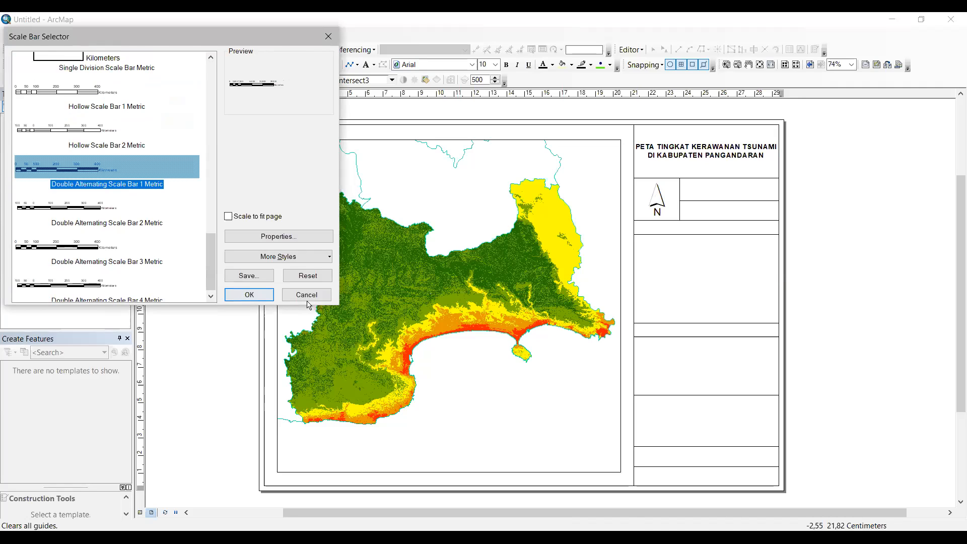
pyautogui.press('Return')
pyautogui.moveTo(569, 310); pyautogui.dragTo(706, 195)
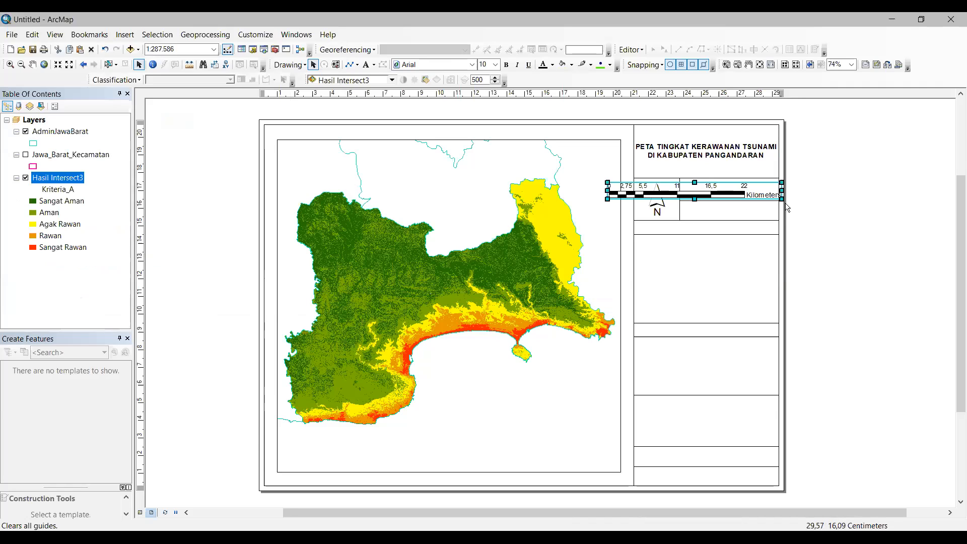
pyautogui.moveTo(781, 196)
pyautogui.mouseDown()
pyautogui.moveTo(672, 193)
pyautogui.moveTo(770, 198)
pyautogui.mouseUp()
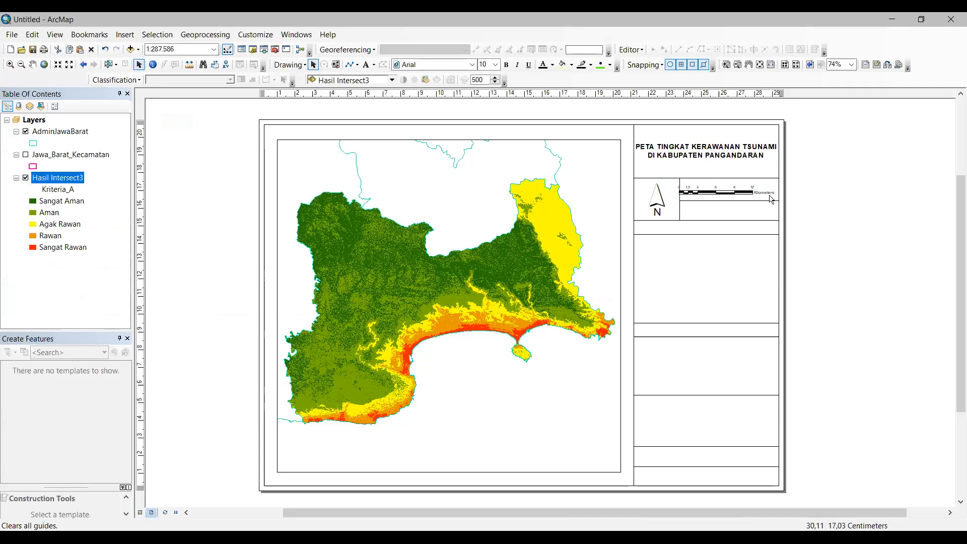
# Step: Change the scale bar's unit label to km and nudge it inside its box
pyautogui.click(770, 194)
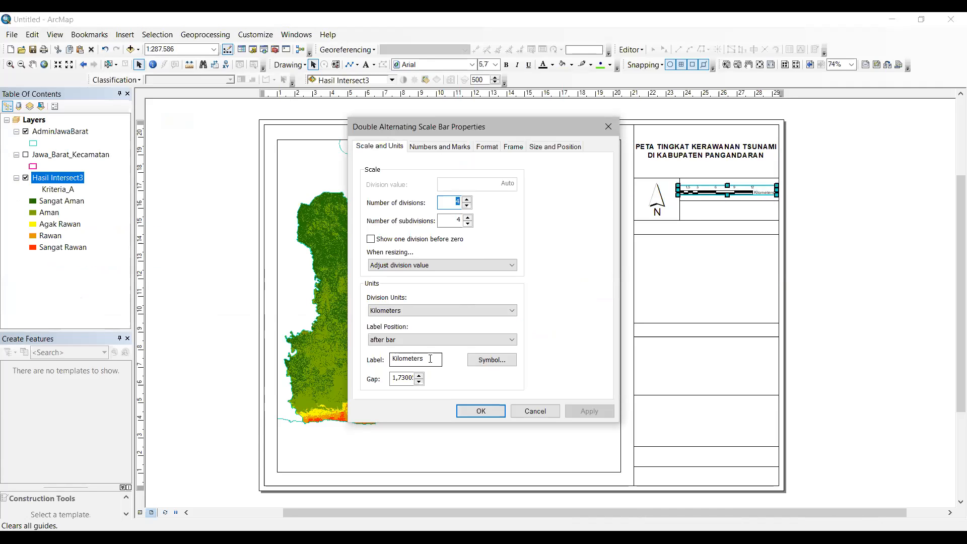
pyautogui.doubleClick(395, 357)
pyautogui.write('km')
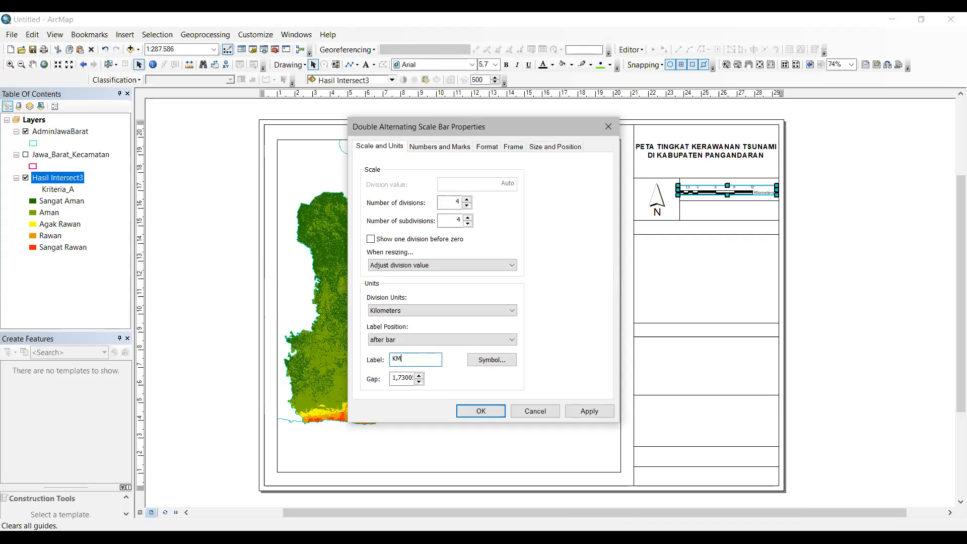
pyautogui.click(479, 412)
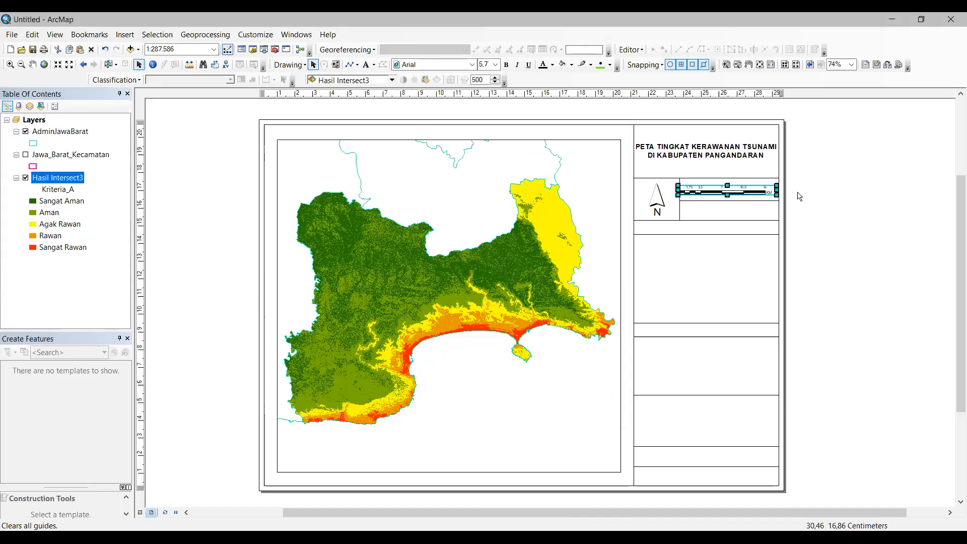
pyautogui.click(749, 192)
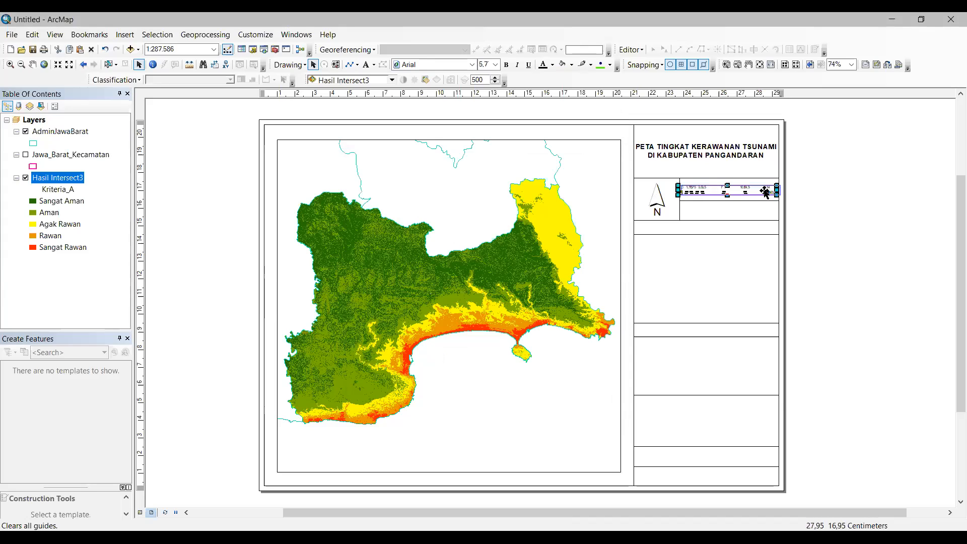
pyautogui.click(798, 189)
pyautogui.moveTo(748, 191); pyautogui.dragTo(749, 192)
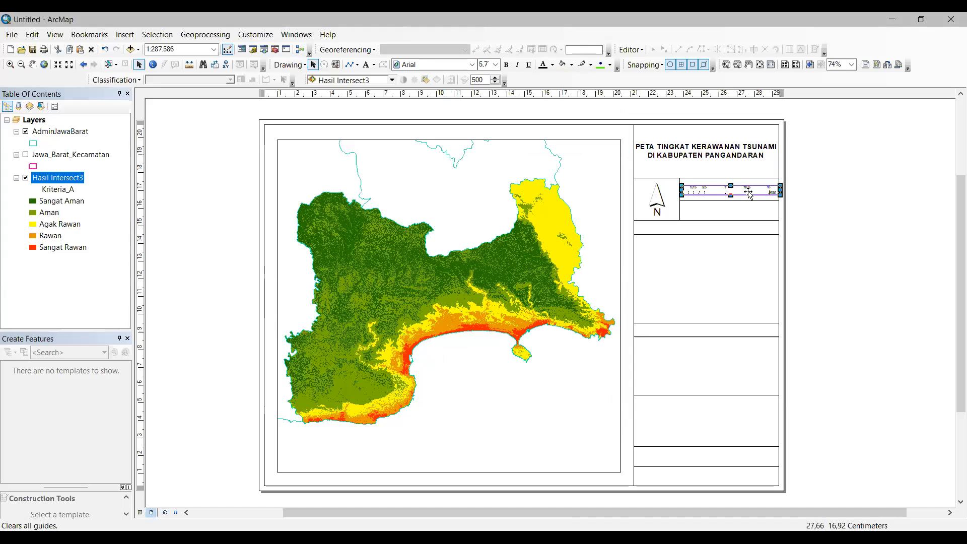
pyautogui.click(794, 210)
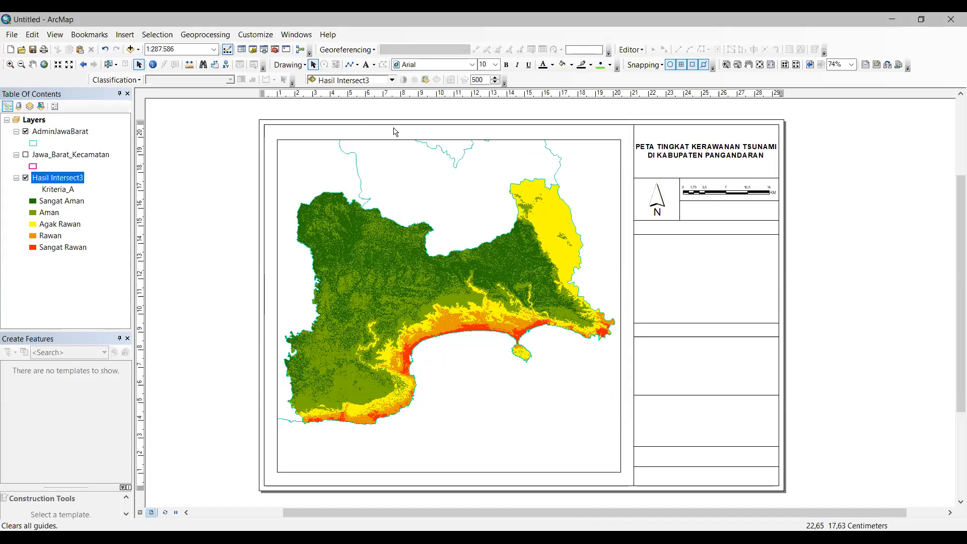
# Step: Insert scale text and move it into the box below the scale bar
pyautogui.click(125, 34)
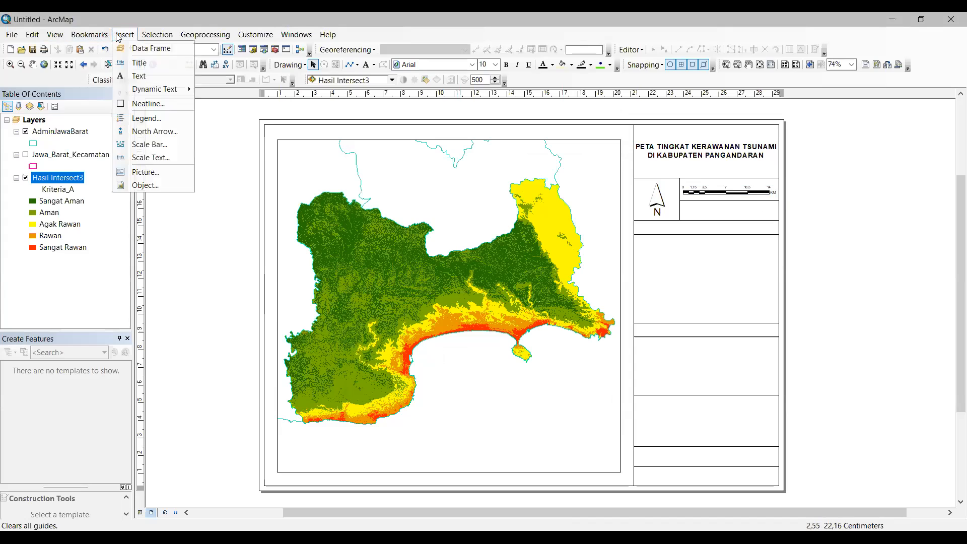
pyautogui.click(167, 159)
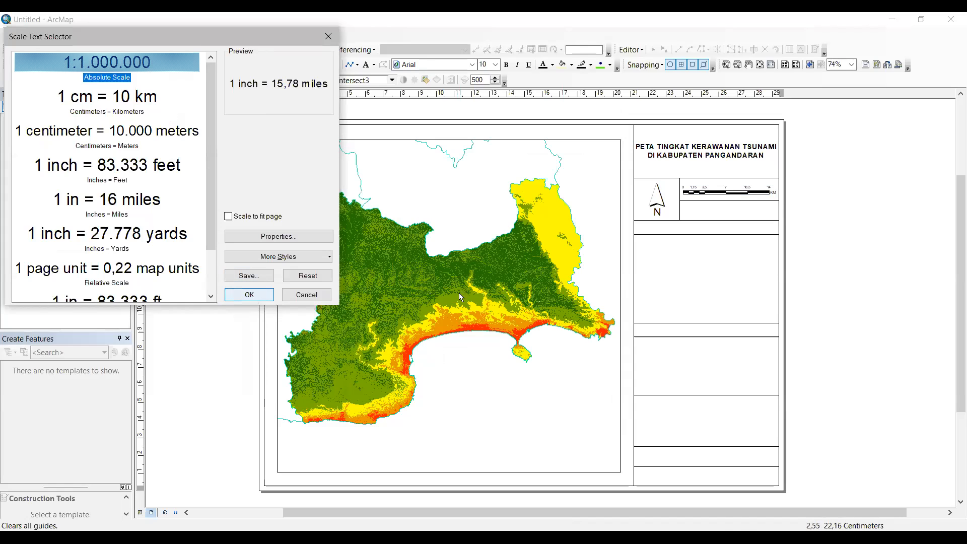
pyautogui.moveTo(483, 311); pyautogui.dragTo(733, 215)
pyautogui.click(799, 213)
pyautogui.click(749, 211)
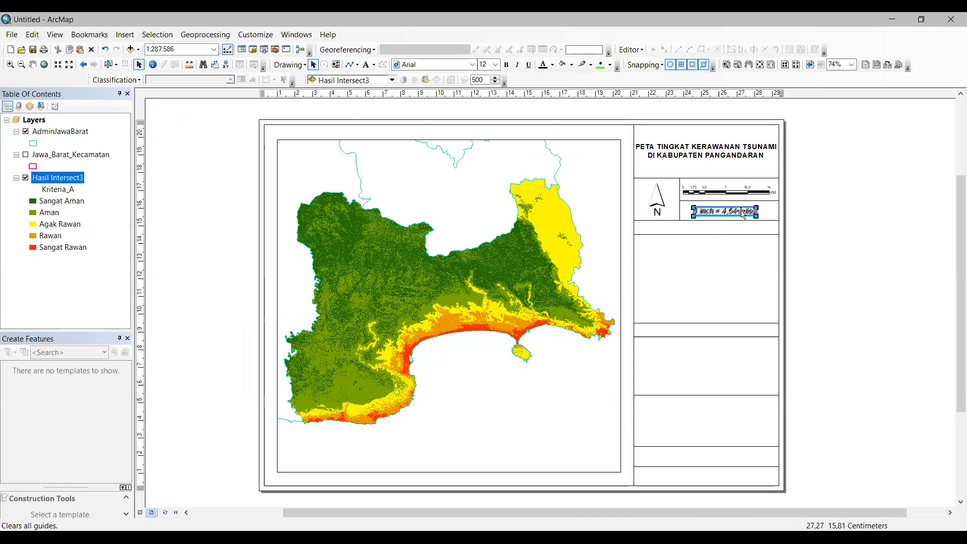
pyautogui.click(789, 209)
# Step: Switch the scale text to the absolute style reading 1:287.586
pyautogui.doubleClick(745, 211)
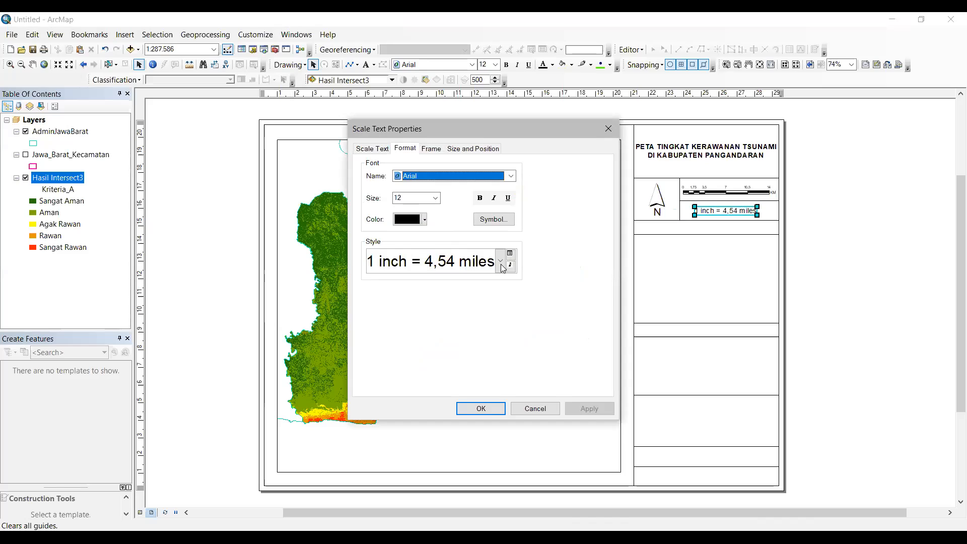
pyautogui.click(500, 266)
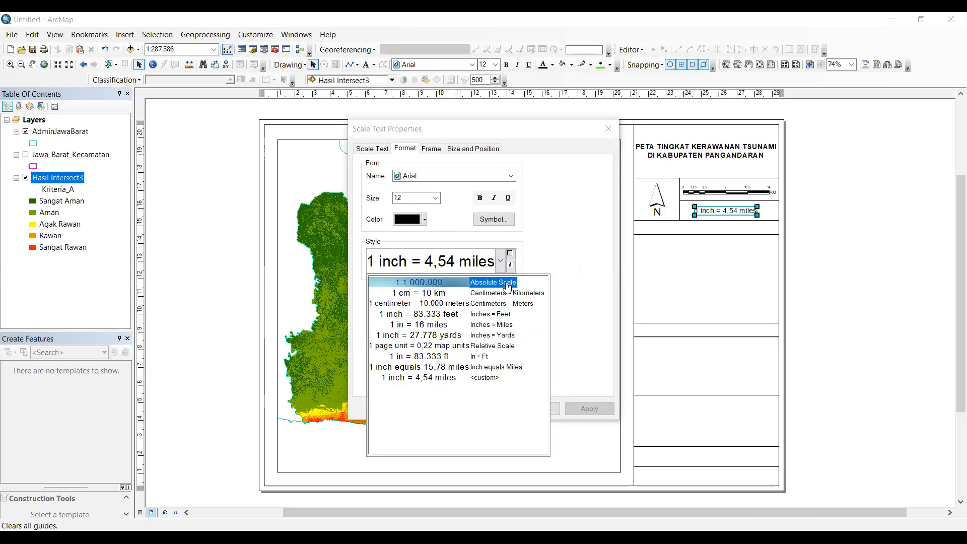
pyautogui.click(506, 286)
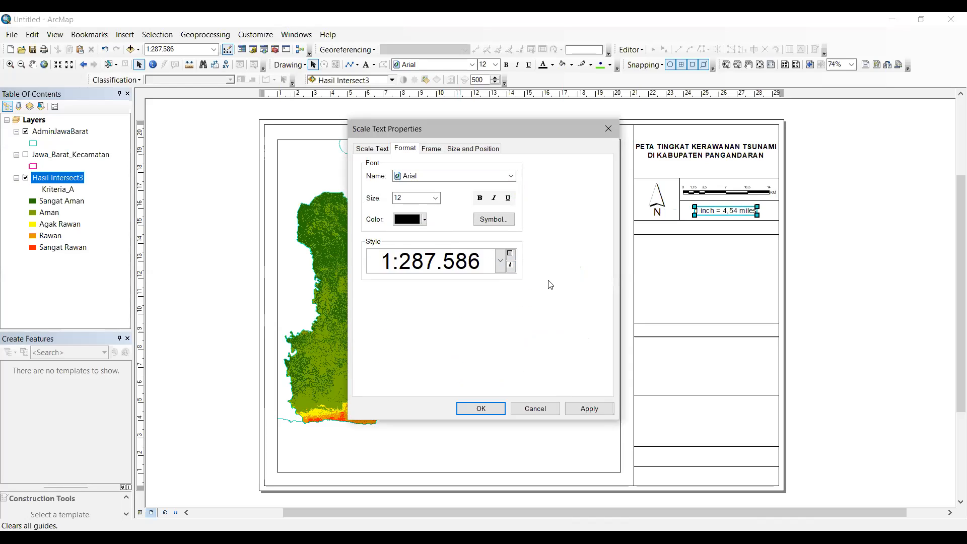
pyautogui.click(481, 408)
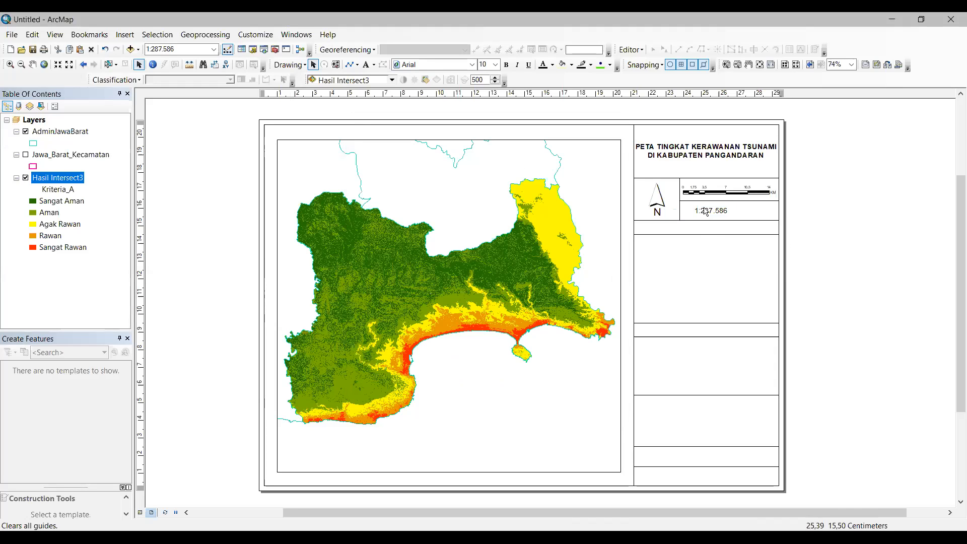
# Step: Enlarge the scale text slightly and place a new text label to its left
pyautogui.click(711, 211)
pyautogui.moveTo(727, 214); pyautogui.dragTo(729, 214)
pyautogui.click(366, 65)
pyautogui.click(690, 207)
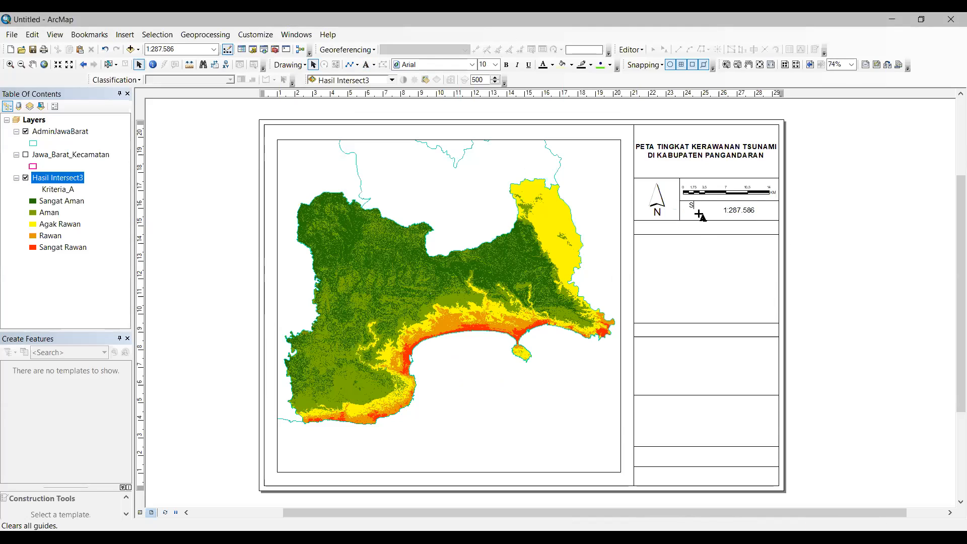
# Step: Type the label 'Skala :' and position it left of the scale value
pyautogui.write('Skala :')
pyautogui.click(785, 204)
pyautogui.moveTo(700, 204); pyautogui.dragTo(746, 213)
pyautogui.click(748, 210)
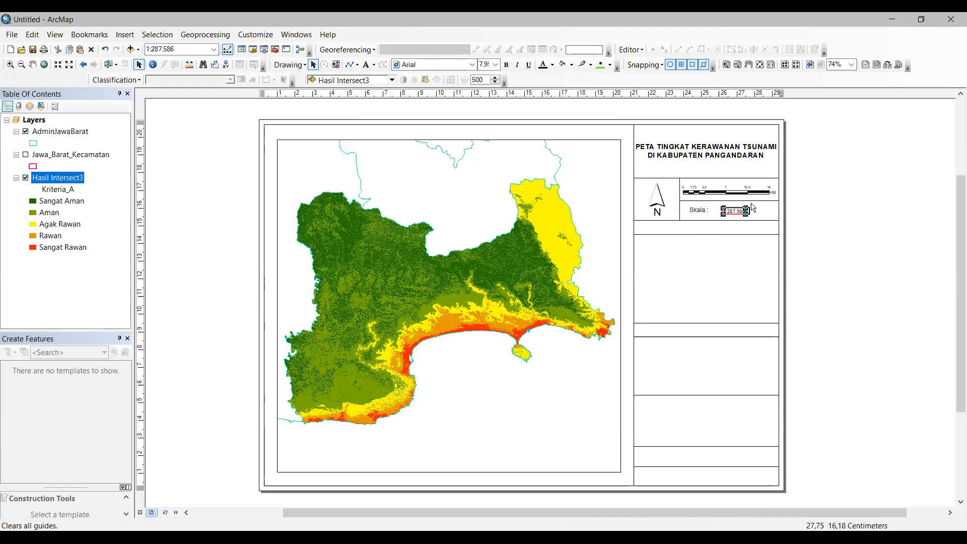
pyautogui.click(800, 205)
pyautogui.doubleClick(696, 211)
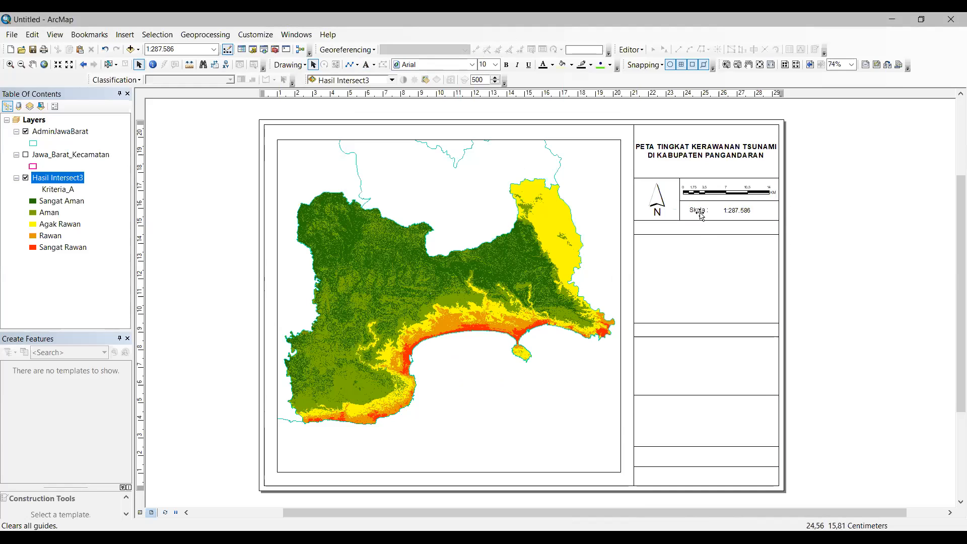
pyautogui.moveTo(718, 215); pyautogui.dragTo(718, 215)
# Step: Nudge the 1:287.586 scale value to line up next to the Skala label
pyautogui.click(746, 216)
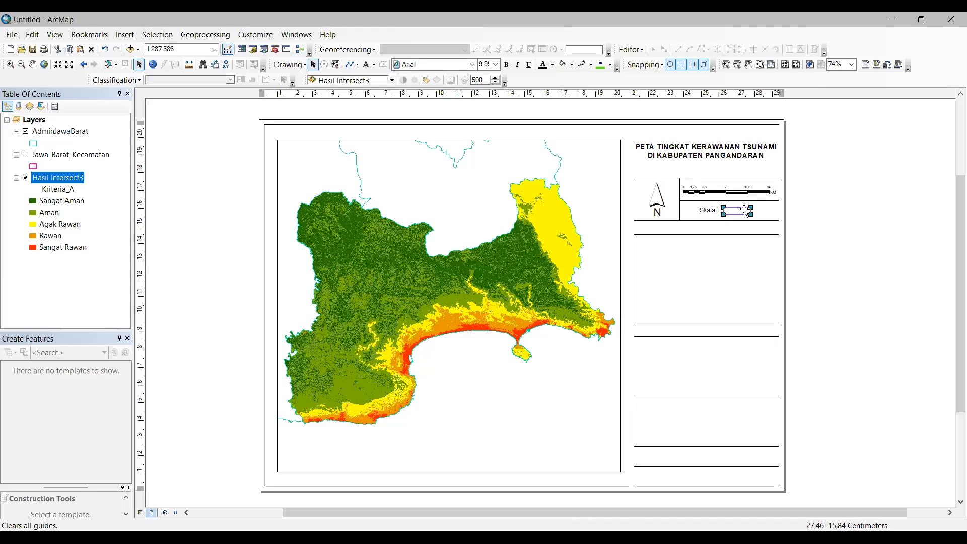
pyautogui.click(809, 198)
pyautogui.moveTo(739, 209); pyautogui.dragTo(738, 208)
pyautogui.click(807, 204)
pyautogui.click(738, 213)
pyautogui.moveTo(734, 210); pyautogui.dragTo(735, 211)
pyautogui.click(791, 211)
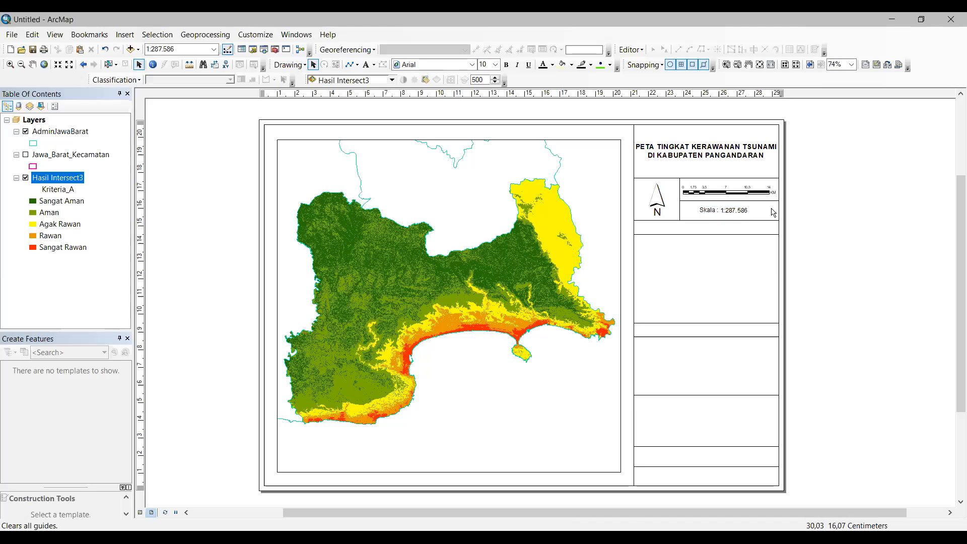
# Step: Group the 'Skala :' label and the 1:287.586 scale value into one element
pyautogui.click(719, 211)
pyautogui.click(720, 210)
pyautogui.click(719, 210)
pyautogui.click(717, 212)
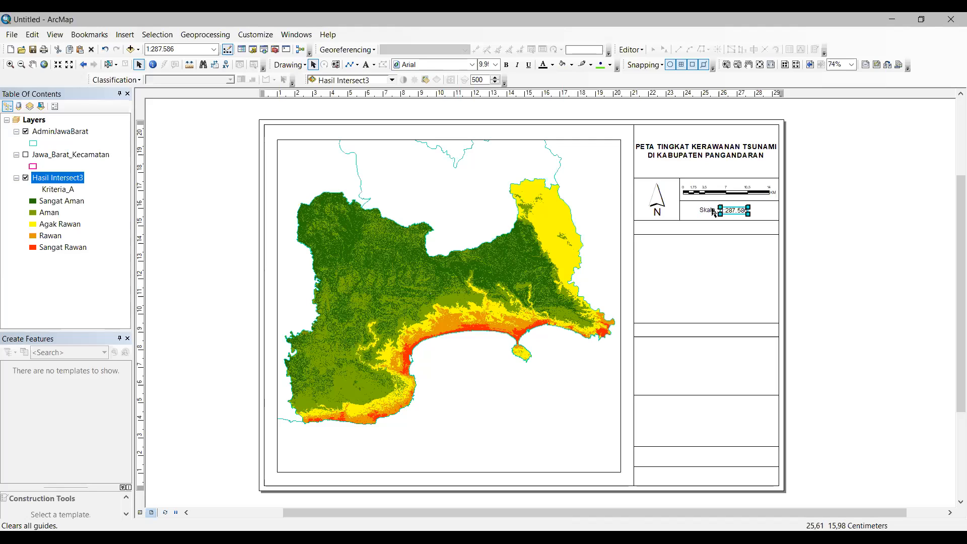
pyautogui.keyDown('shift'); pyautogui.click(714, 211); pyautogui.keyUp('shift')
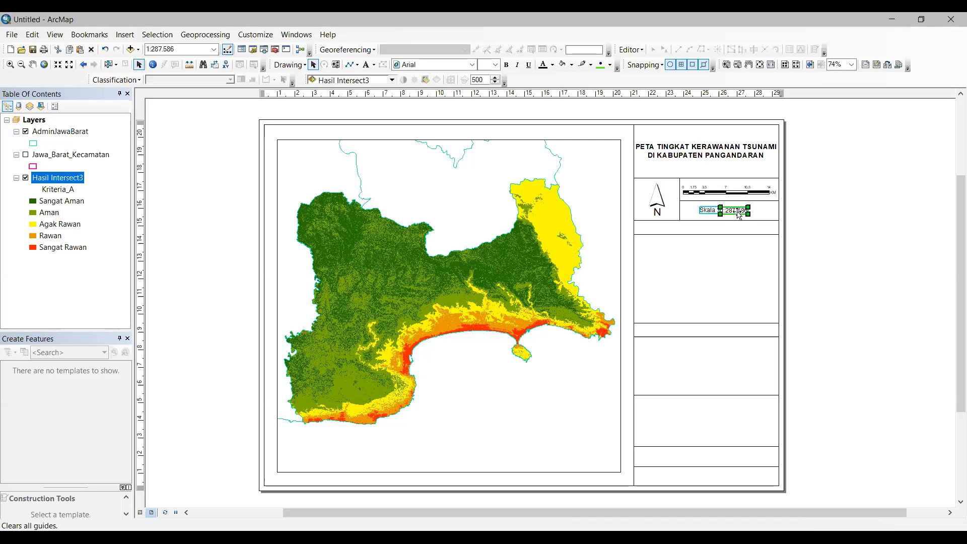
pyautogui.rightClick(738, 215)
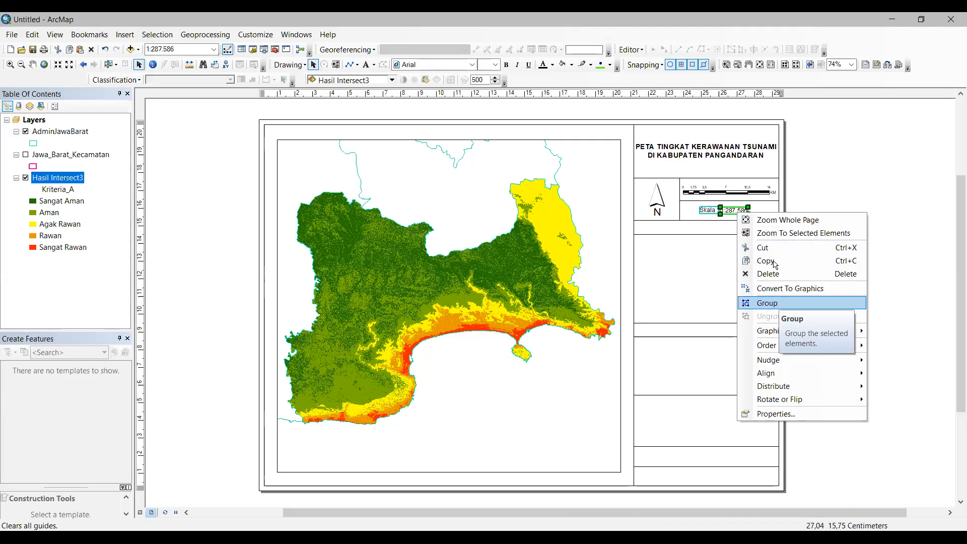
pyautogui.click(779, 302)
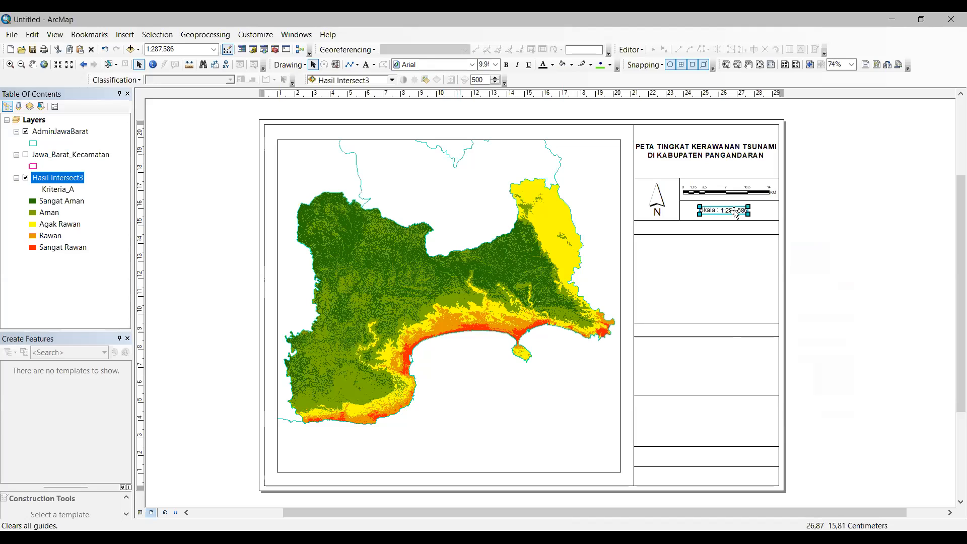
# Step: Enlarge the grouped scale text slightly and shift it a little left and down
pyautogui.click(735, 216)
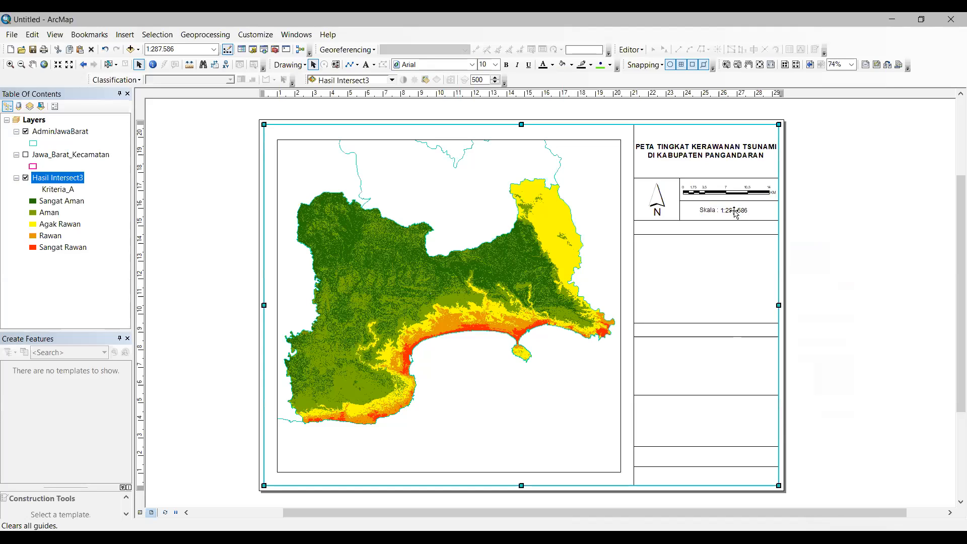
pyautogui.click(745, 210)
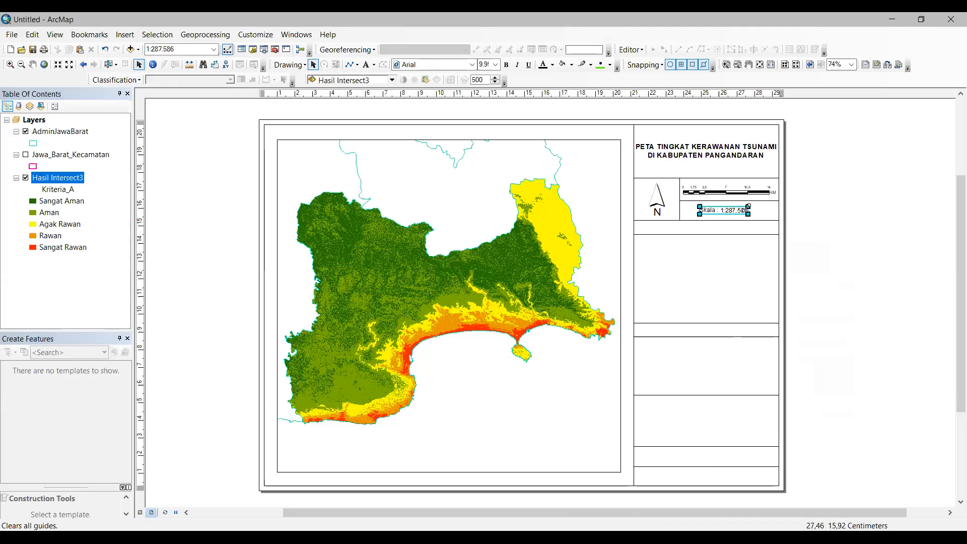
pyautogui.moveTo(753, 203); pyautogui.dragTo(755, 202)
pyautogui.click(800, 199)
pyautogui.click(741, 209)
pyautogui.moveTo(742, 209); pyautogui.dragTo(741, 210)
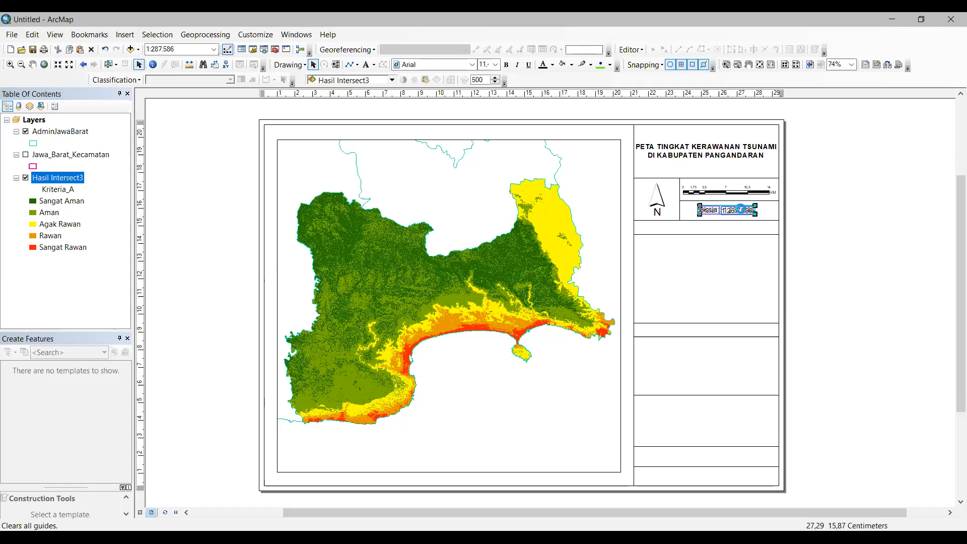
pyautogui.click(298, 113)
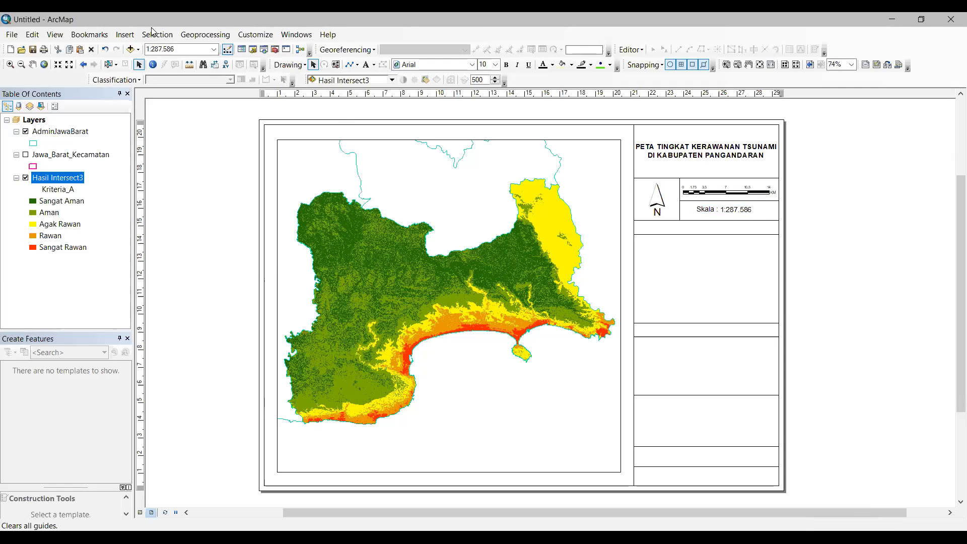
# Step: Place the text 'LEGENDA' below the scale box and move it left
pyautogui.click(367, 65)
pyautogui.click(708, 228)
pyautogui.write('LEGENDA')
pyautogui.click(804, 227)
pyautogui.click(732, 227)
pyautogui.moveTo(734, 225); pyautogui.dragTo(708, 236)
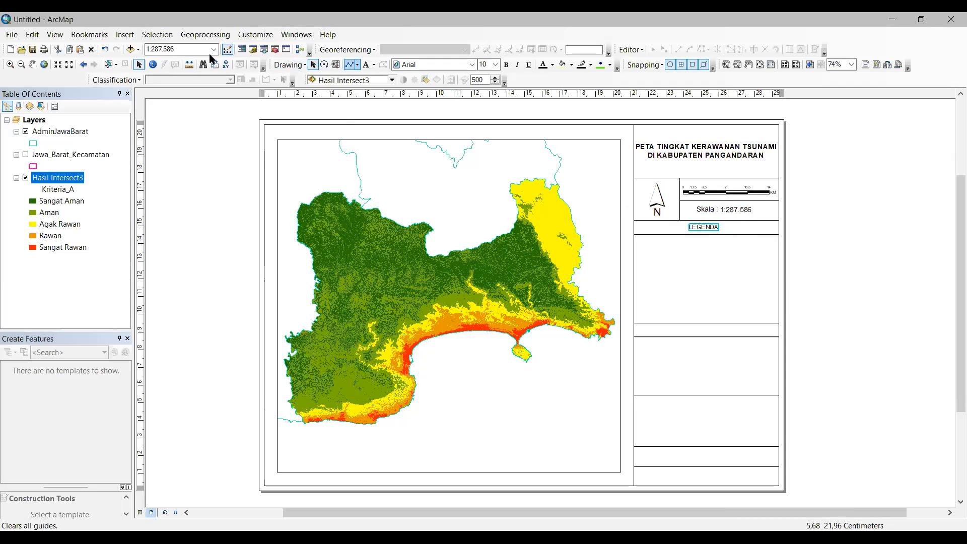
# Step: Make the LEGENDA heading bold and shift it slightly right into place
pyautogui.click(507, 64)
pyautogui.click(709, 228)
pyautogui.click(710, 230)
pyautogui.moveTo(709, 229); pyautogui.dragTo(716, 228)
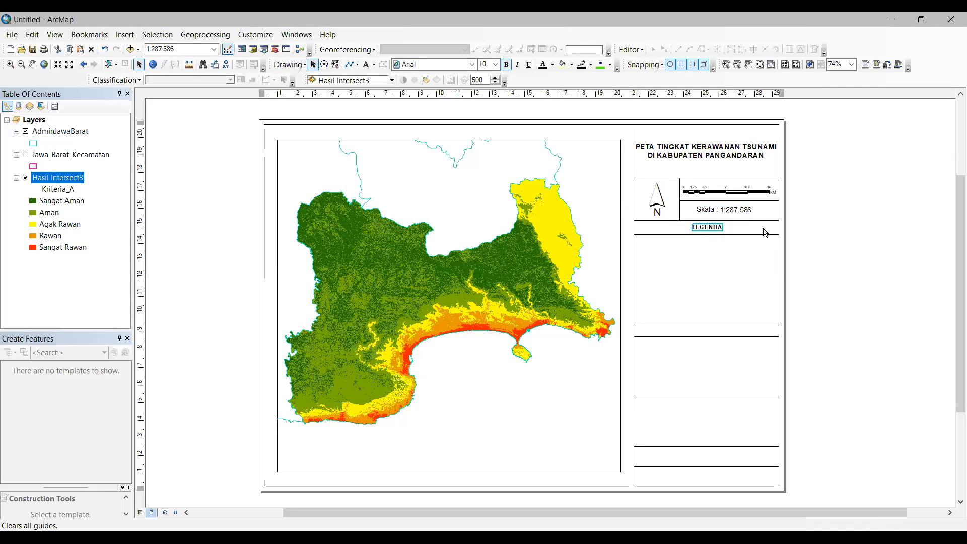
pyautogui.click(747, 238)
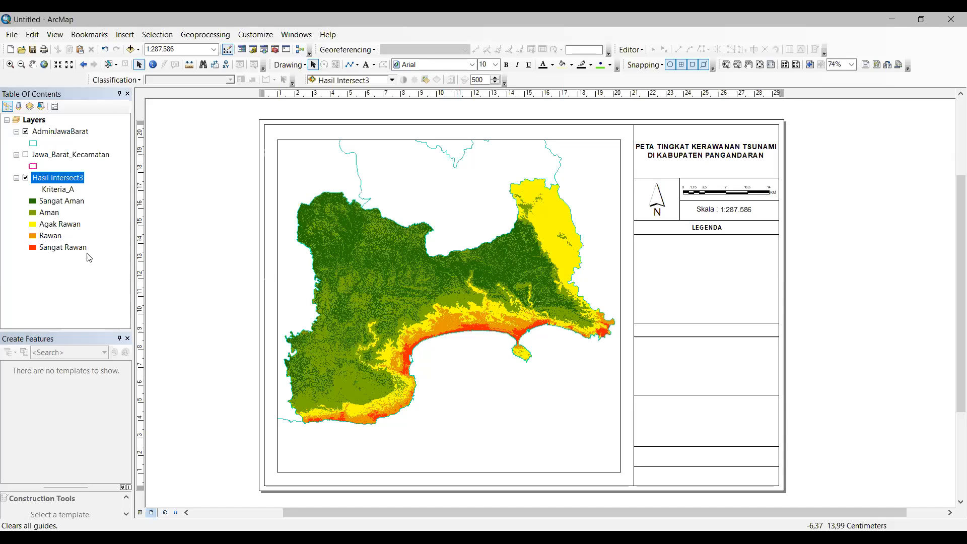
pyautogui.click(130, 40)
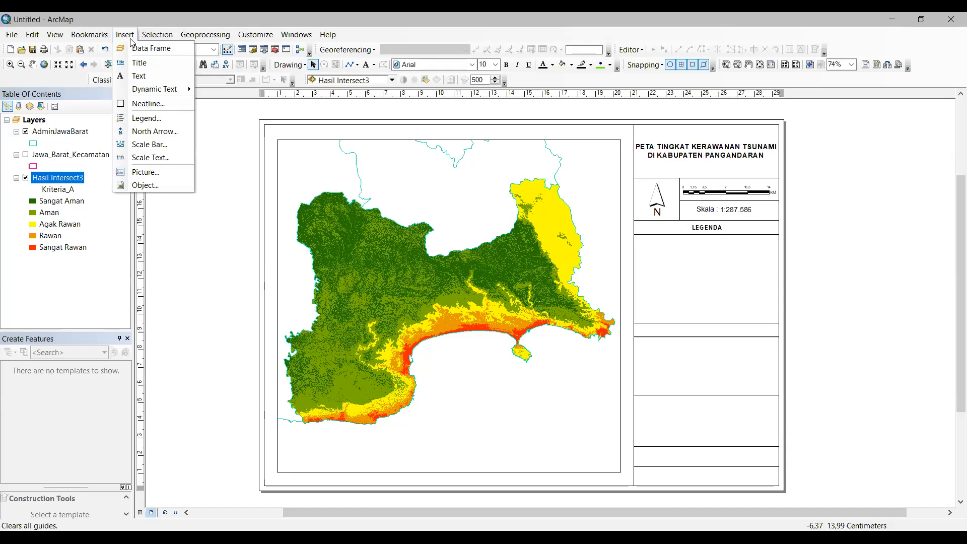
pyautogui.click(145, 120)
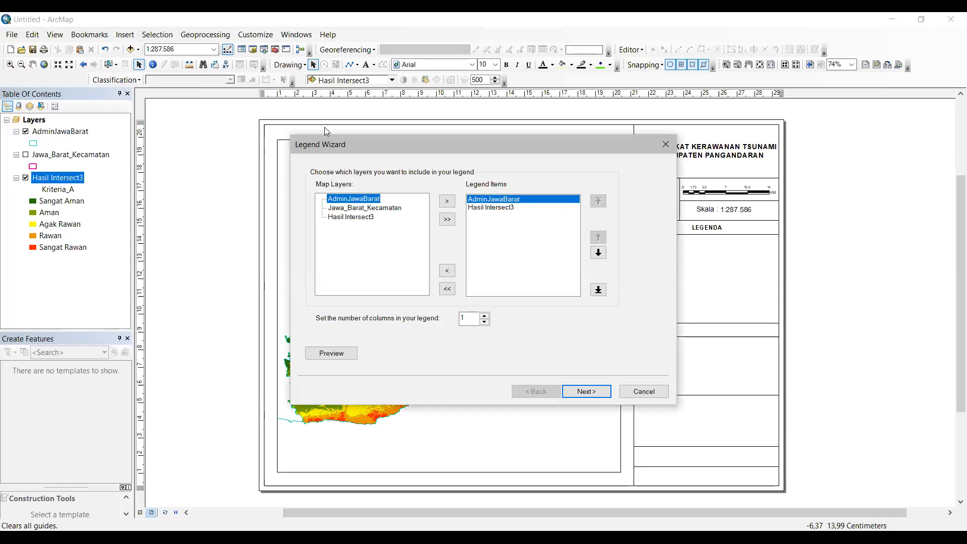
pyautogui.moveTo(424, 148); pyautogui.dragTo(343, 130)
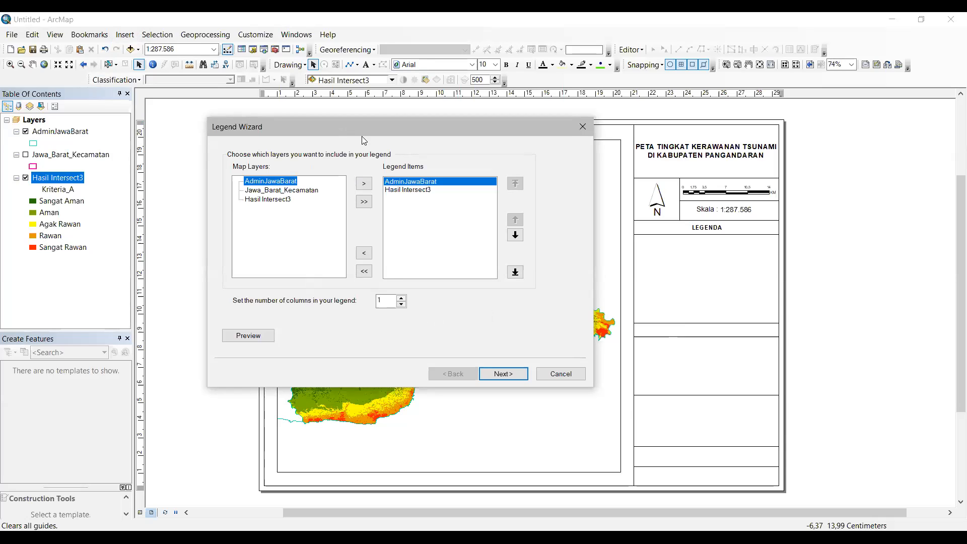
pyautogui.press('Escape')
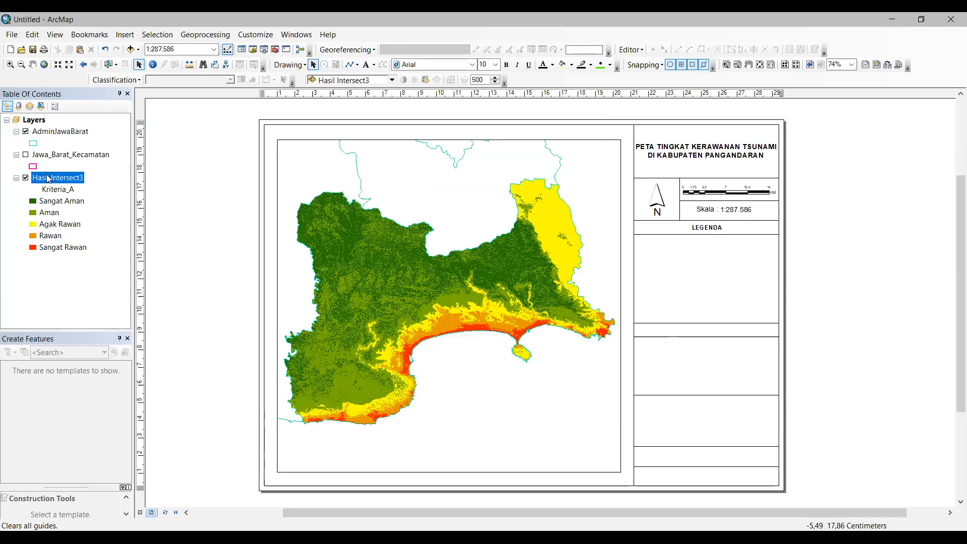
pyautogui.rightClick(48, 177)
pyautogui.click(87, 421)
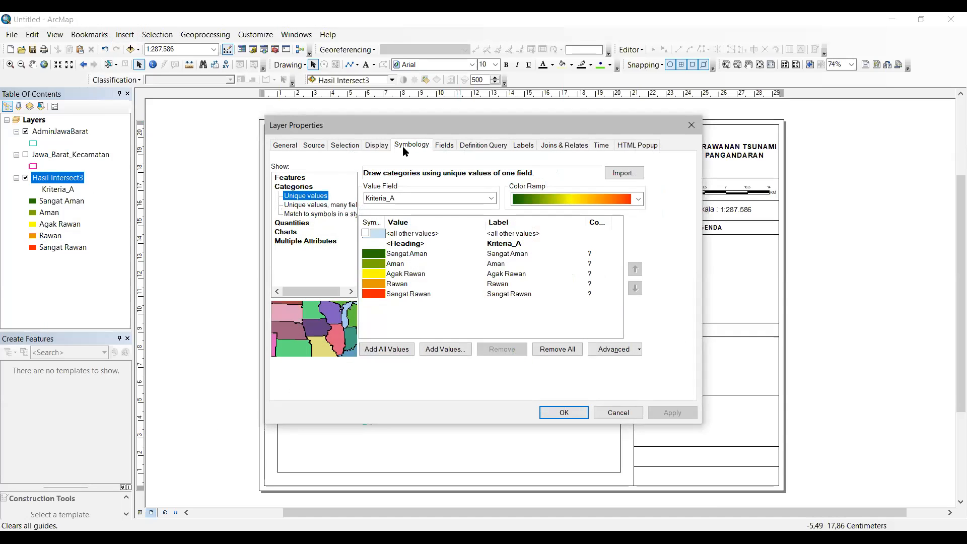
pyautogui.click(276, 188)
pyautogui.click(313, 198)
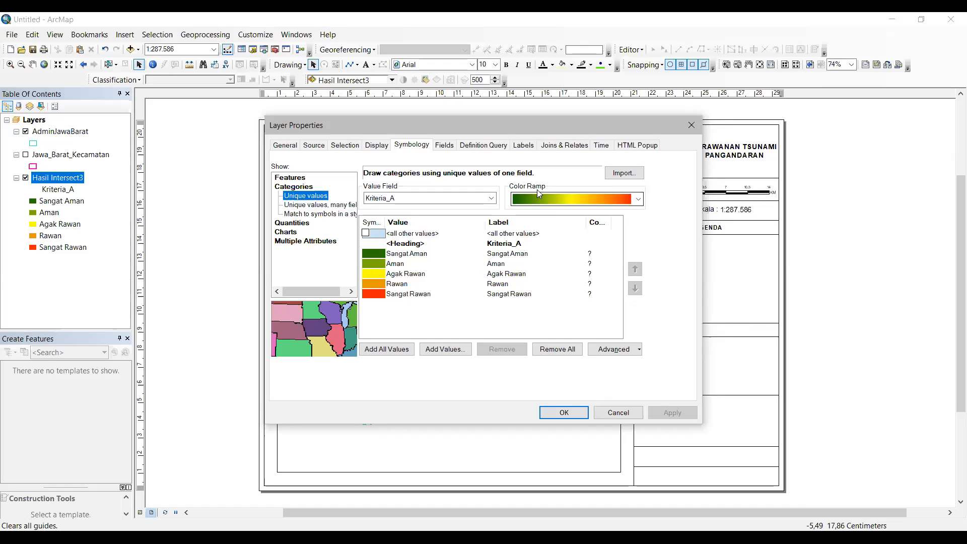
pyautogui.click(638, 200)
pyautogui.click(625, 203)
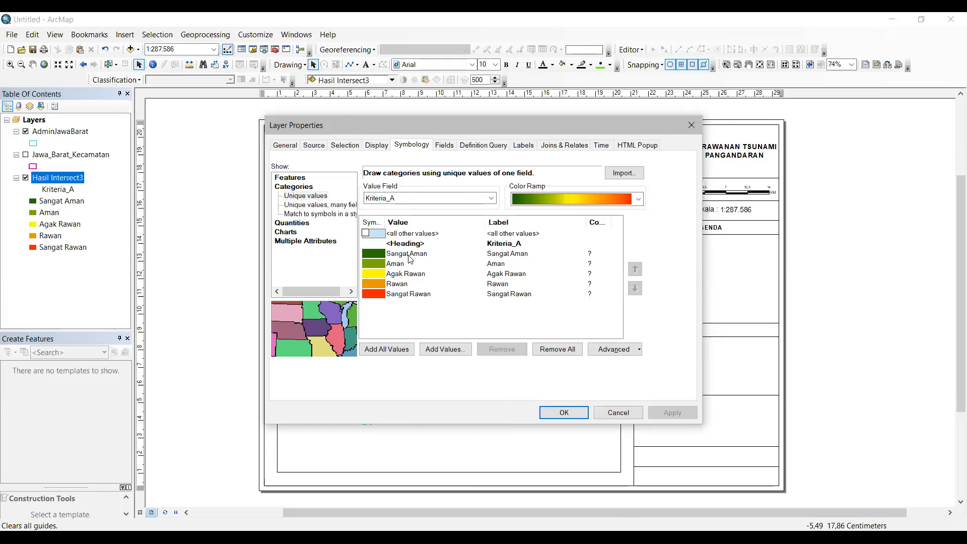
pyautogui.click(411, 275)
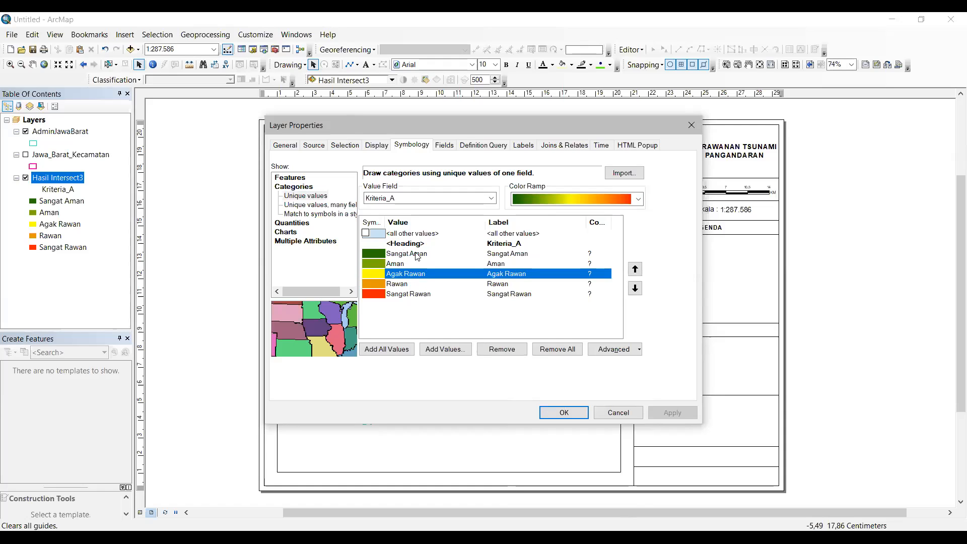
pyautogui.click(416, 255)
pyautogui.click(417, 264)
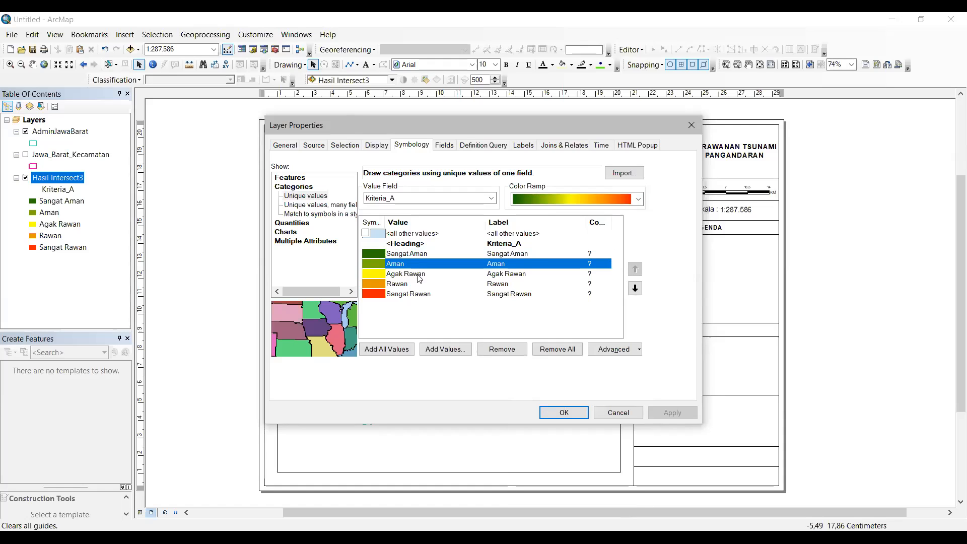
pyautogui.click(418, 274)
pyautogui.click(420, 286)
pyautogui.click(421, 295)
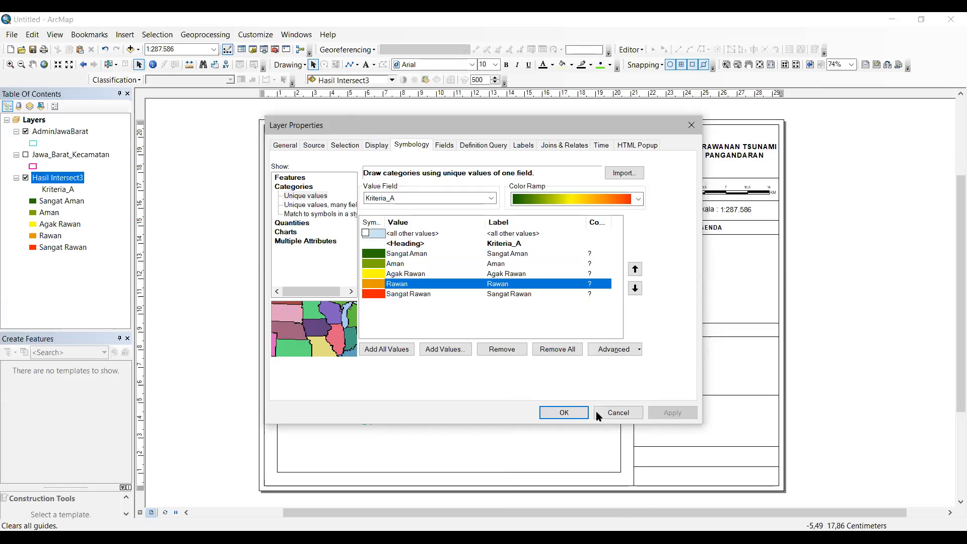
pyautogui.press('Return')
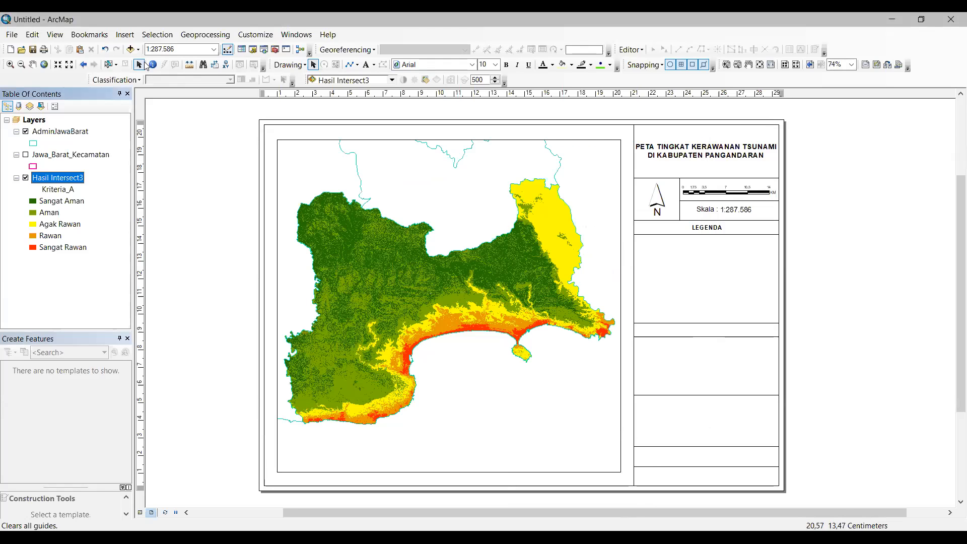
# Step: Start the Legend Wizard and remove AdminJawaBarat, leaving only Hasil Intersect3
pyautogui.click(125, 34)
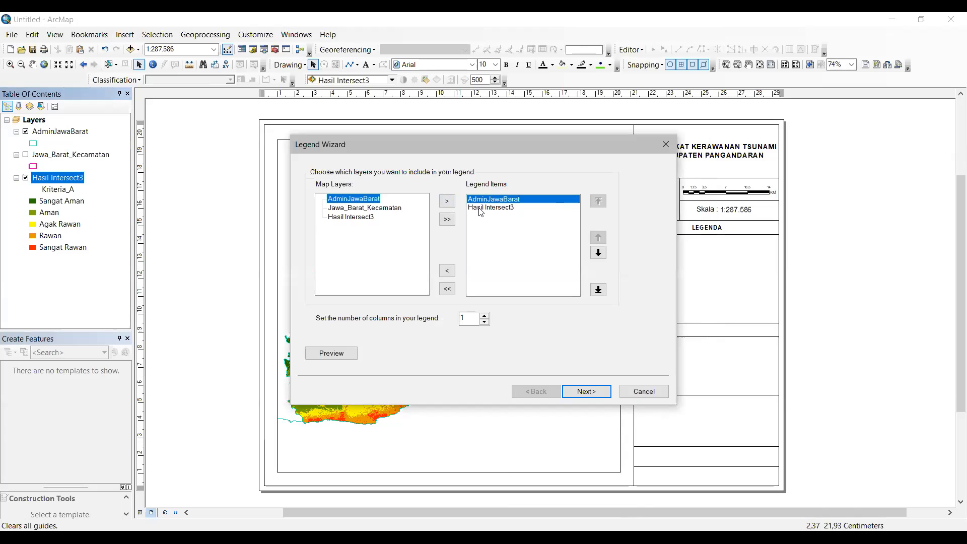
pyautogui.moveTo(497, 141); pyautogui.dragTo(392, 111)
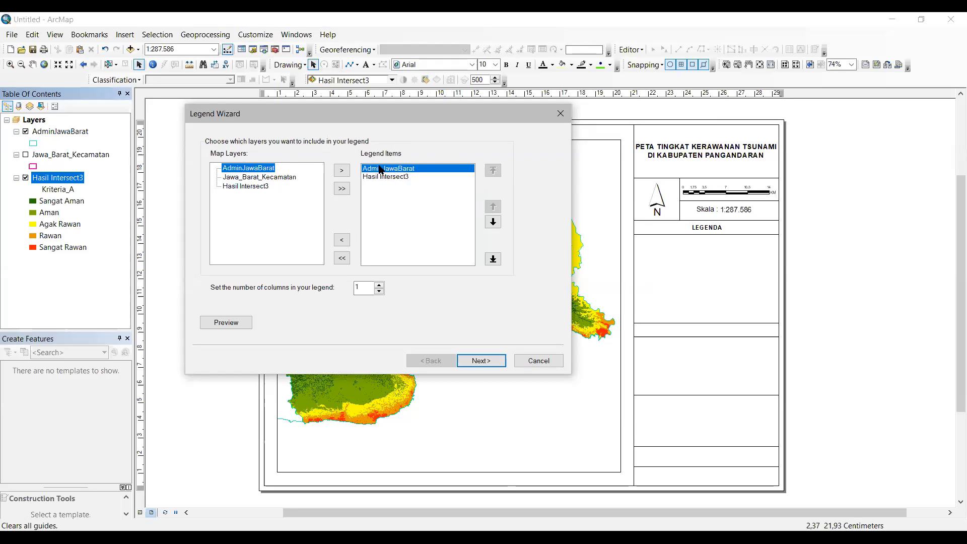
pyautogui.click(342, 240)
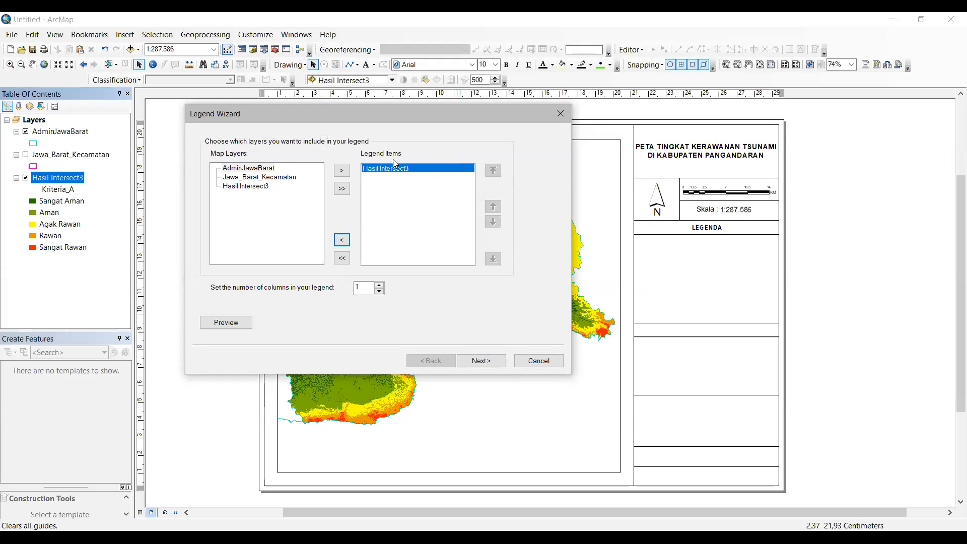
pyautogui.moveTo(418, 114); pyautogui.dragTo(477, 119)
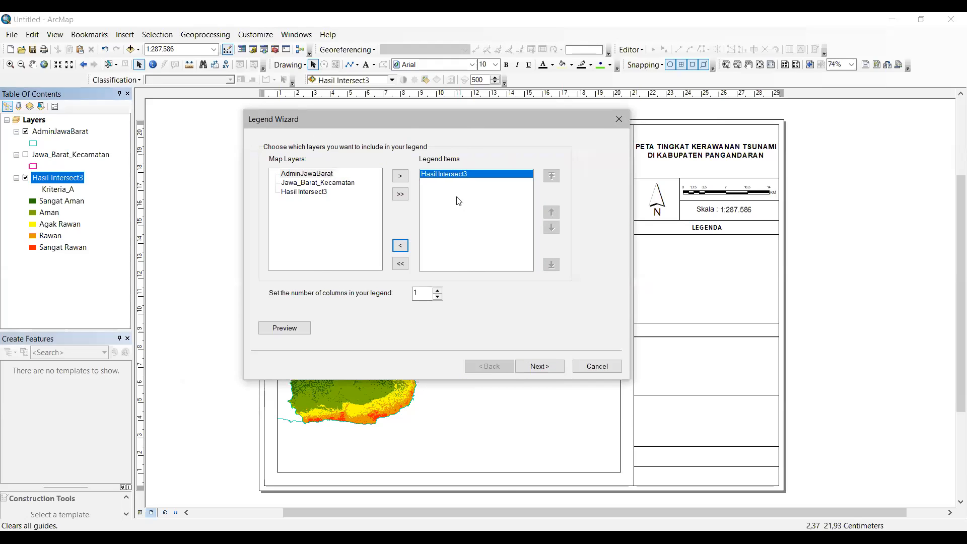
pyautogui.click(548, 366)
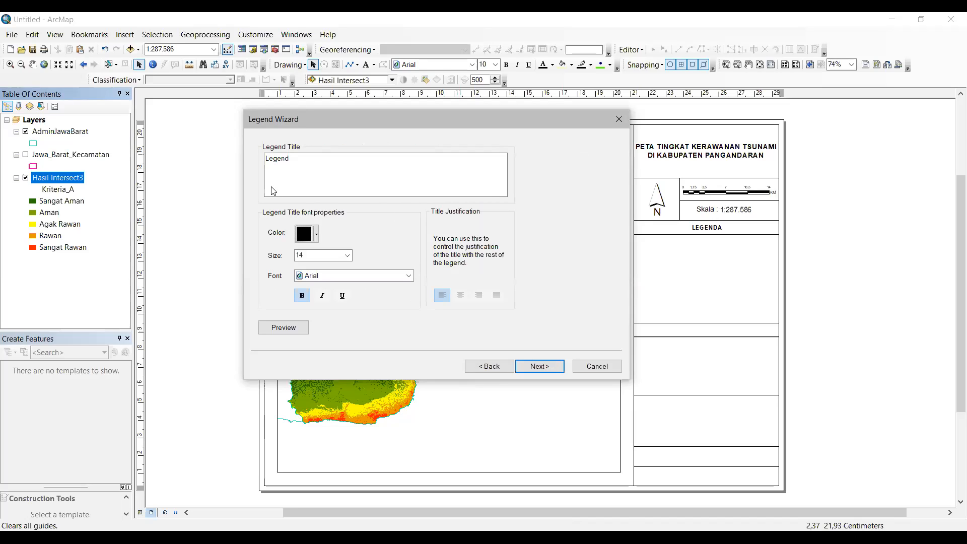
# Step: Retitle the legend, finish the wizard, and drag the Hasil Intersect3 legend into the LEGENDA box
pyautogui.moveTo(289, 161); pyautogui.dragTo(234, 161)
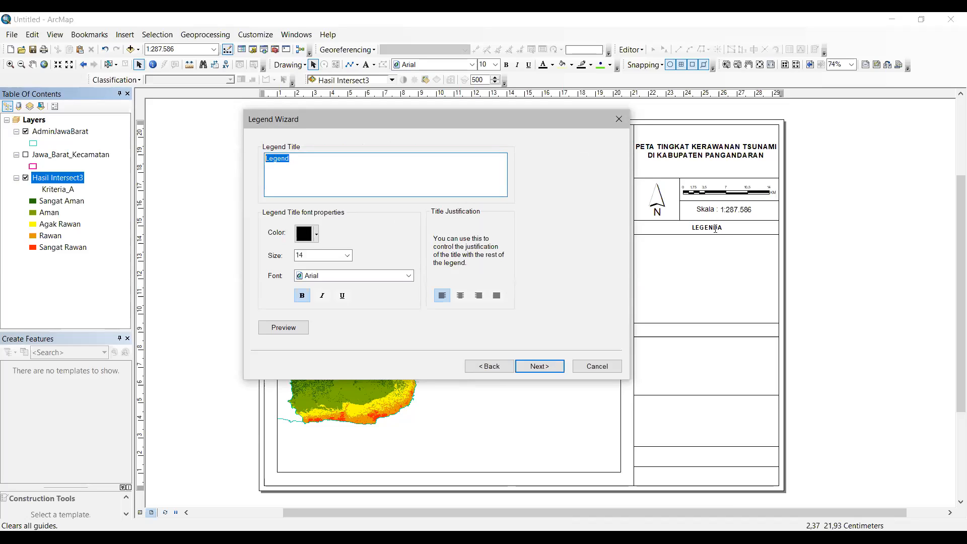
pyautogui.press('BackSpace')
pyautogui.write('Legend')
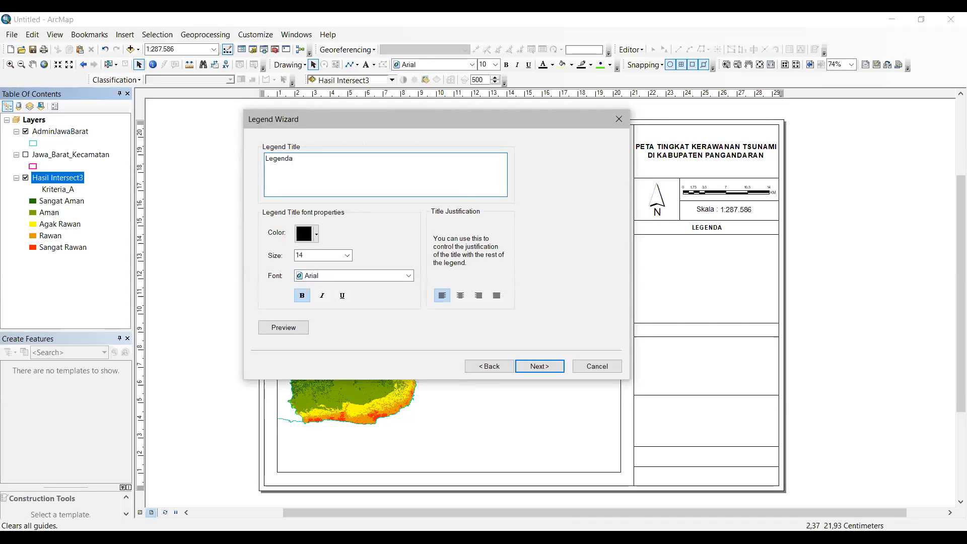
pyautogui.press('BackSpace')
pyautogui.press('BackSpace')
pyautogui.press('BackSpace')
pyautogui.press('BackSpace')
pyautogui.click(549, 370)
pyautogui.click(549, 371)
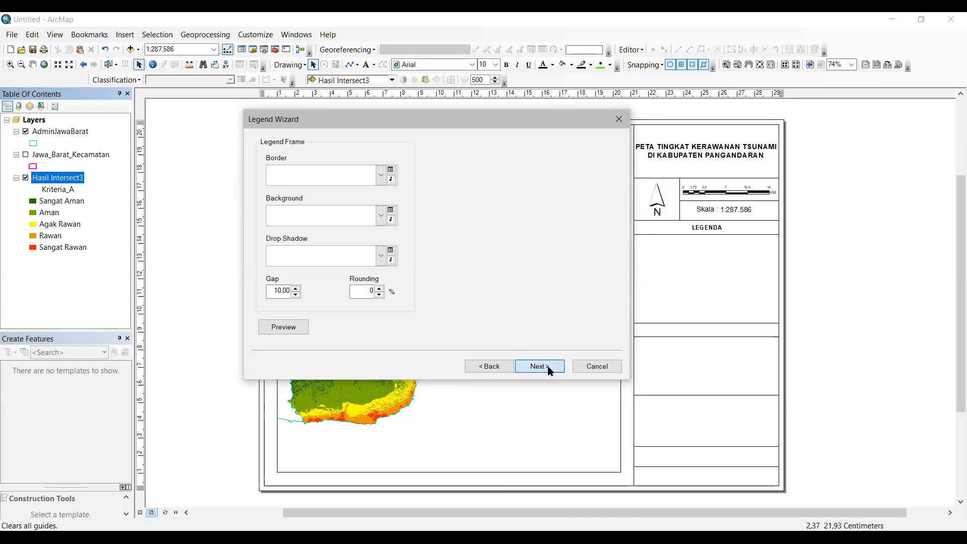
pyautogui.click(549, 370)
pyautogui.click(549, 370)
pyautogui.moveTo(489, 332); pyautogui.dragTo(678, 297)
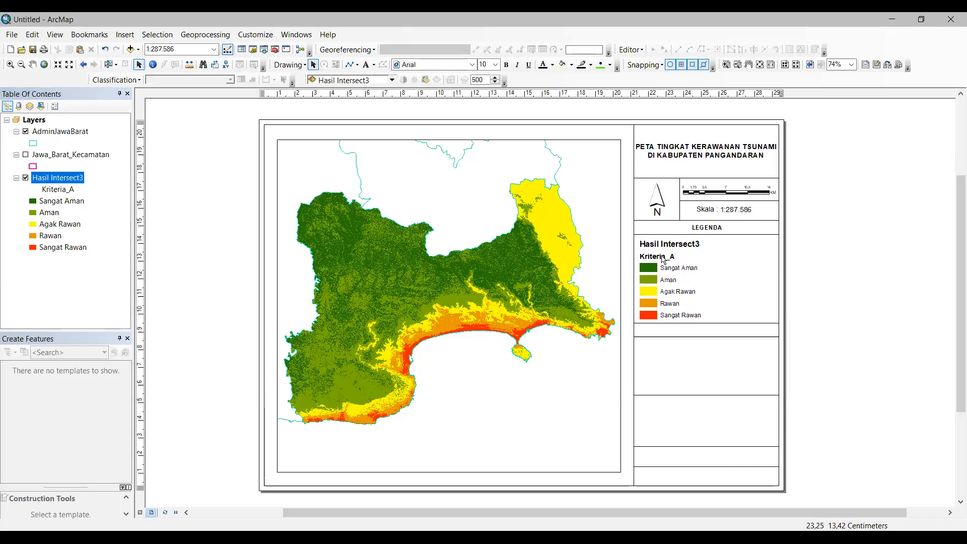
pyautogui.click(673, 287)
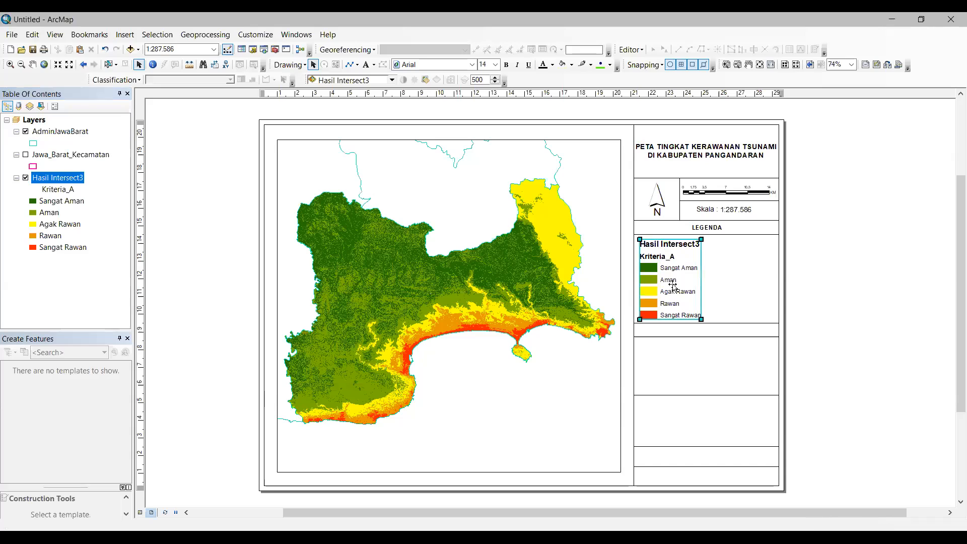
pyautogui.rightClick(673, 286)
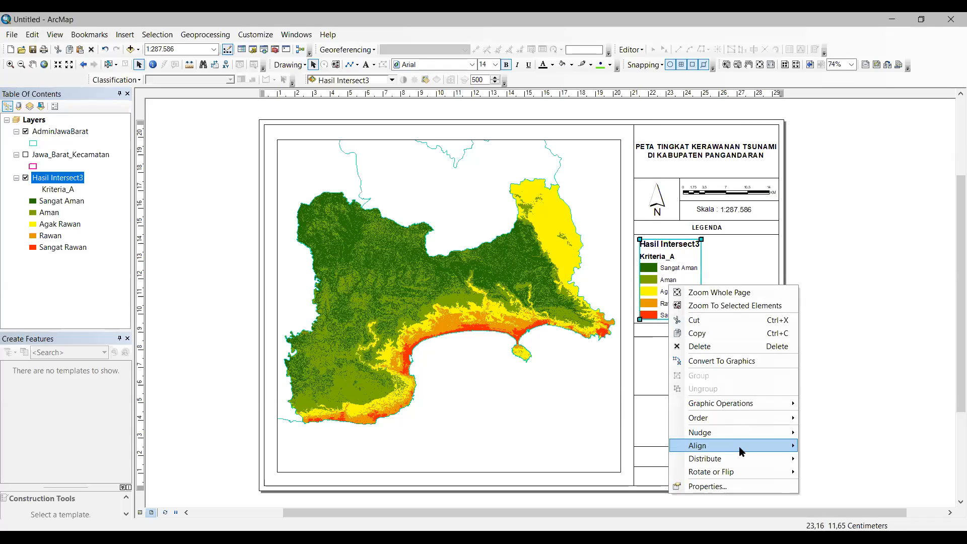
pyautogui.click(739, 485)
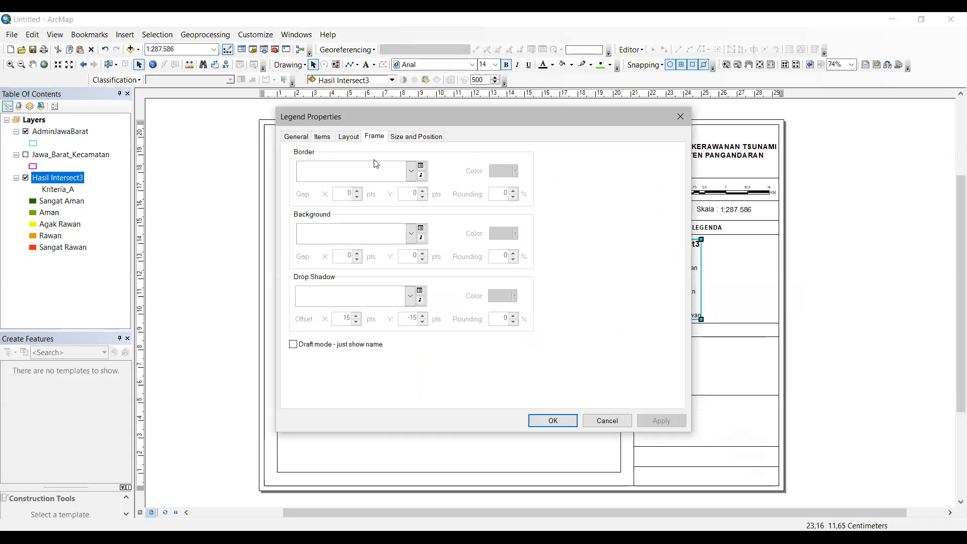
pyautogui.click(324, 137)
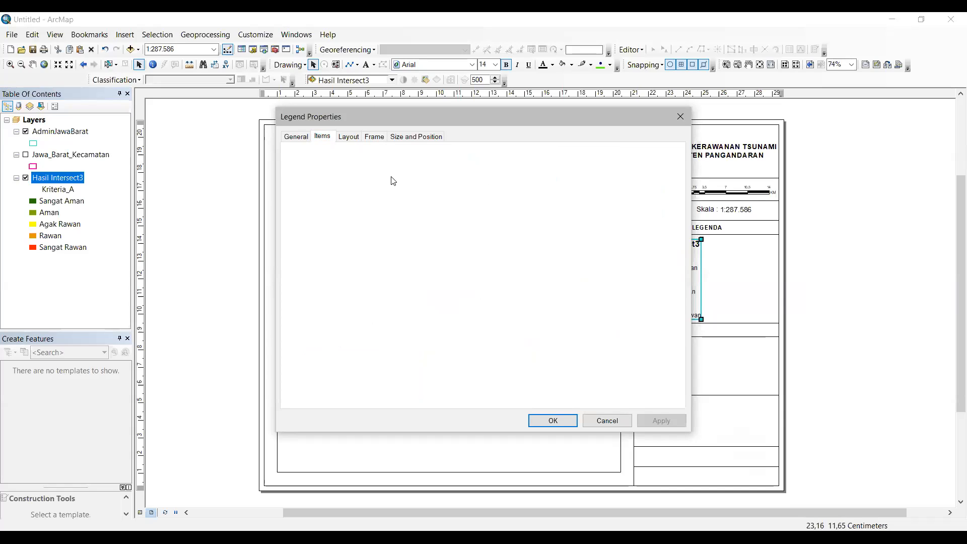
pyautogui.click(333, 394)
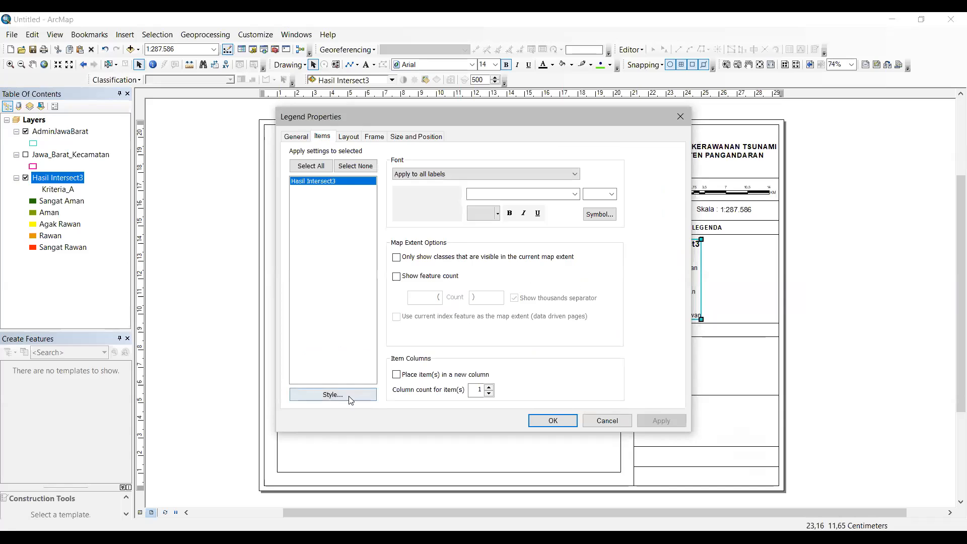
pyautogui.moveTo(484, 191)
pyautogui.mouseDown()
pyautogui.moveTo(504, 373)
pyautogui.moveTo(502, 194)
pyautogui.mouseUp()
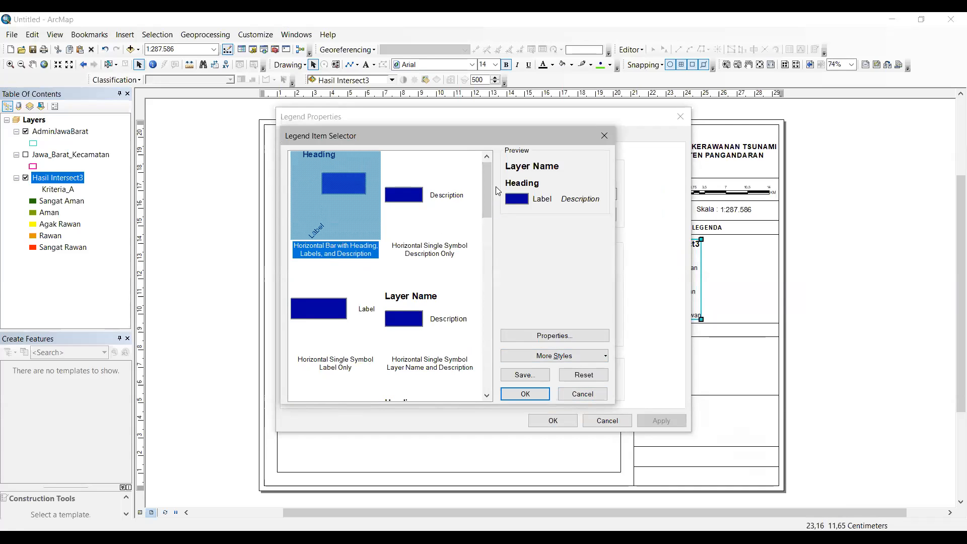
pyautogui.click(604, 137)
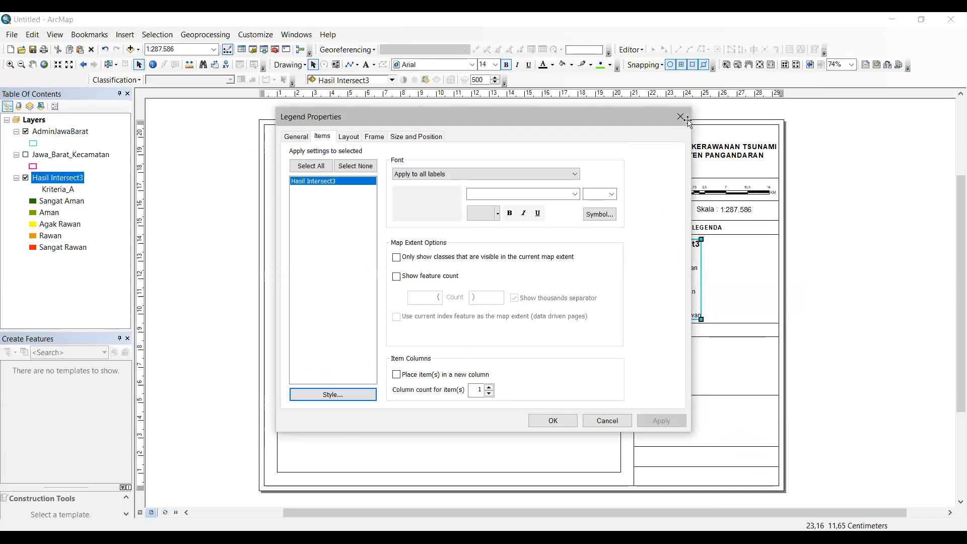
pyautogui.click(681, 117)
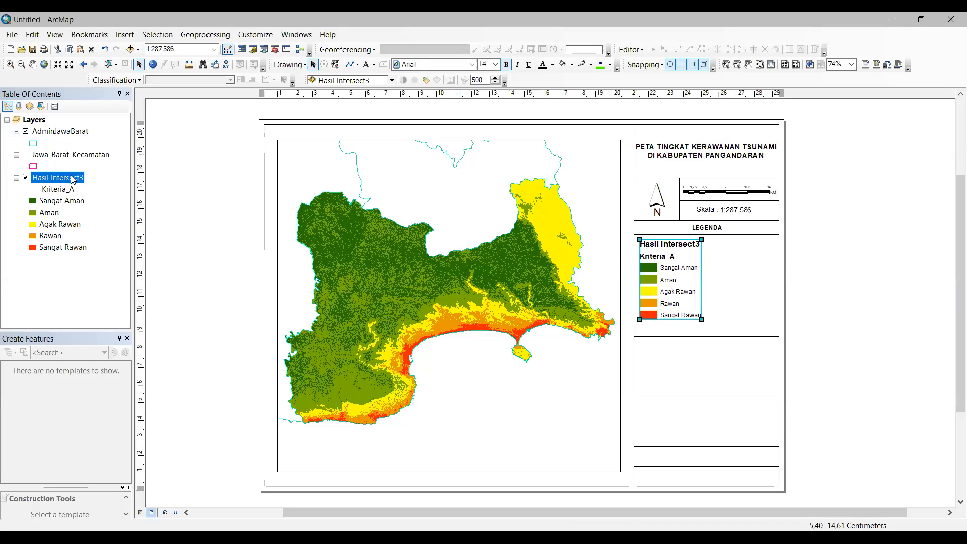
# Step: Rename the Hasil Intersect3 layer to Tingkat Kerawanan in its General layer properties
pyautogui.click(70, 179)
pyautogui.doubleClick(70, 179)
pyautogui.click(285, 145)
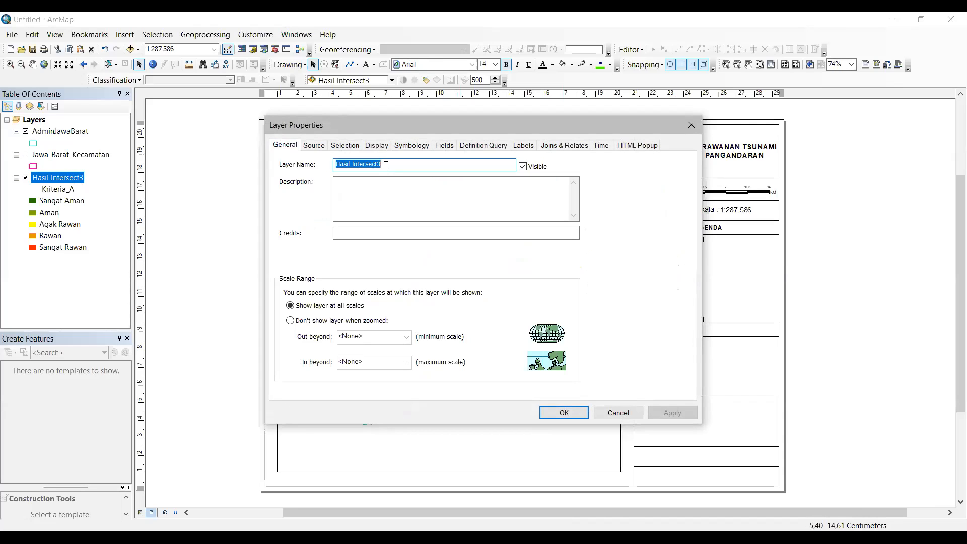
pyautogui.write('Tingkat Kerawanan')
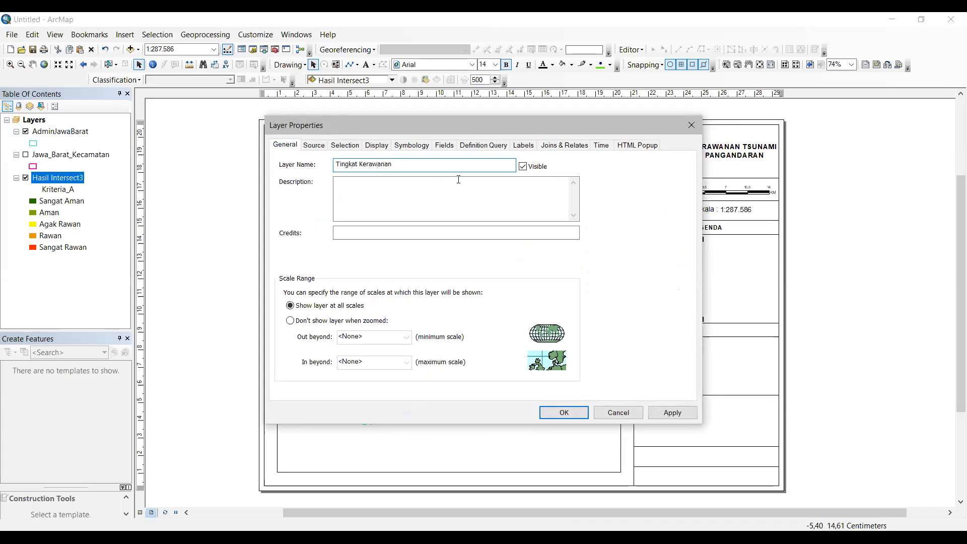
pyautogui.click(579, 413)
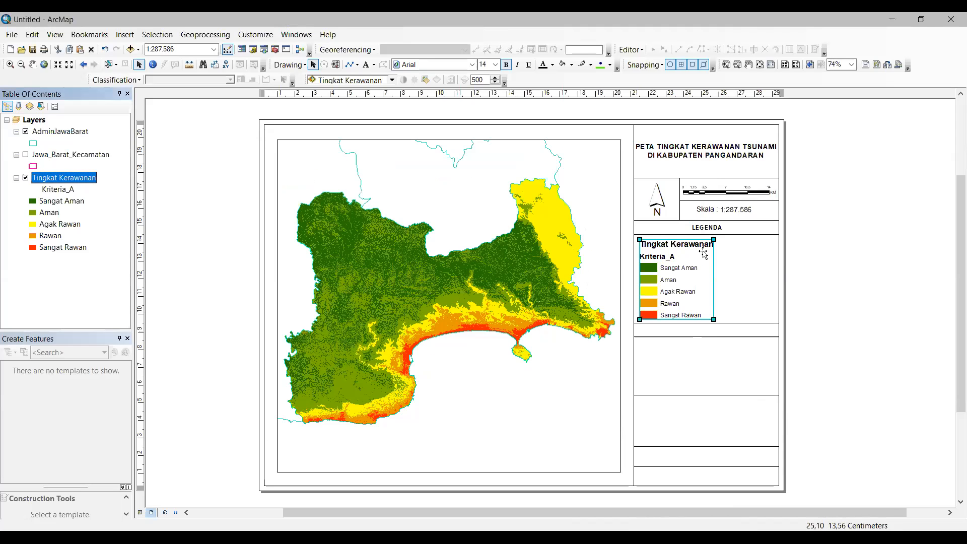
pyautogui.rightClick(703, 275)
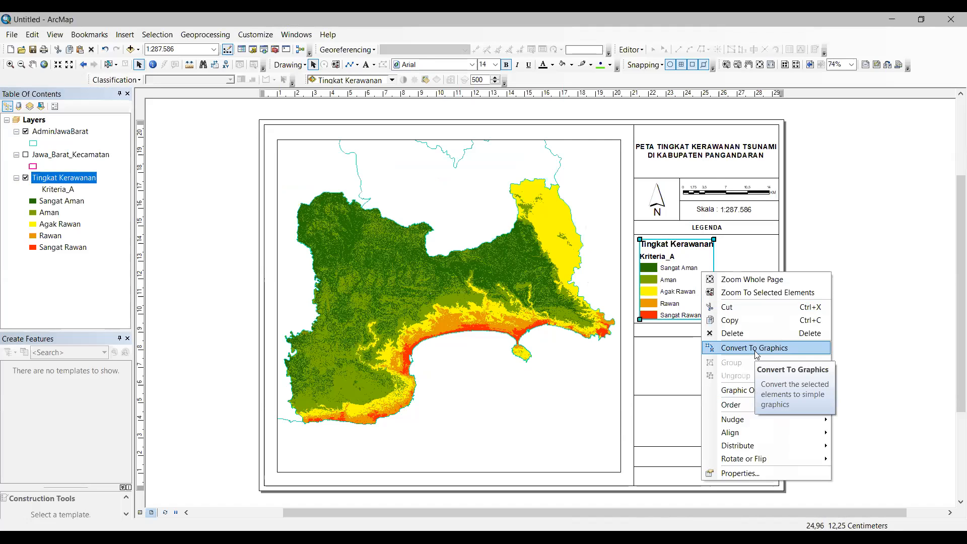
pyautogui.click(802, 223)
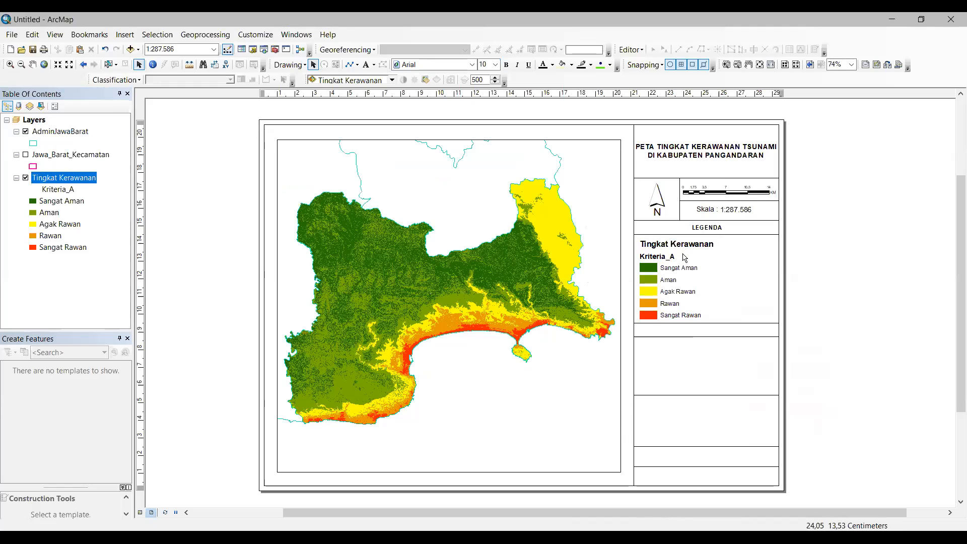
pyautogui.click(711, 212)
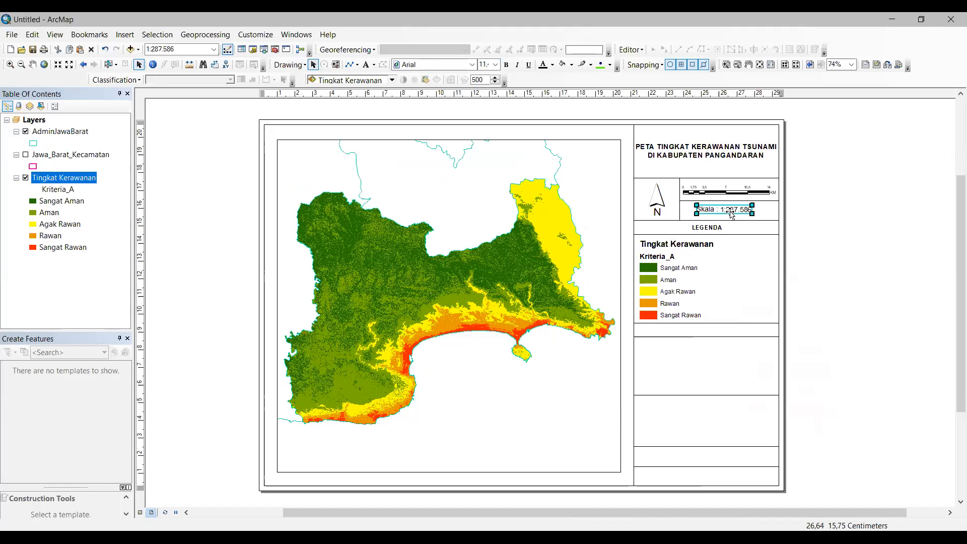
pyautogui.click(688, 281)
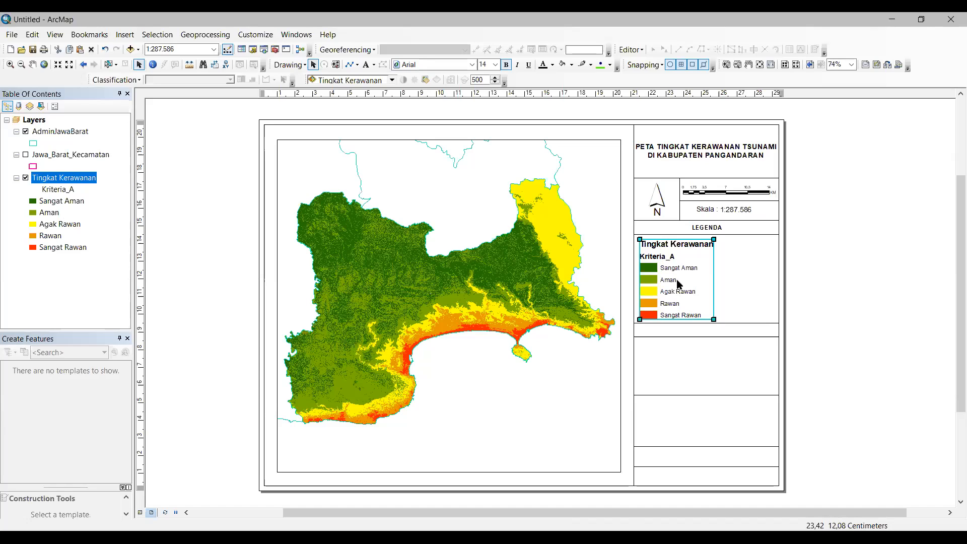
# Step: Set the legend items to the Horizontal Single Symbol Layer Name and Label style
pyautogui.rightClick(674, 278)
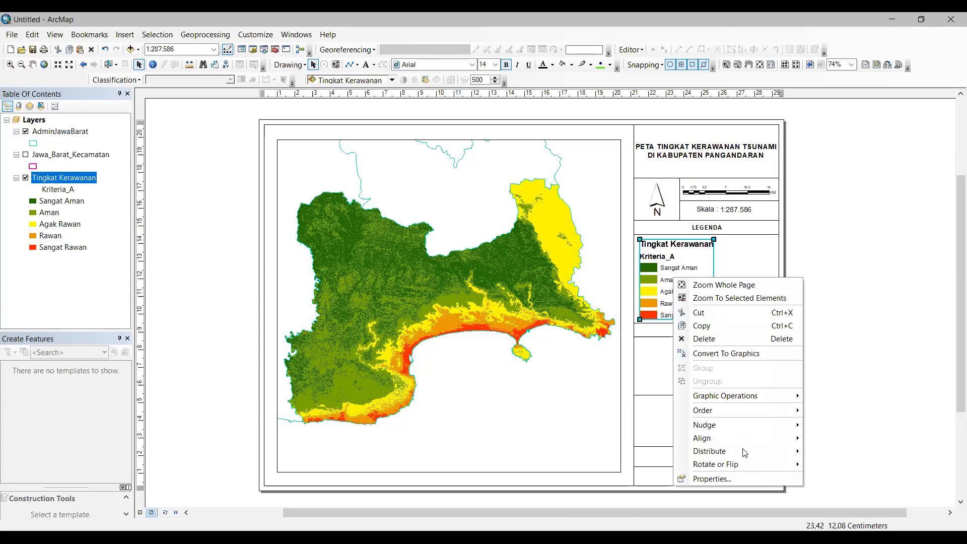
pyautogui.click(743, 479)
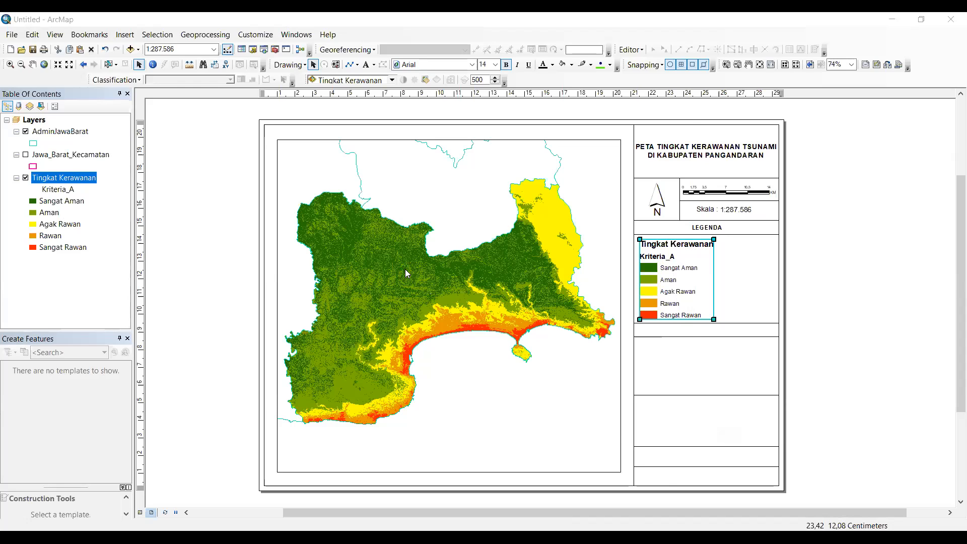
pyautogui.click(351, 395)
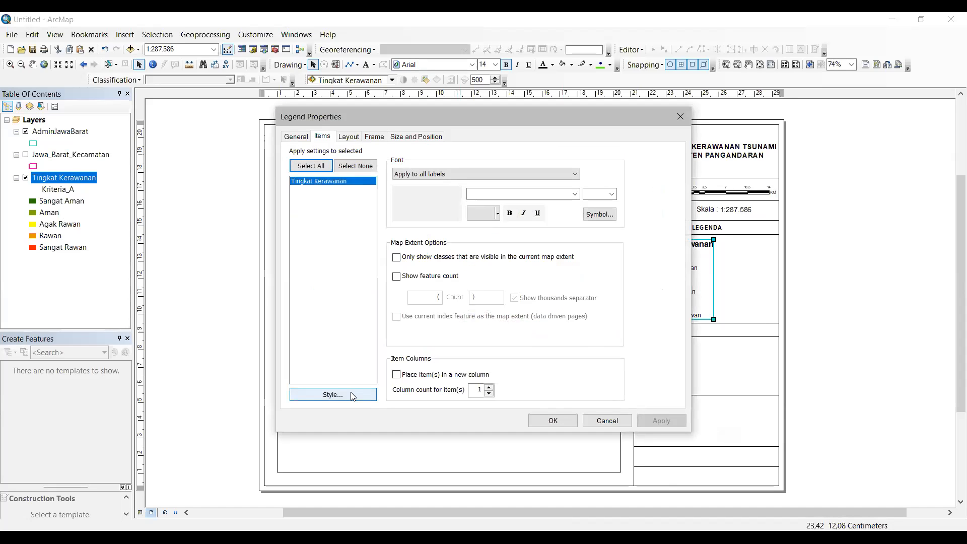
pyautogui.moveTo(484, 190); pyautogui.dragTo(488, 230)
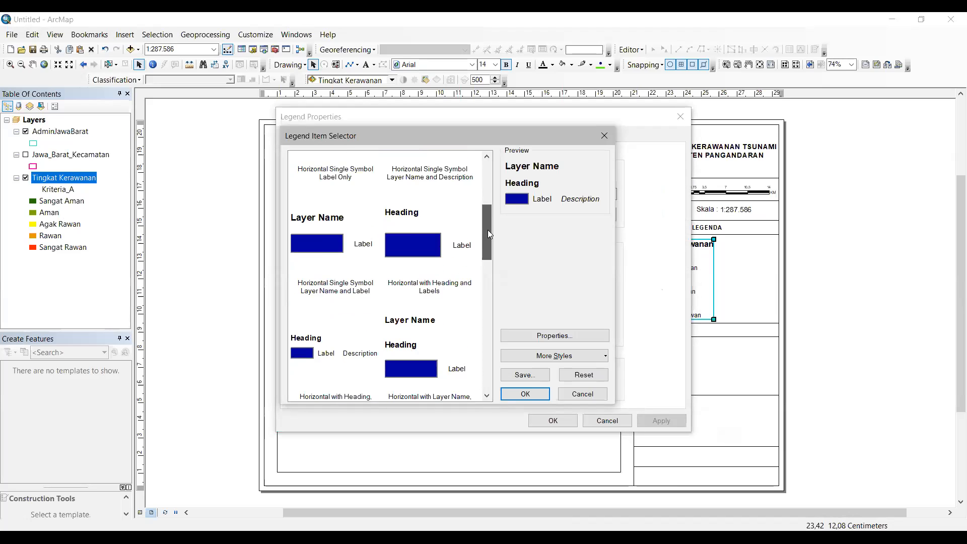
pyautogui.click(330, 246)
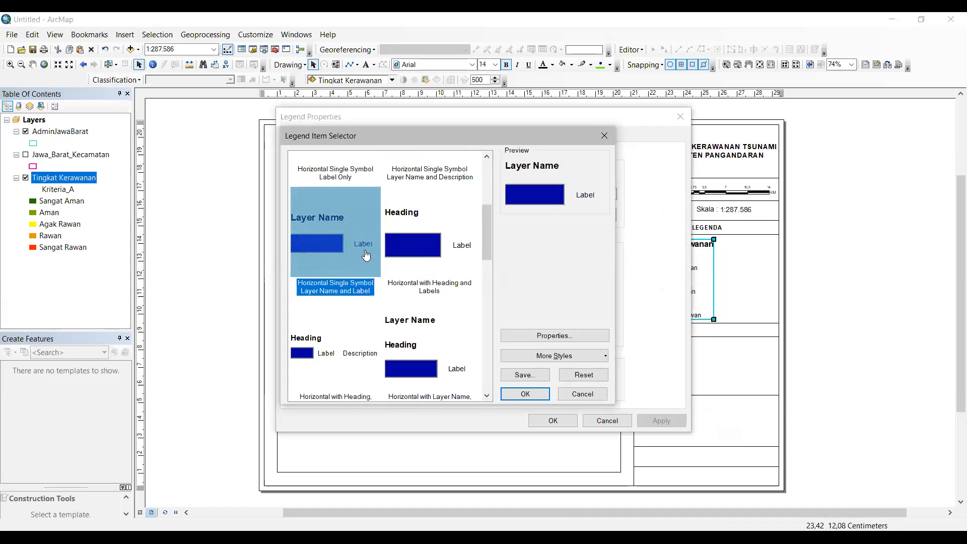
pyautogui.click(524, 395)
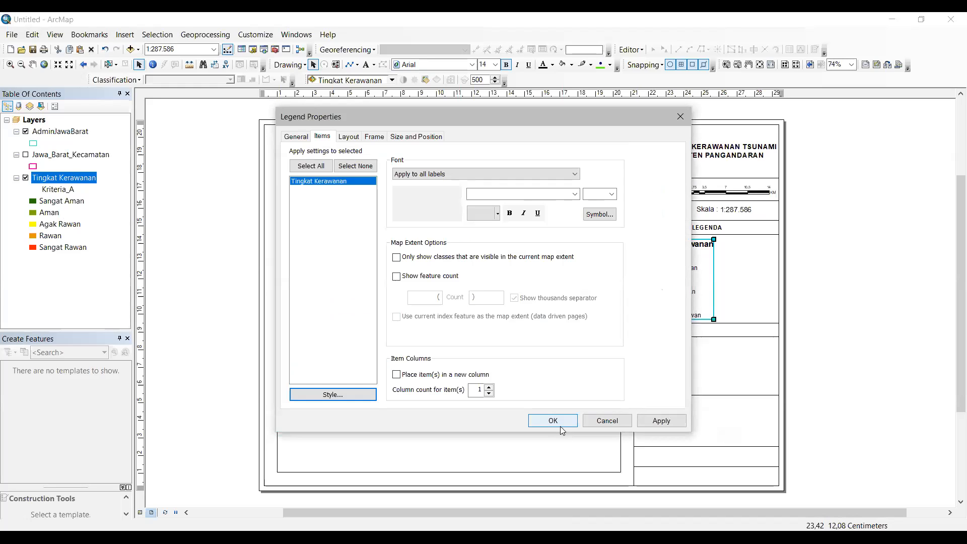
pyautogui.press('Return')
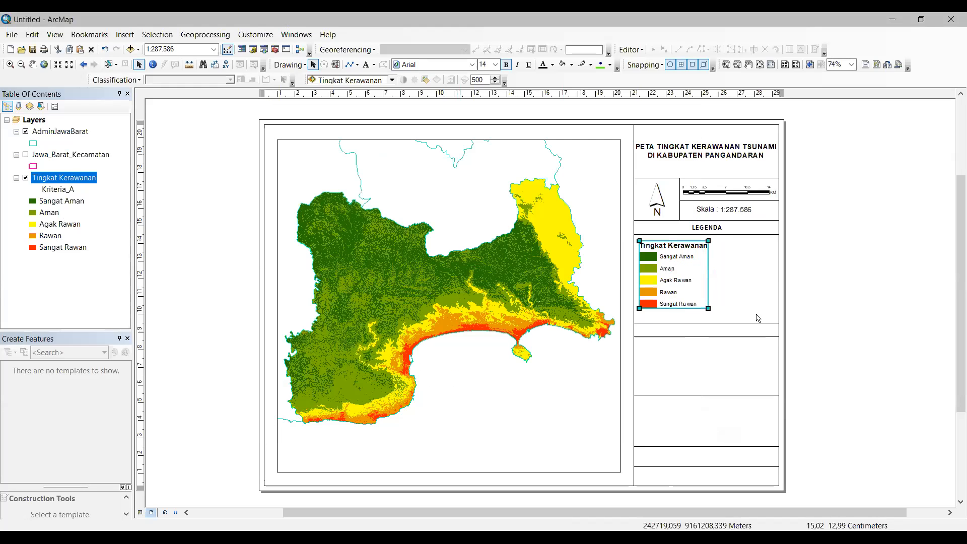
# Step: Enlarge the legend by its corner handle within the LEGENDA box
pyautogui.moveTo(709, 309); pyautogui.dragTo(714, 315)
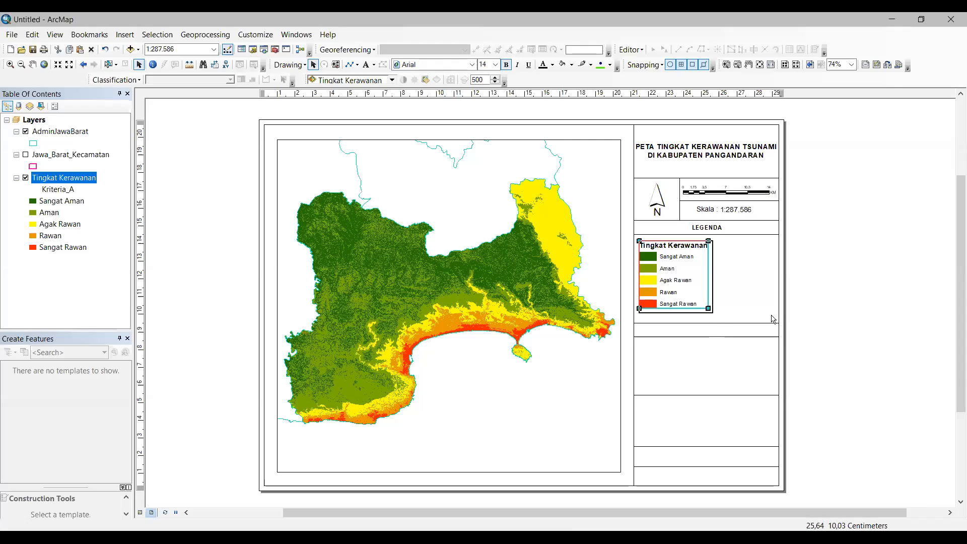
pyautogui.click(797, 301)
pyautogui.click(678, 304)
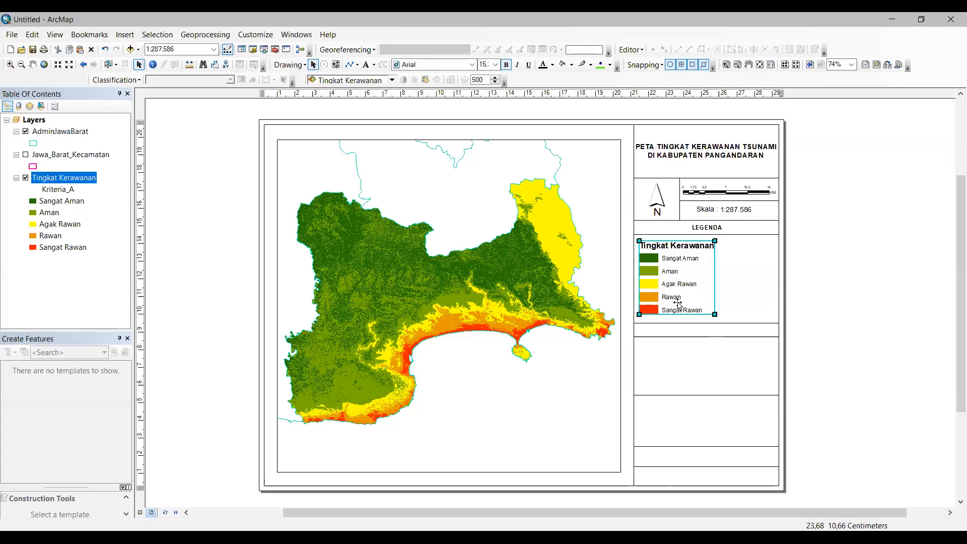
pyautogui.click(789, 308)
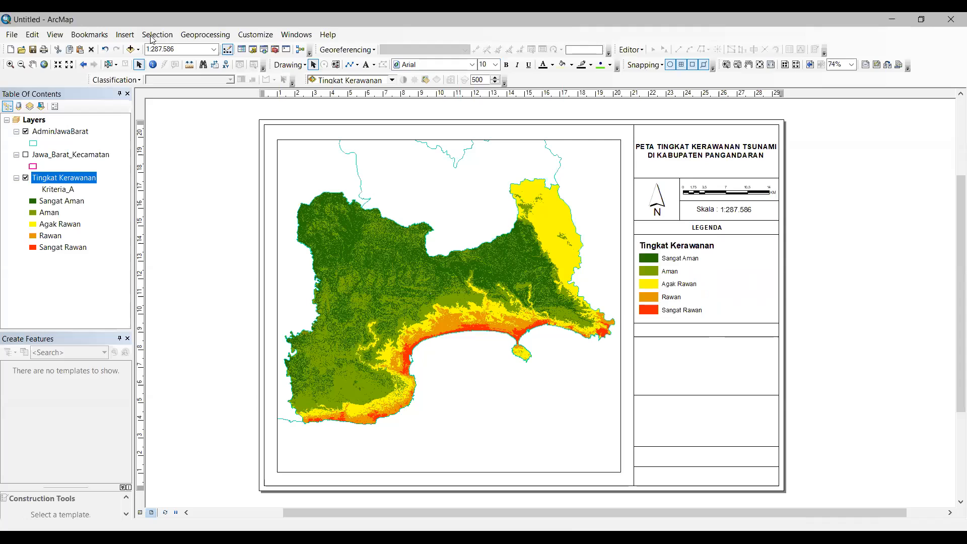
# Step: Insert a copy of the LEGENDA text and drag it into the empty row below the Tingkat Kerawanan legend
pyautogui.click(125, 34)
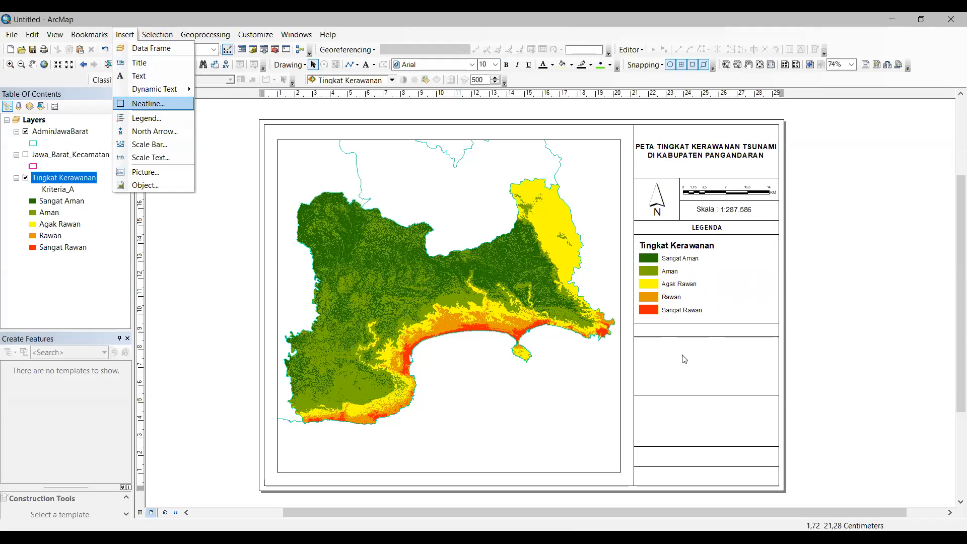
pyautogui.click(151, 76)
pyautogui.click(558, 313)
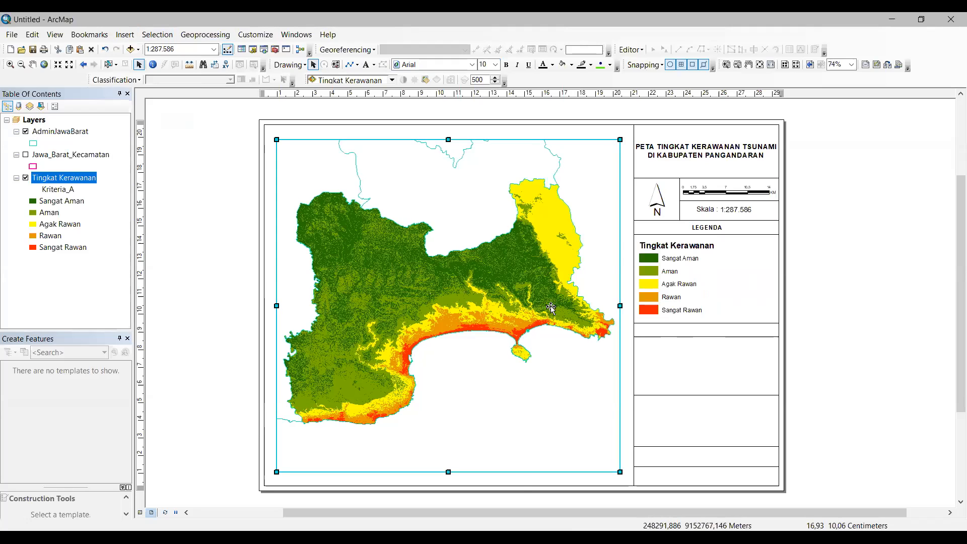
pyautogui.click(552, 310)
pyautogui.click(552, 309)
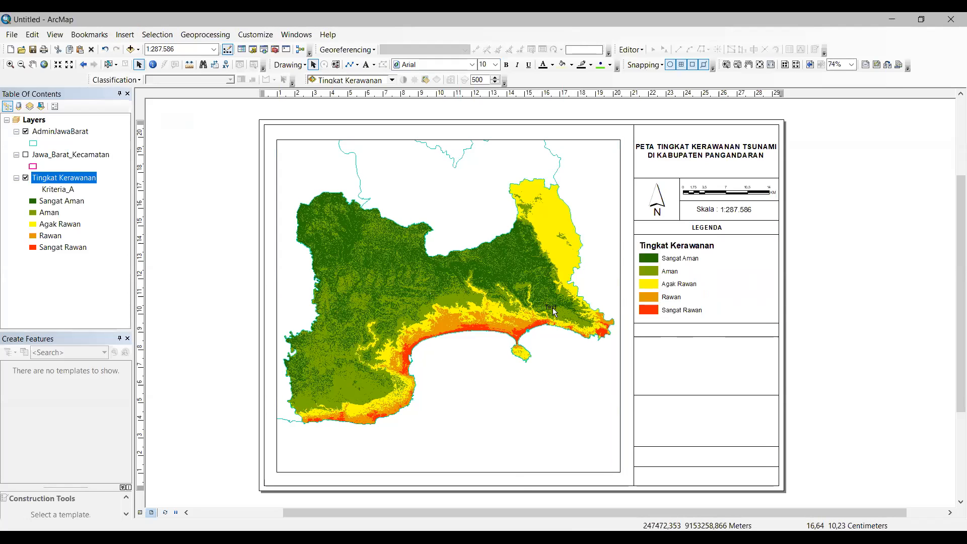
pyautogui.moveTo(552, 308); pyautogui.dragTo(709, 331)
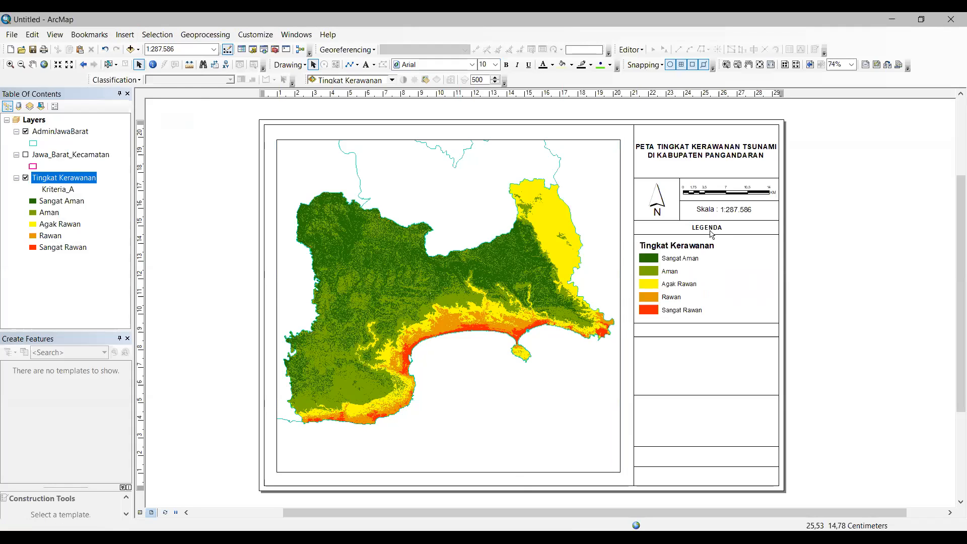
pyautogui.moveTo(717, 335); pyautogui.dragTo(711, 330)
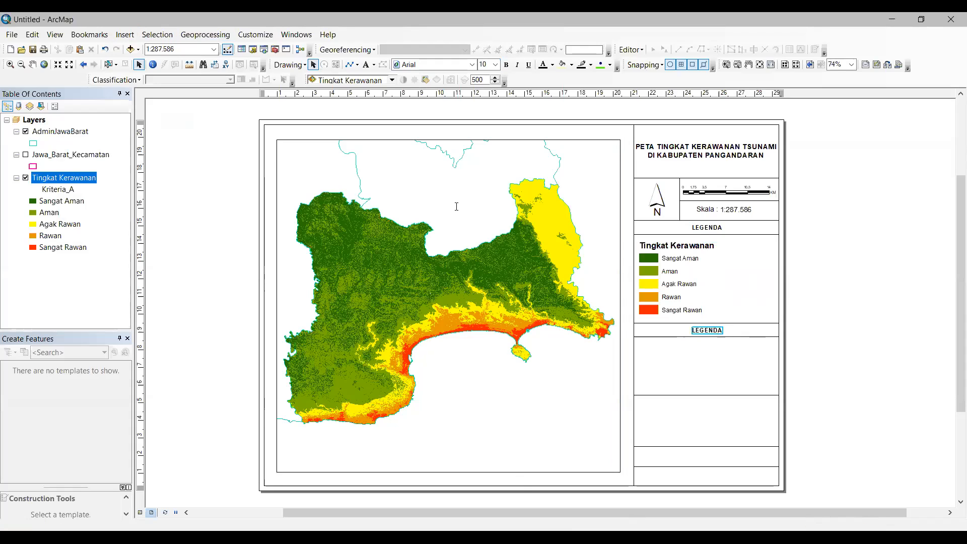
# Step: Change the label's text from LEGENDA to PETA INSET
pyautogui.press('Return')
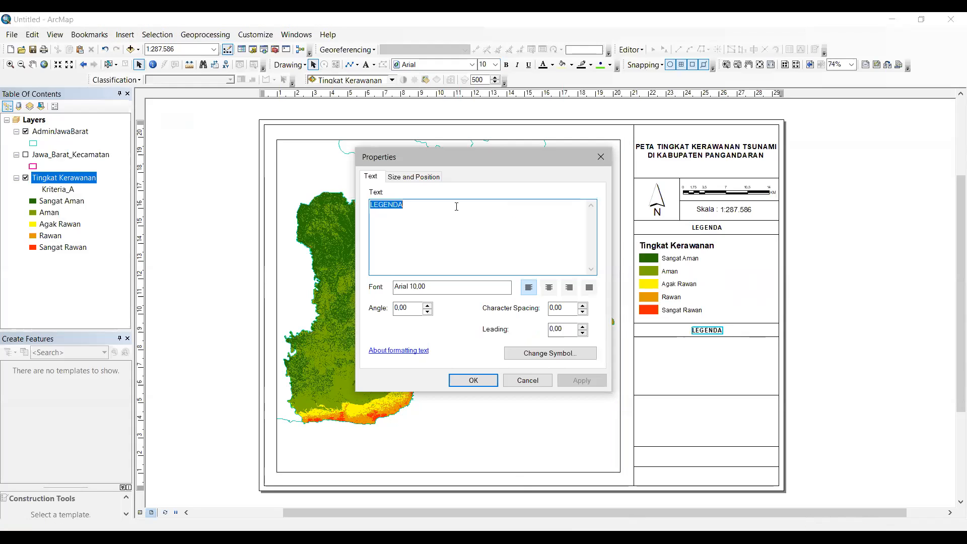
pyautogui.press('BackSpace')
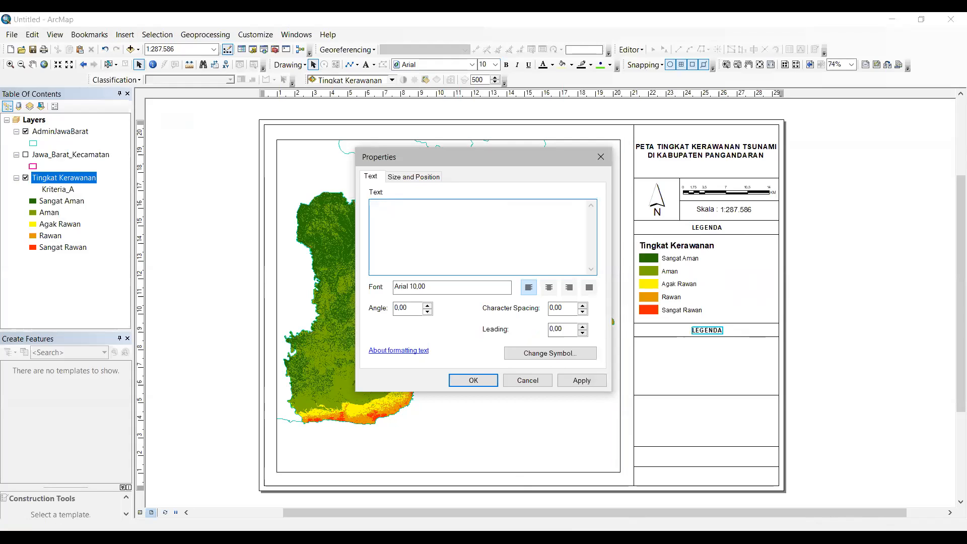
pyautogui.write('PETA INSET')
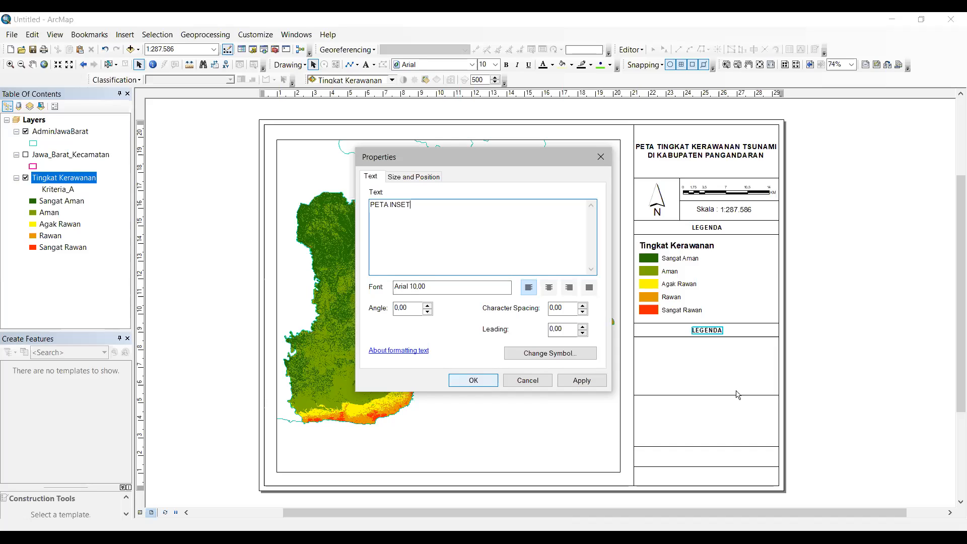
pyautogui.press('Return')
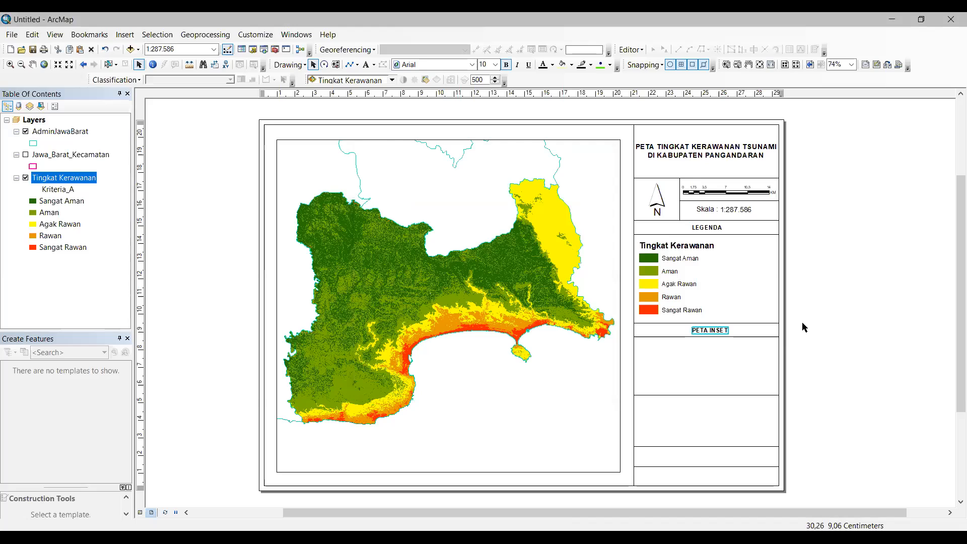
# Step: Centre the PETA INSET label in its row beneath the legend
pyautogui.click(776, 322)
pyautogui.click(714, 327)
pyautogui.press('Left')
pyautogui.moveTo(717, 329); pyautogui.dragTo(714, 328)
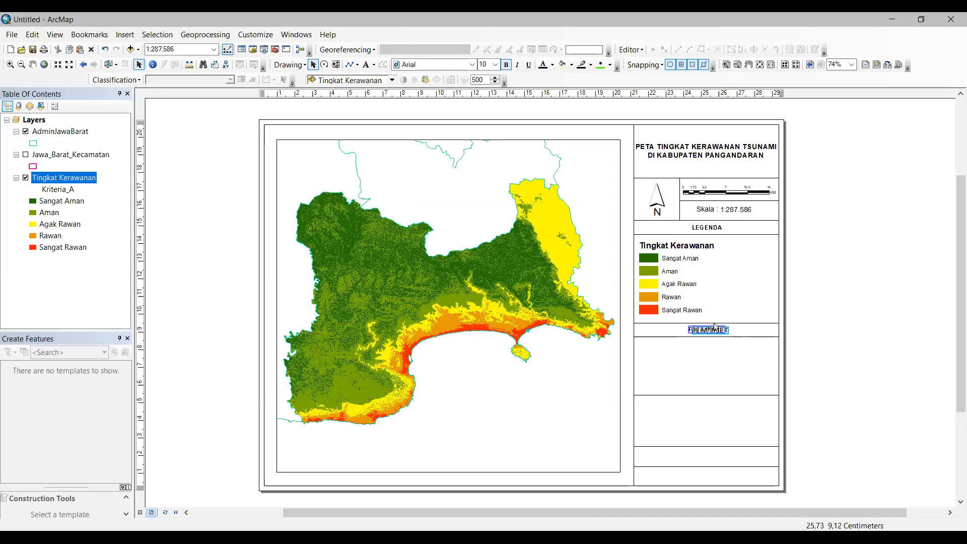
pyautogui.moveTo(714, 326); pyautogui.dragTo(714, 326)
pyautogui.click(793, 310)
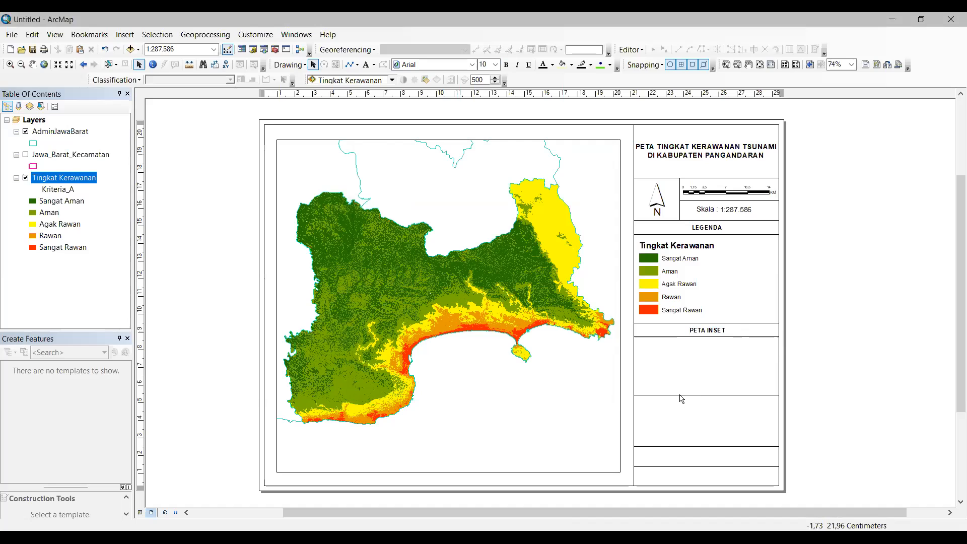
# Step: Position the New Data Frame to fill the box beneath the PETA INSET heading
pyautogui.moveTo(558, 305); pyautogui.dragTo(684, 402)
pyautogui.moveTo(614, 450); pyautogui.dragTo(640, 389)
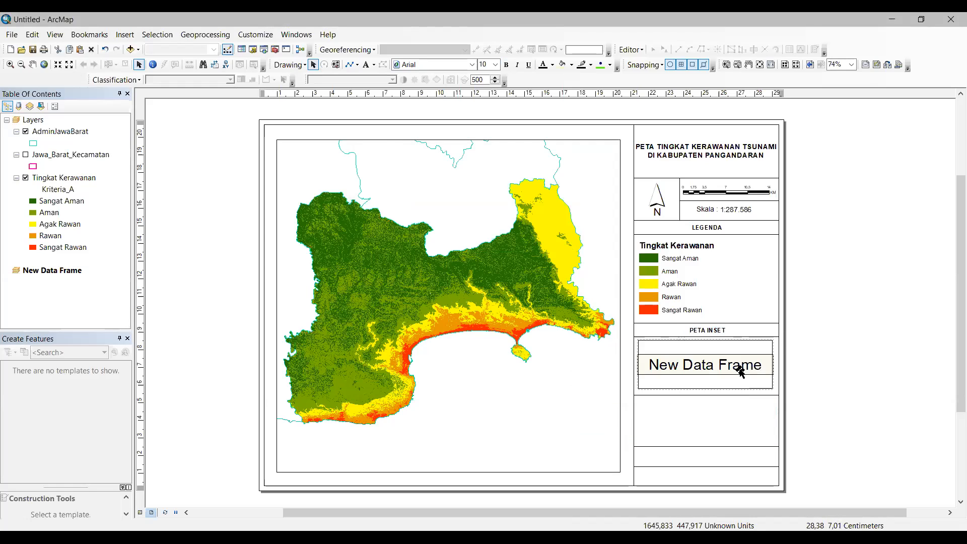
pyautogui.moveTo(758, 369); pyautogui.dragTo(760, 371)
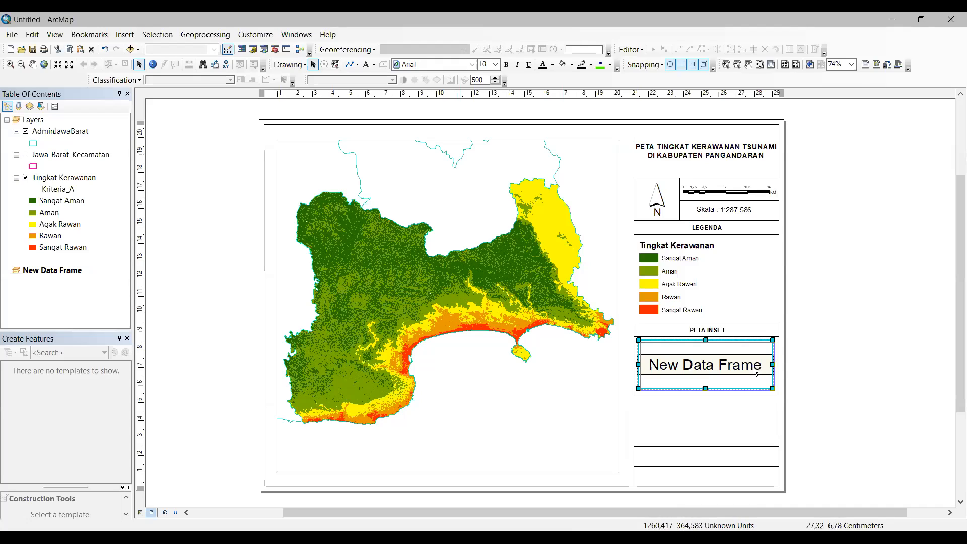
pyautogui.doubleClick(757, 369)
pyautogui.click(771, 368)
pyautogui.doubleClick(754, 360)
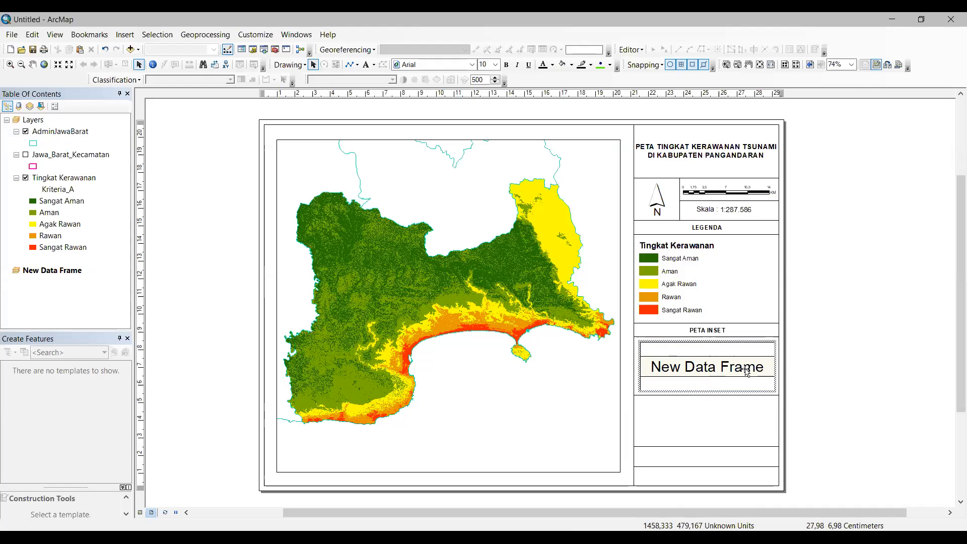
pyautogui.click(746, 372)
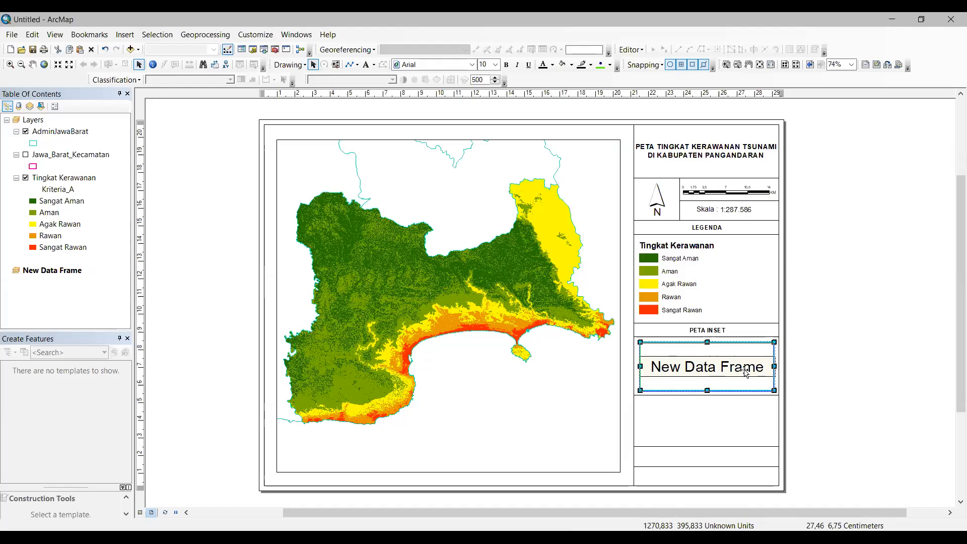
pyautogui.click(804, 372)
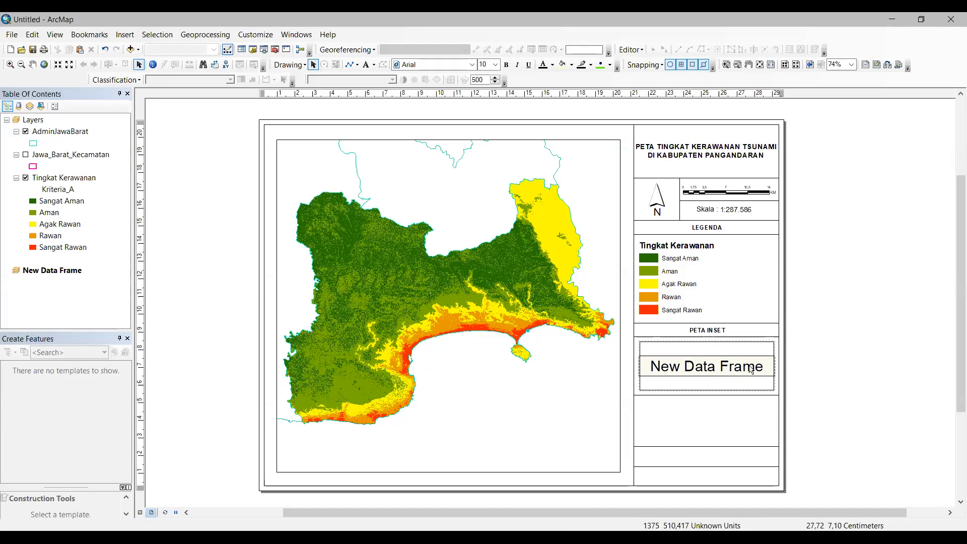
pyautogui.click(749, 370)
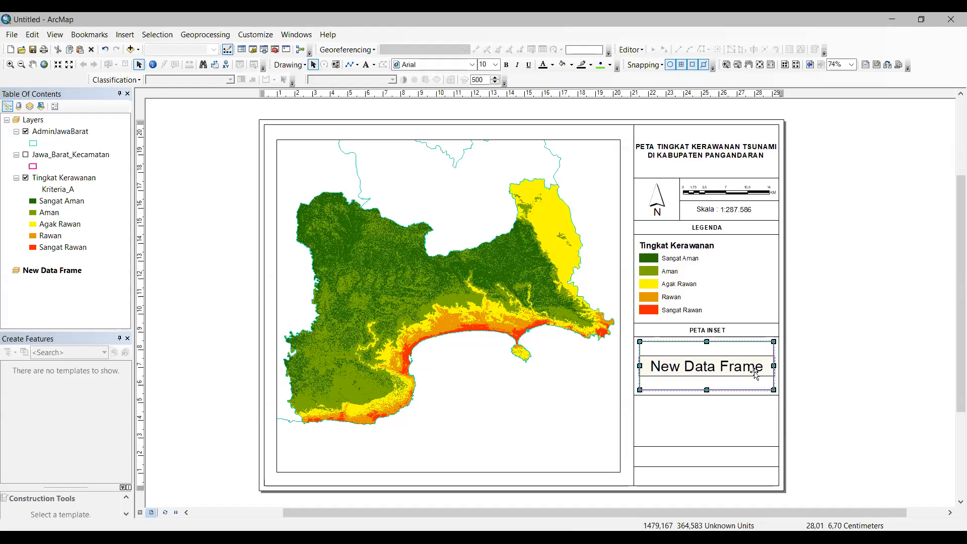
pyautogui.click(692, 328)
pyautogui.click(178, 193)
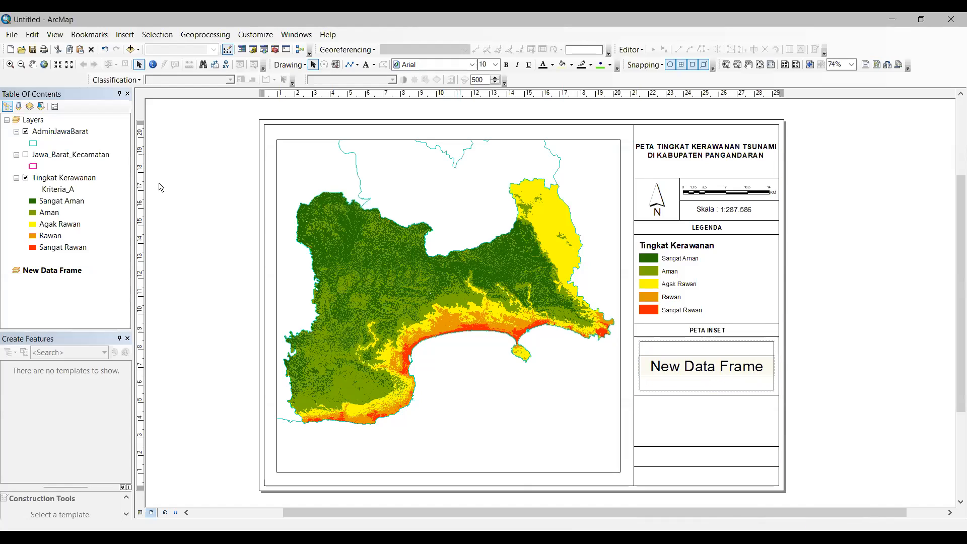
# Step: Copy the AdminJawaBarat layer from the Table Of Contents into New Data Frame
pyautogui.click(74, 132)
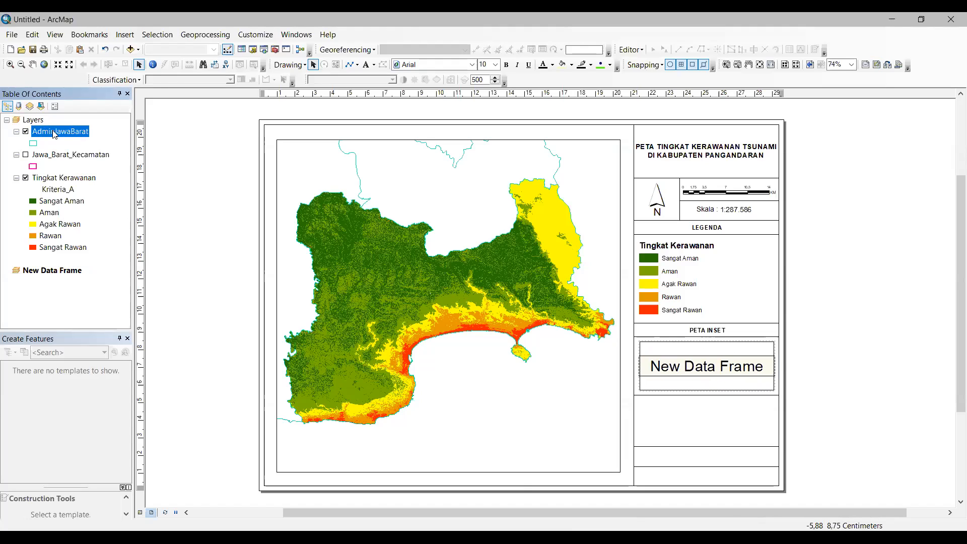
pyautogui.moveTo(54, 135); pyautogui.dragTo(57, 291)
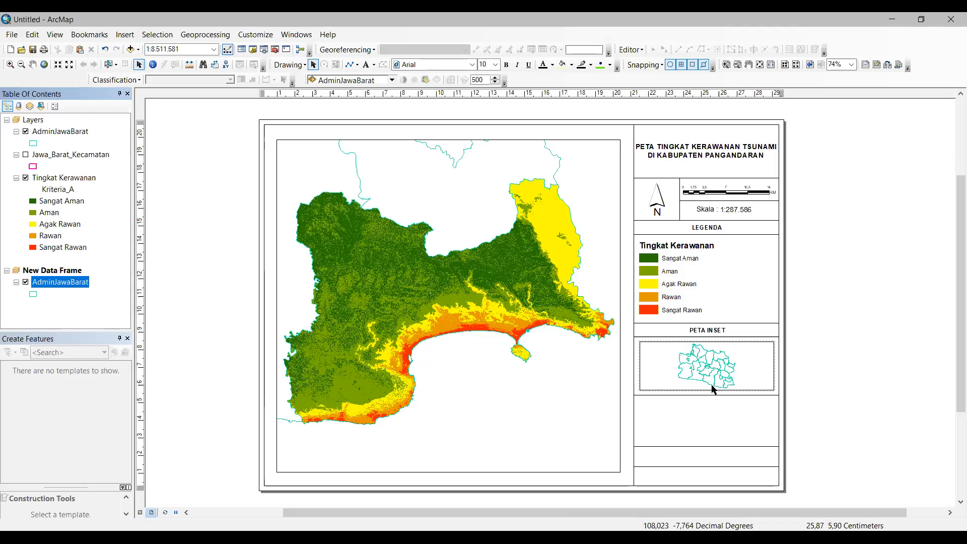
# Step: Give the inset AdminJawaBarat districts a green outline symbol
pyautogui.click(12, 66)
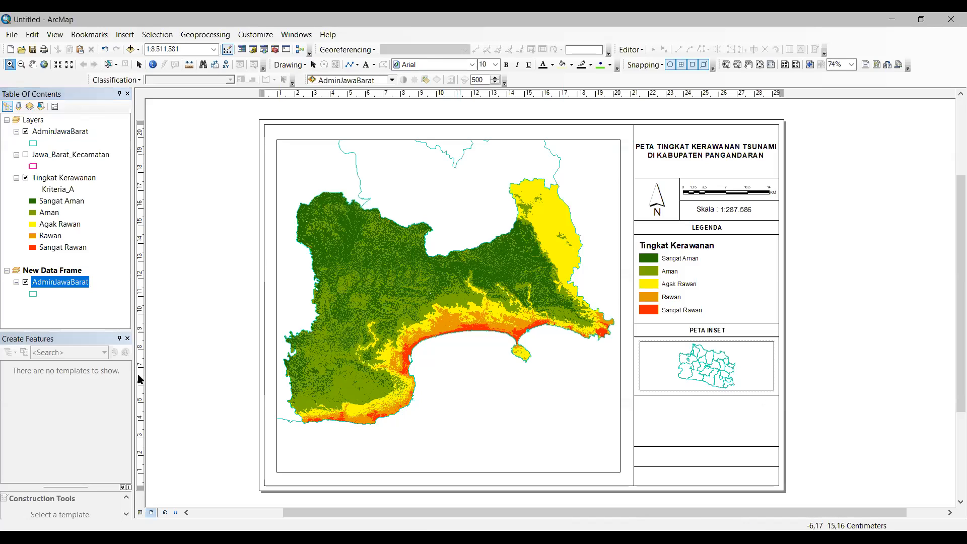
pyautogui.rightClick(81, 287)
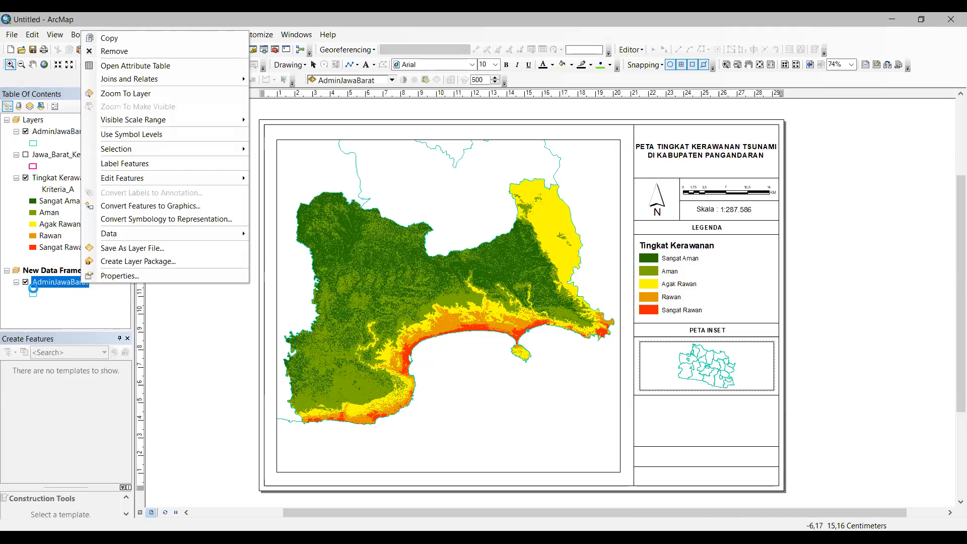
pyautogui.click(35, 297)
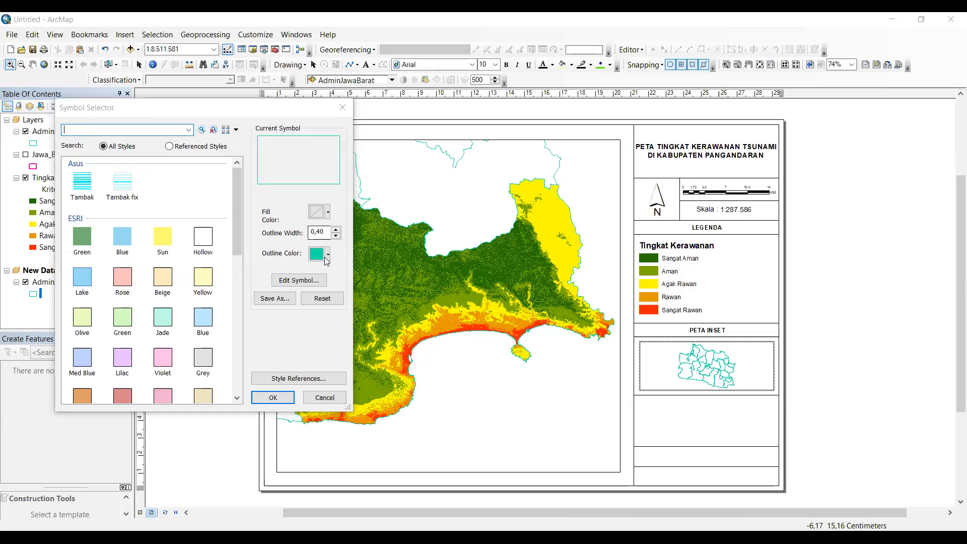
pyautogui.click(327, 257)
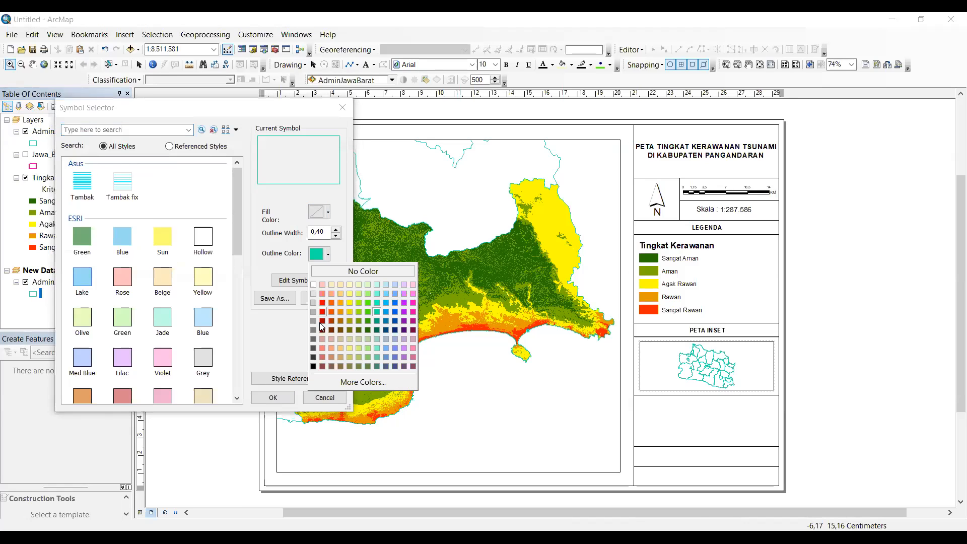
pyautogui.click(366, 310)
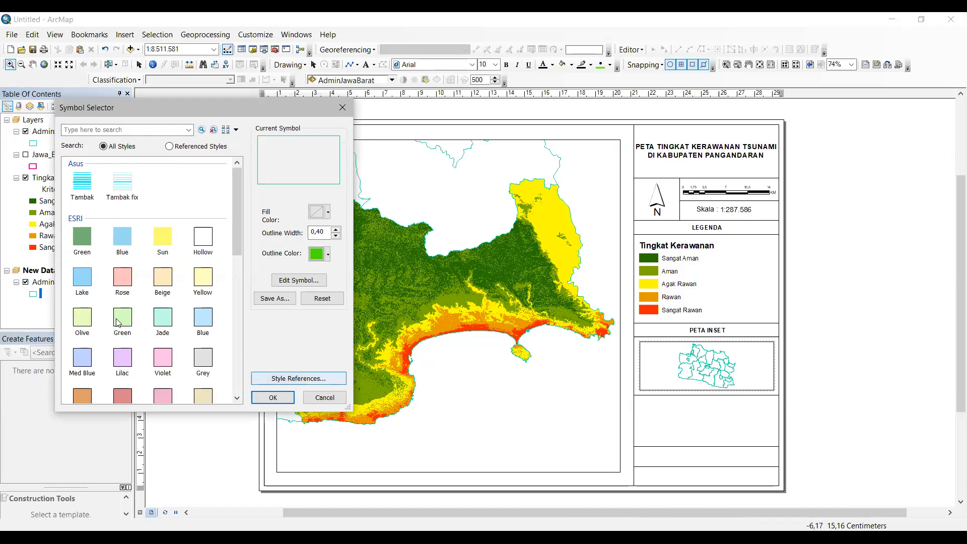
pyautogui.press('Return')
# Step: Select the Pangandaran district in the AdminJawaBarat attribute table
pyautogui.rightClick(71, 281)
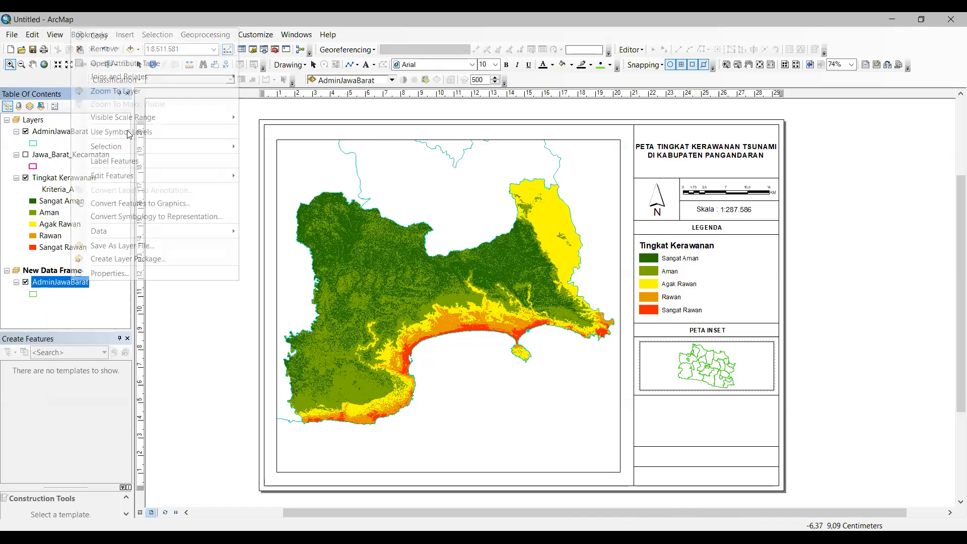
pyautogui.click(285, 150)
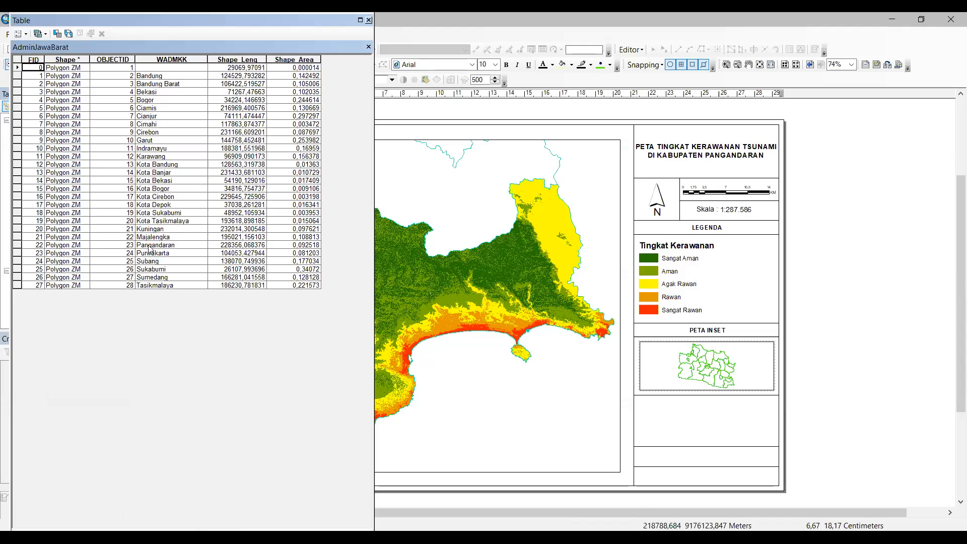
pyautogui.click(18, 245)
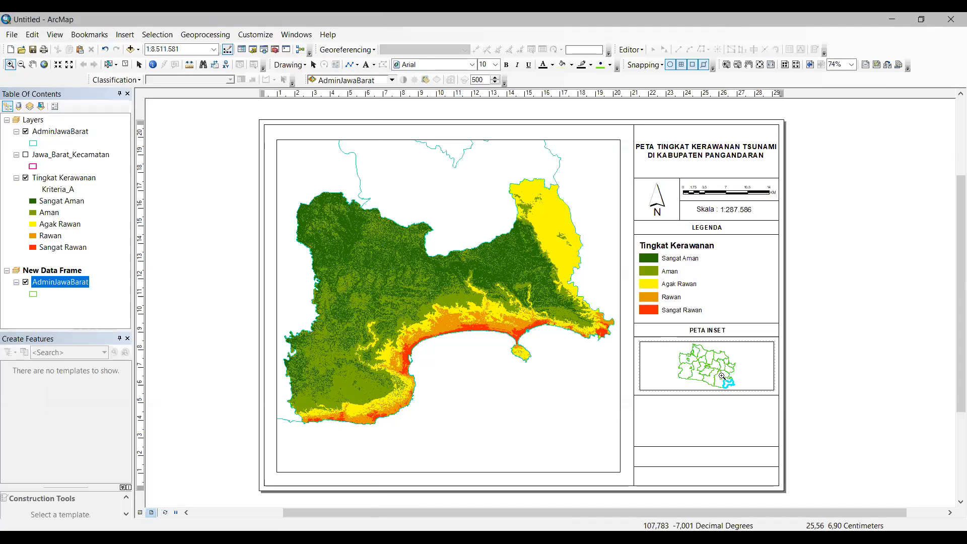
# Step: Zoom and pan the inset map to frame West Java around Pangandaran
pyautogui.moveTo(710, 368); pyautogui.dragTo(747, 399)
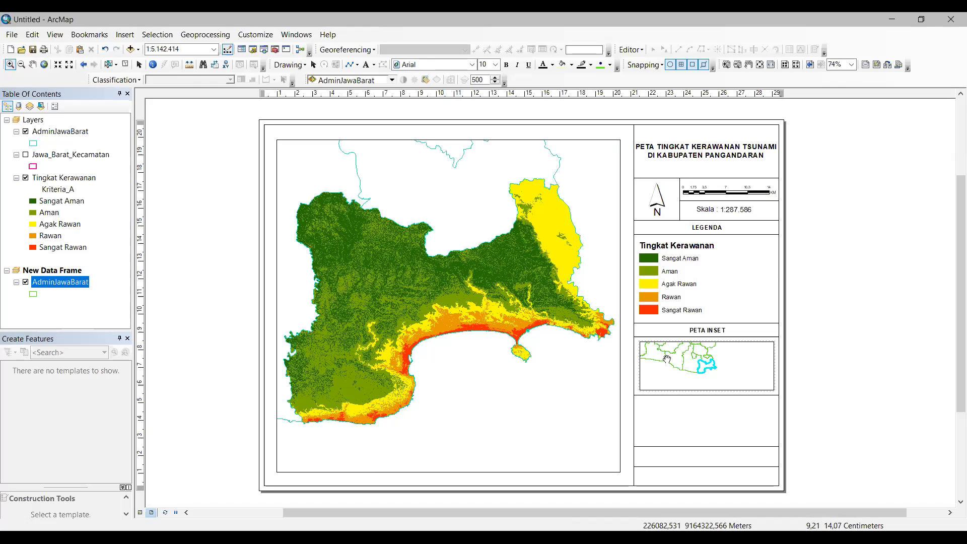
pyautogui.click(32, 64)
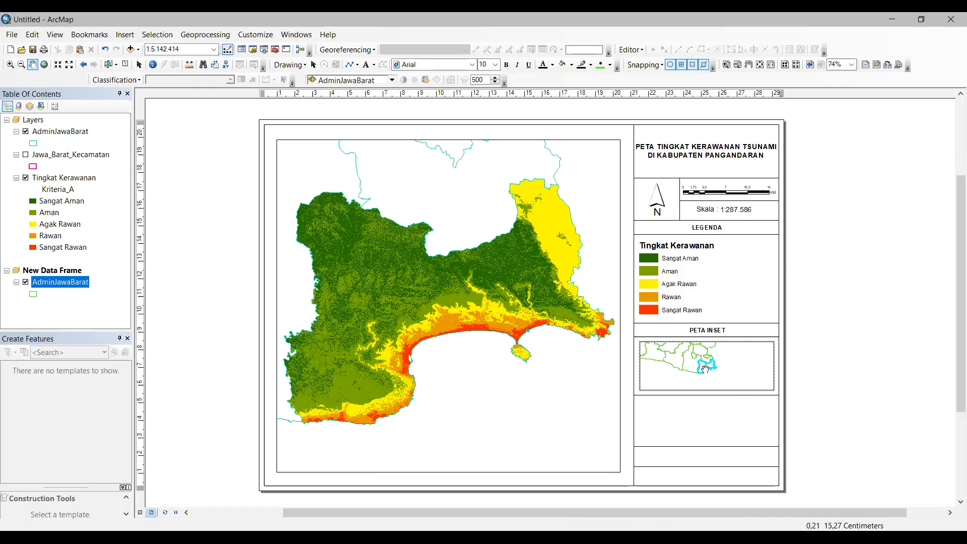
pyautogui.moveTo(725, 367)
pyautogui.mouseDown()
pyautogui.moveTo(749, 369)
pyautogui.moveTo(729, 372)
pyautogui.mouseUp()
pyautogui.click(21, 64)
pyautogui.moveTo(662, 355); pyautogui.dragTo(773, 389)
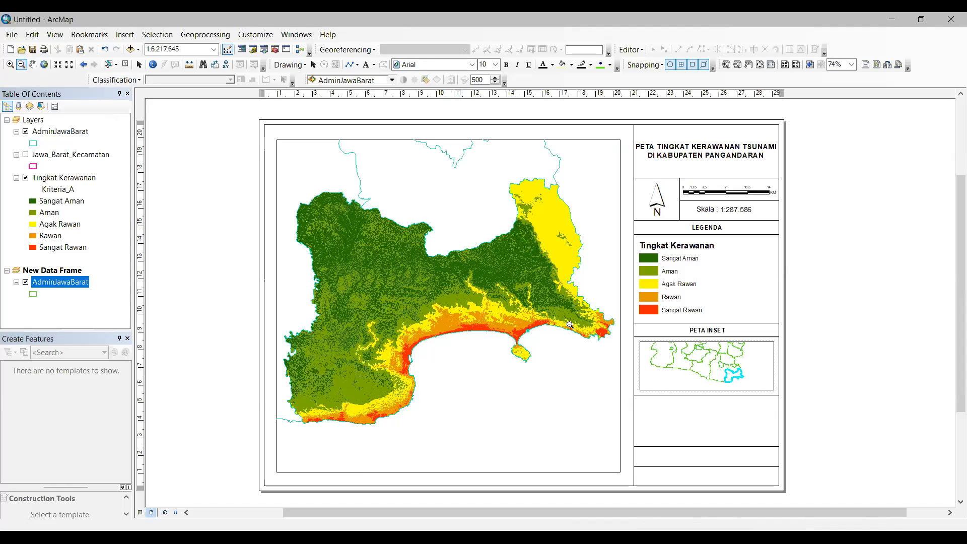
pyautogui.click(32, 65)
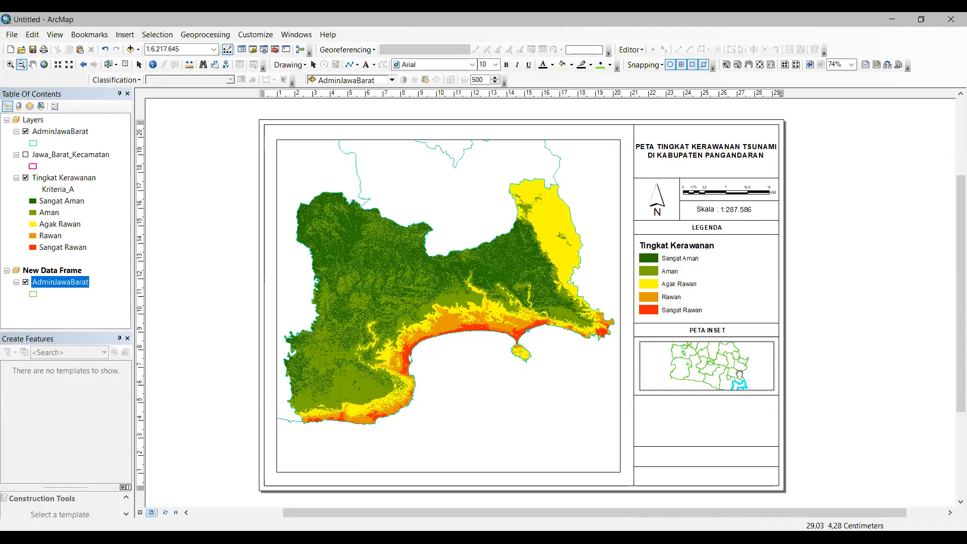
pyautogui.moveTo(737, 369); pyautogui.dragTo(735, 368)
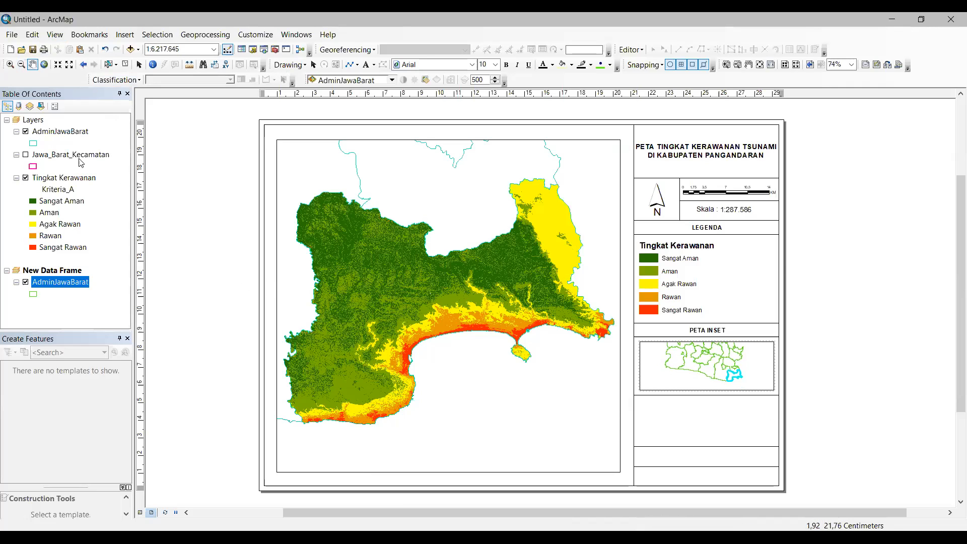
# Step: Select the AdminJawaBarat, Tingkat Kerawanan and Layers entries, then shift the inset view slightly
pyautogui.click(74, 134)
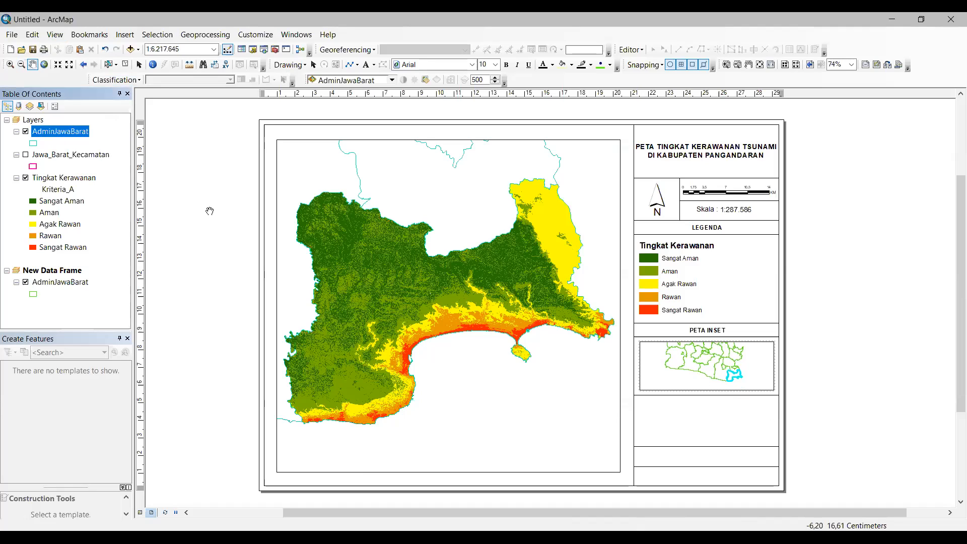
pyautogui.click(121, 177)
pyautogui.press('Up')
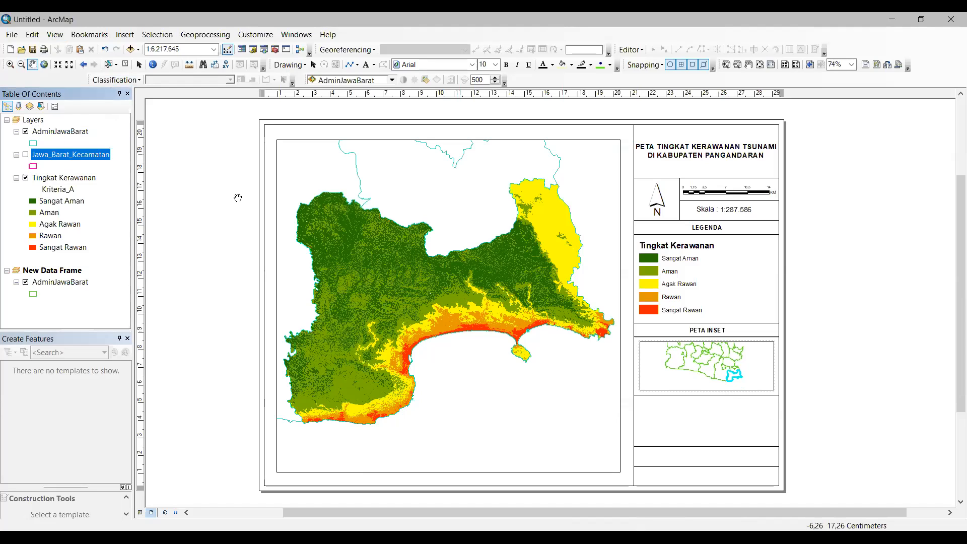
pyautogui.click(117, 119)
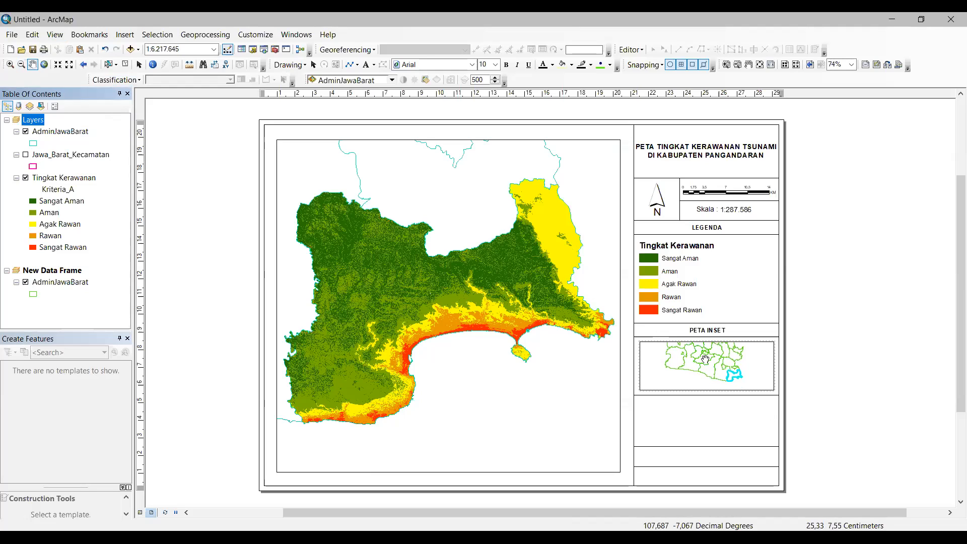
pyautogui.moveTo(700, 347); pyautogui.dragTo(700, 348)
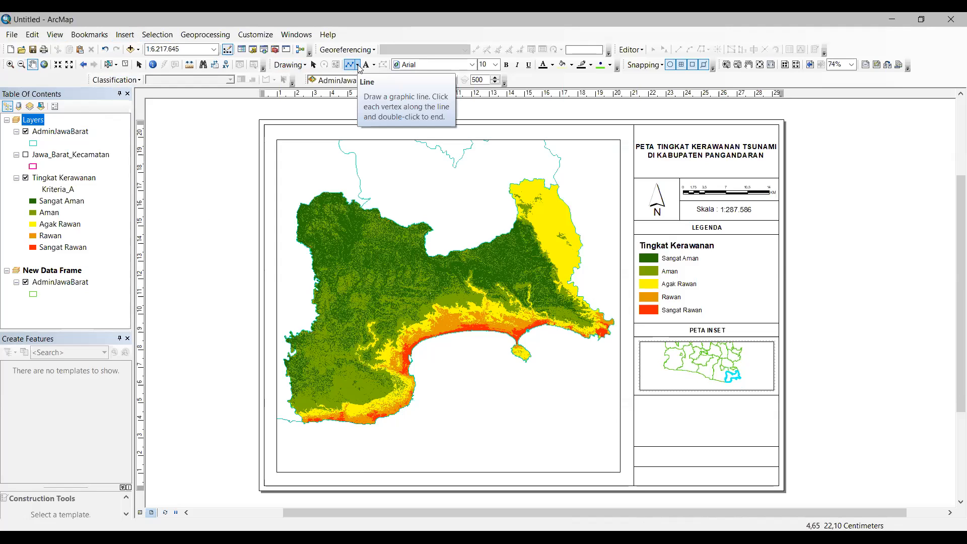
# Step: Draw a rectangle around Pangandaran in the inset map
pyautogui.click(358, 66)
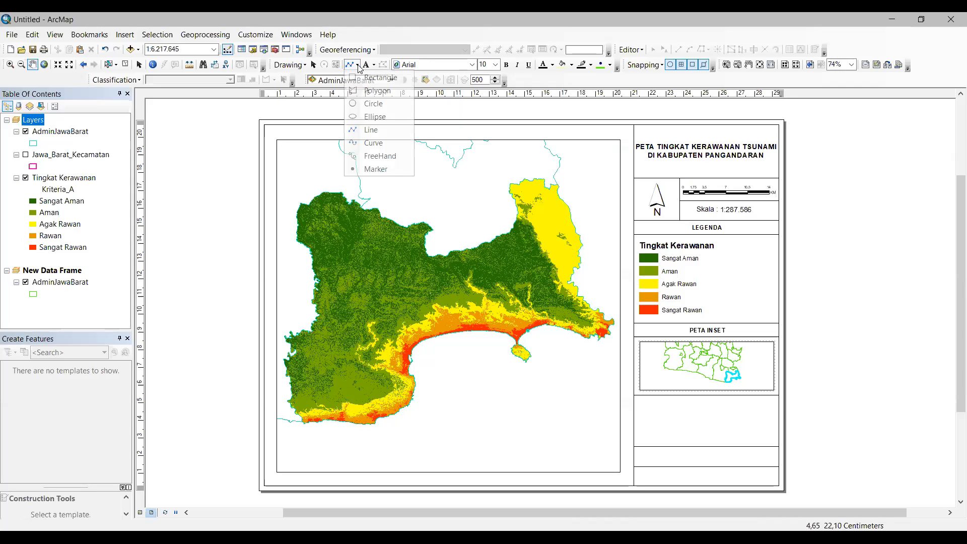
pyautogui.click(380, 86)
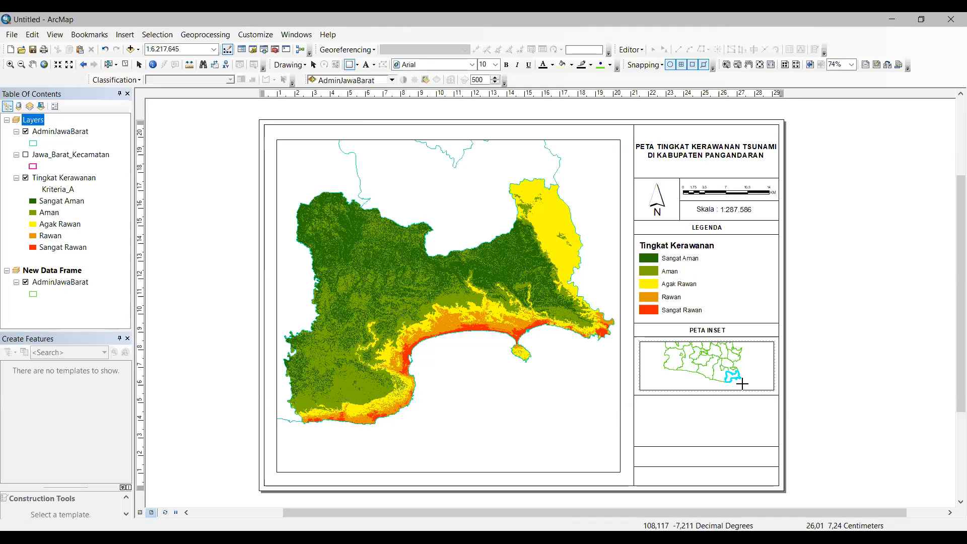
pyautogui.moveTo(744, 385)
pyautogui.mouseDown()
pyautogui.moveTo(721, 366)
pyautogui.moveTo(746, 386)
pyautogui.mouseUp()
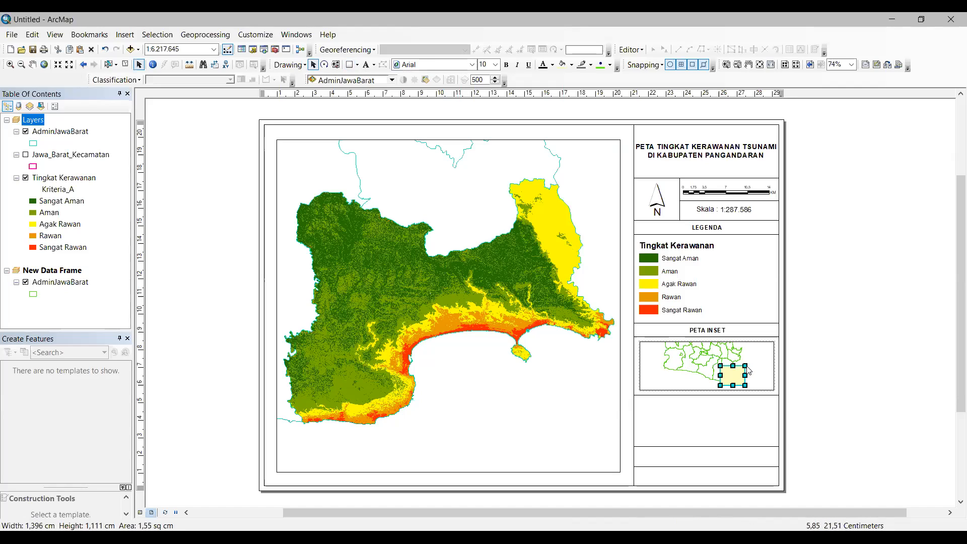
# Step: Style the rectangle with no fill and a thicker red outline
pyautogui.rightClick(731, 376)
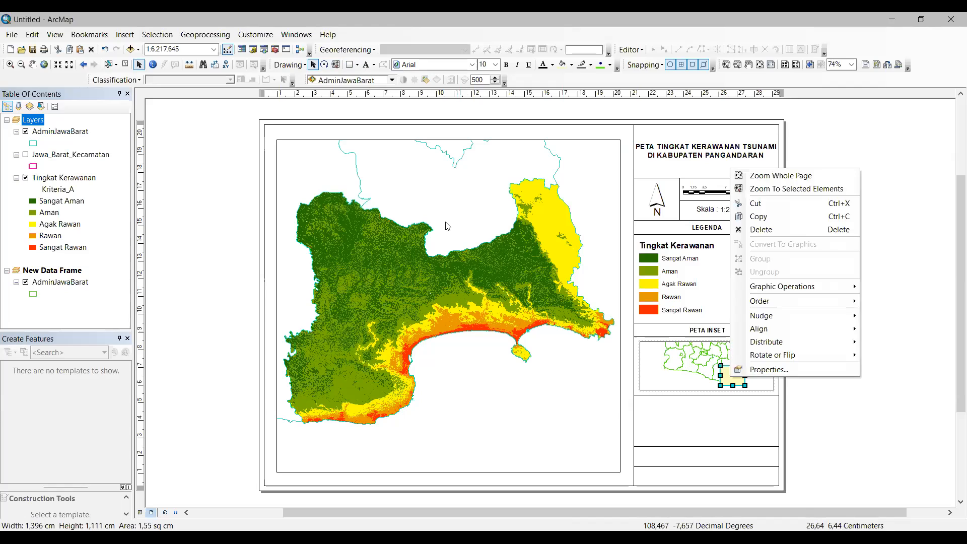
pyautogui.click(766, 369)
pyautogui.click(445, 222)
pyautogui.click(457, 238)
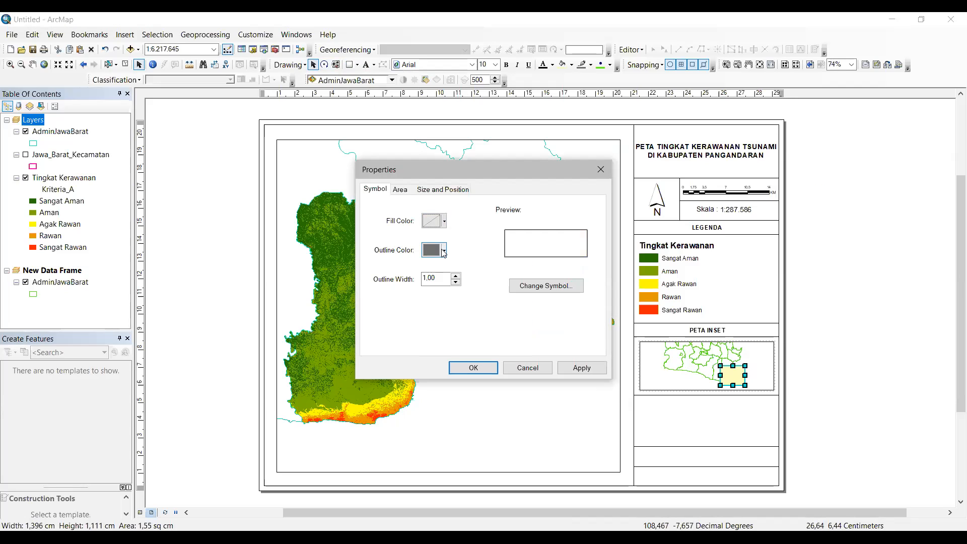
pyautogui.click(444, 251)
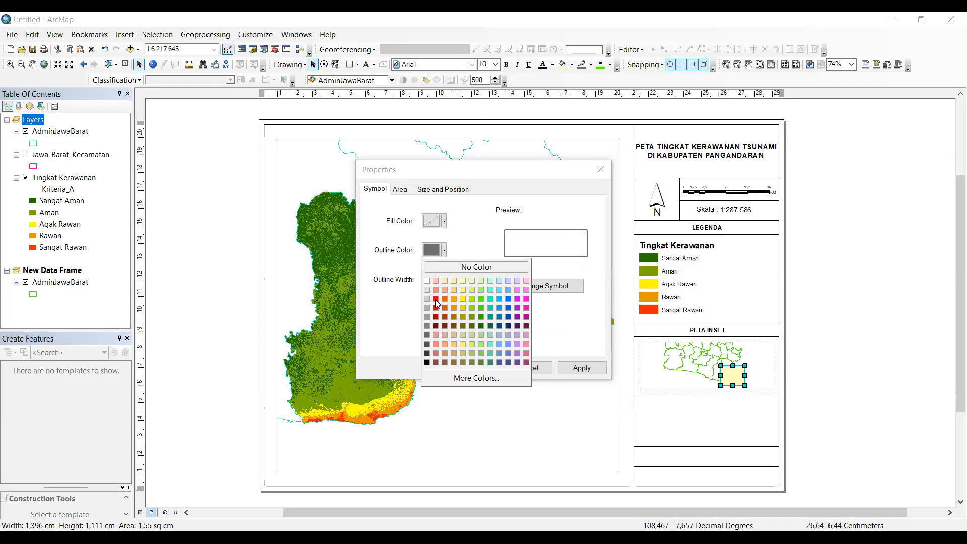
pyautogui.click(444, 297)
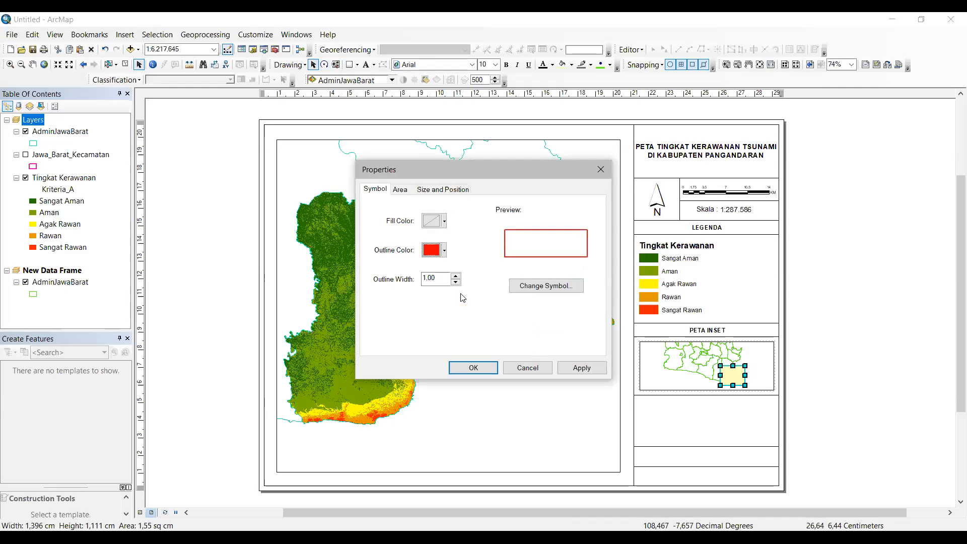
pyautogui.doubleClick(439, 276)
pyautogui.write('50')
pyautogui.write('5')
pyautogui.click(491, 368)
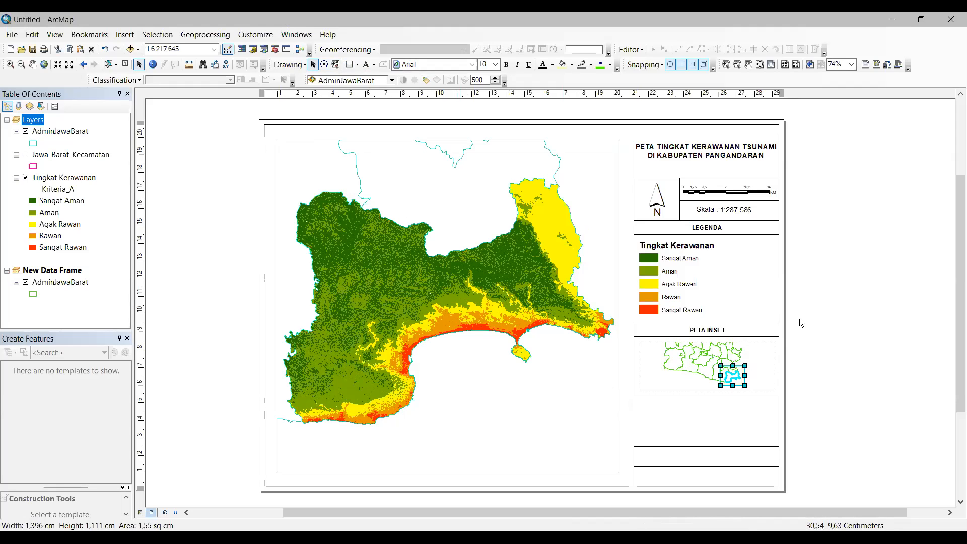
pyautogui.click(796, 327)
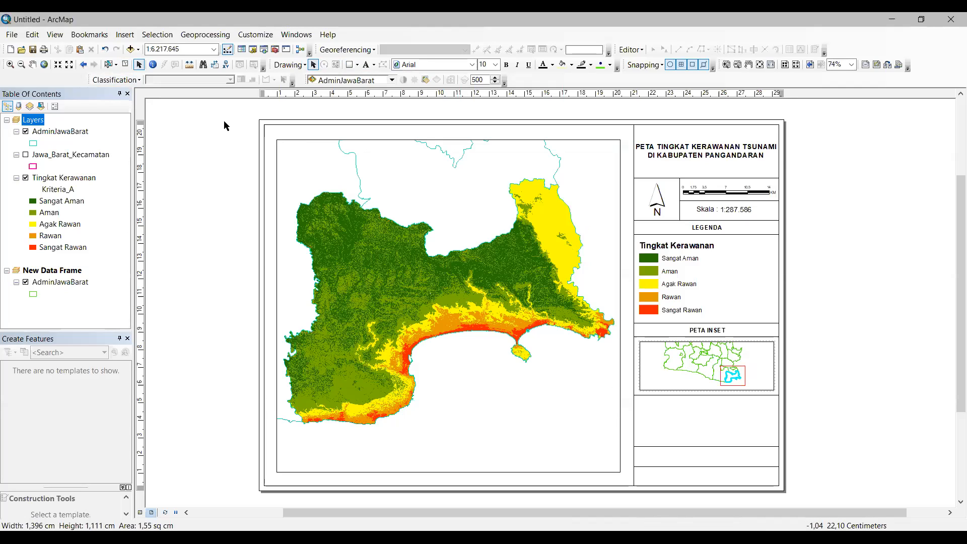
# Step: Open the Add Basemap dialog via File > Add Data
pyautogui.click(137, 50)
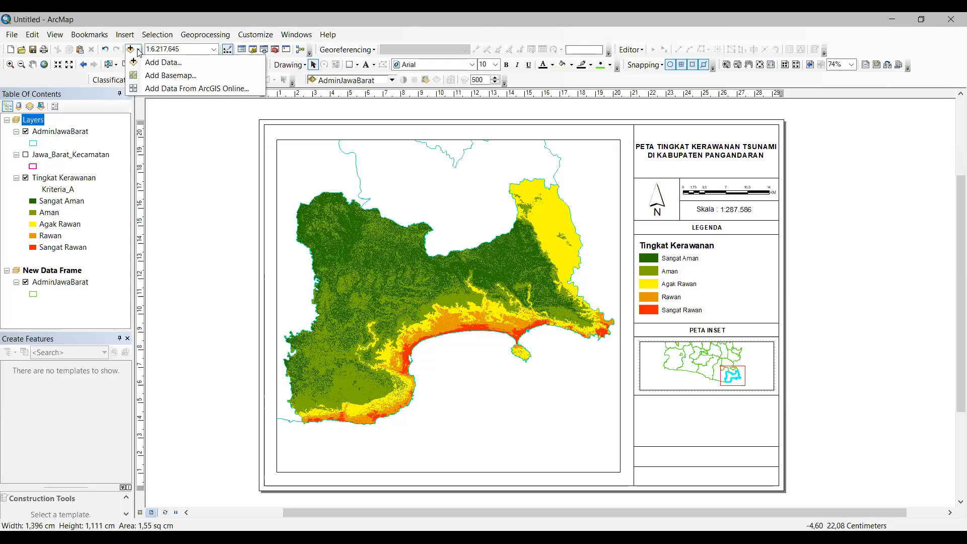
pyautogui.click(138, 50)
pyautogui.click(137, 50)
pyautogui.click(160, 120)
pyautogui.click(11, 34)
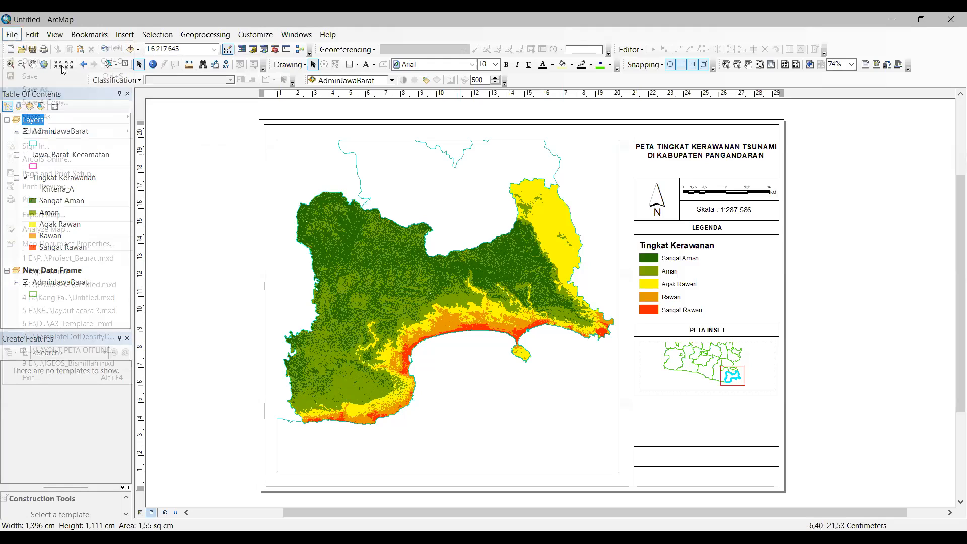
pyautogui.moveTo(117, 135)
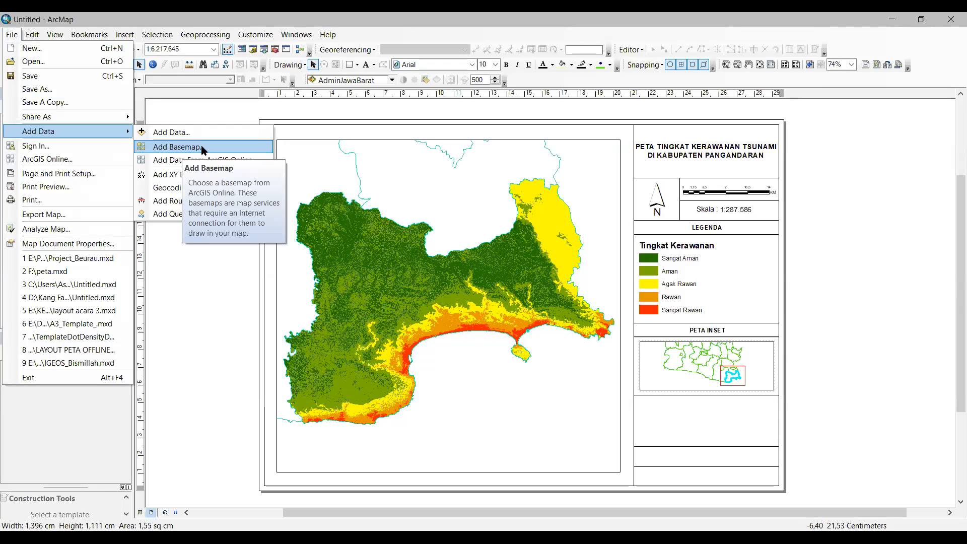
pyautogui.click(203, 148)
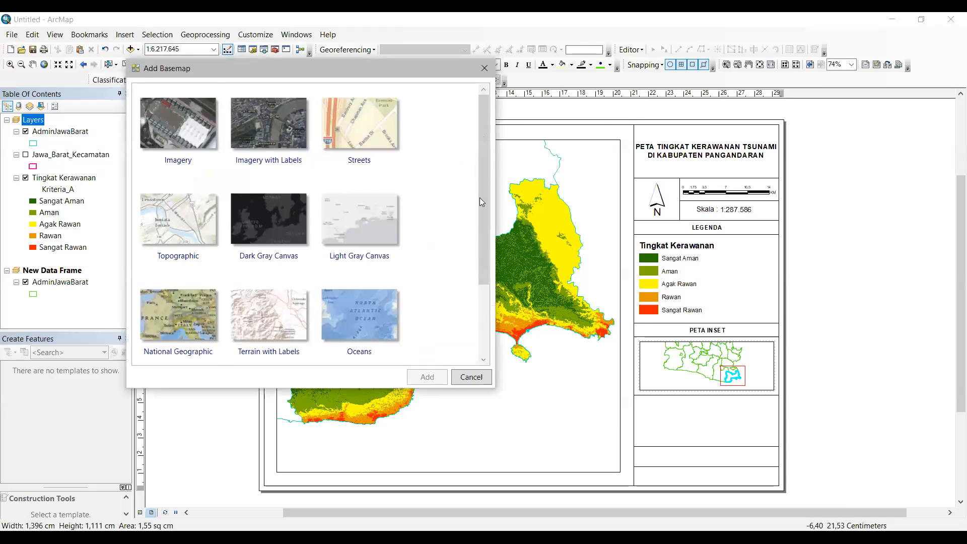
# Step: Add the OpenStreetMap basemap to the inset map
pyautogui.scroll(-1, 480, 162)
pyautogui.scroll(1, 482, 242)
pyautogui.scroll(-2, 484, 139)
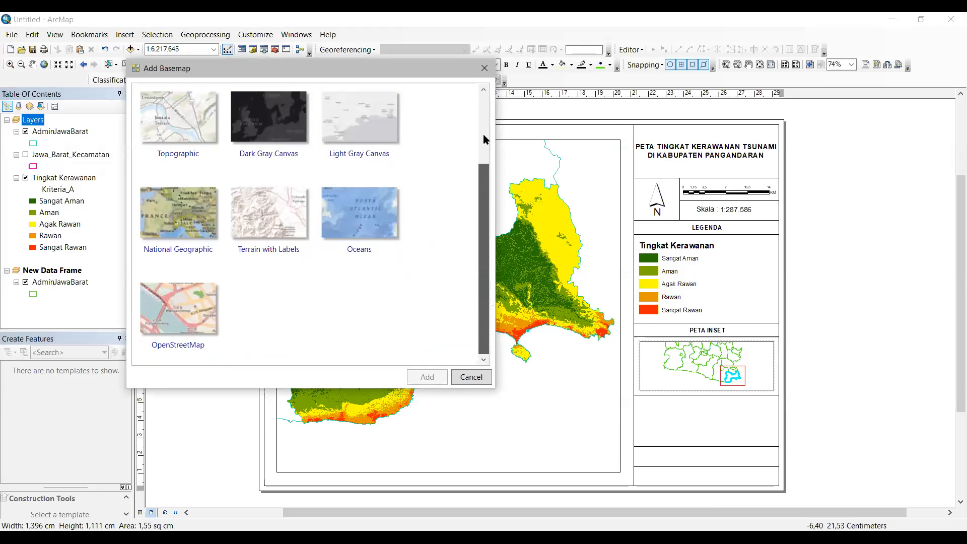
pyautogui.scroll(2, 483, 213)
pyautogui.scroll(-2, 482, 211)
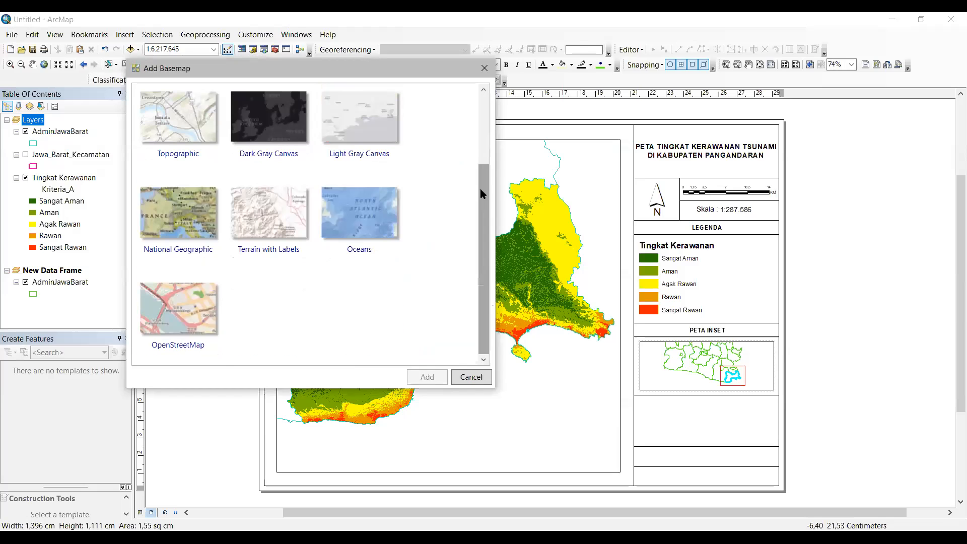
pyautogui.scroll(2, 478, 175)
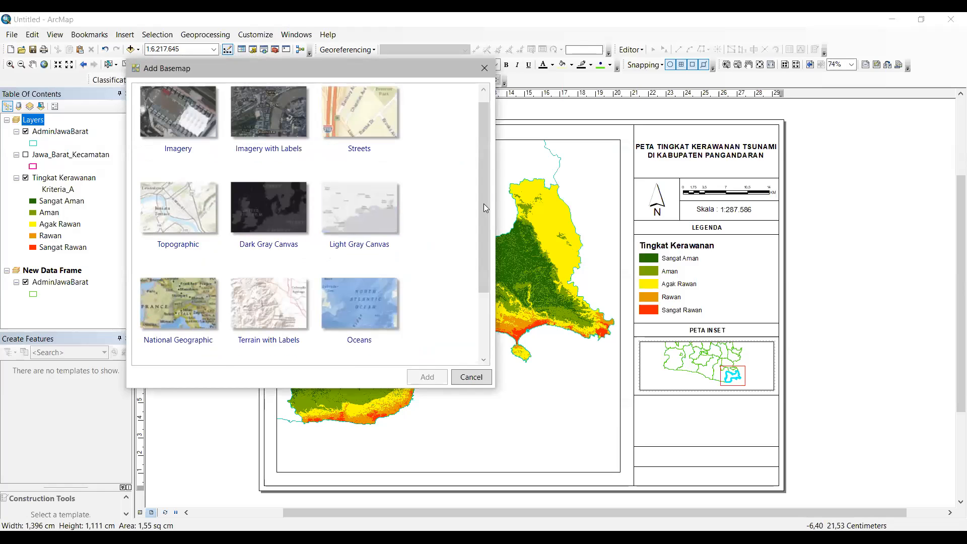
pyautogui.click(177, 333)
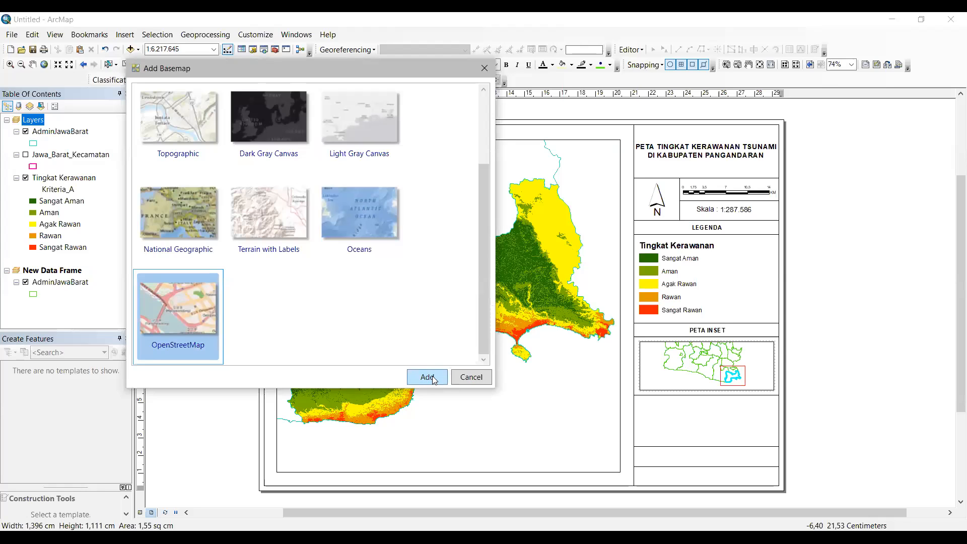
pyautogui.click(433, 378)
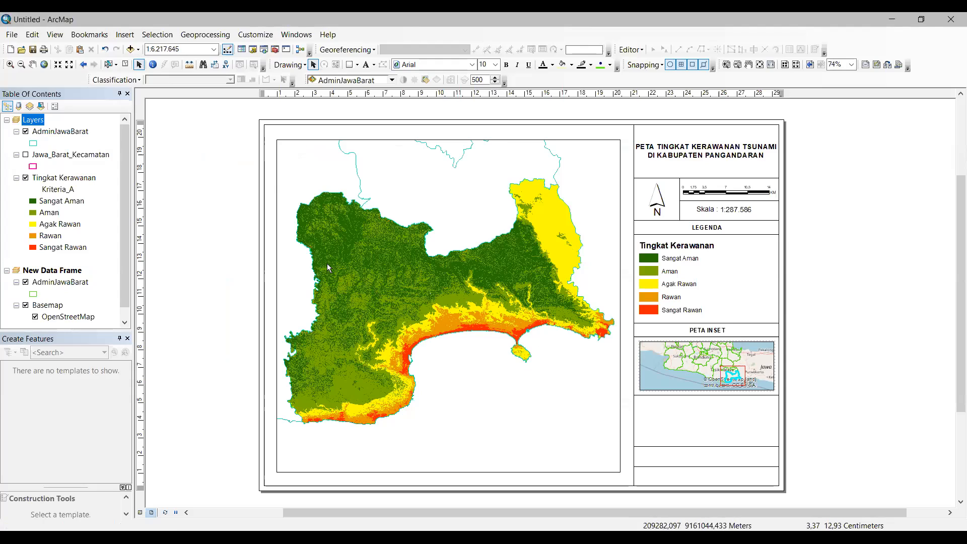
pyautogui.click(128, 39)
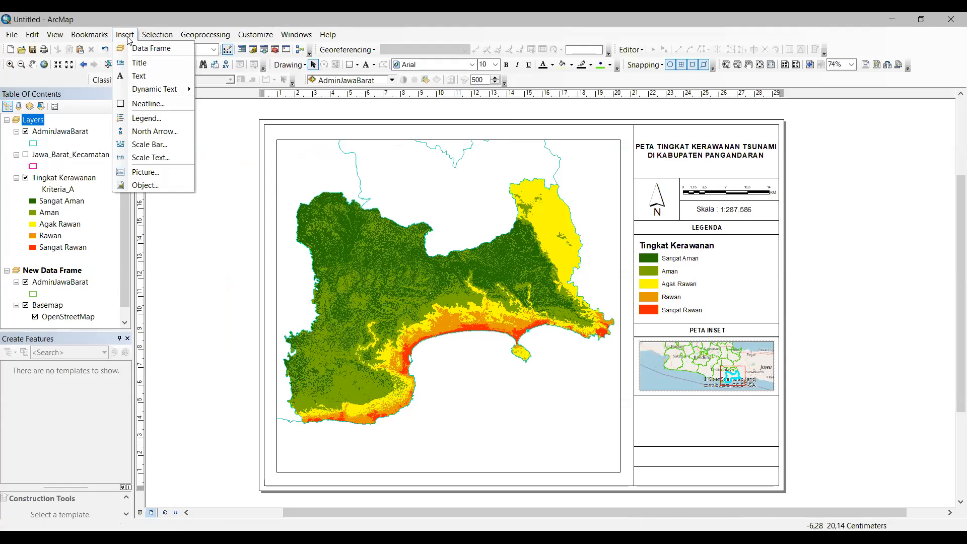
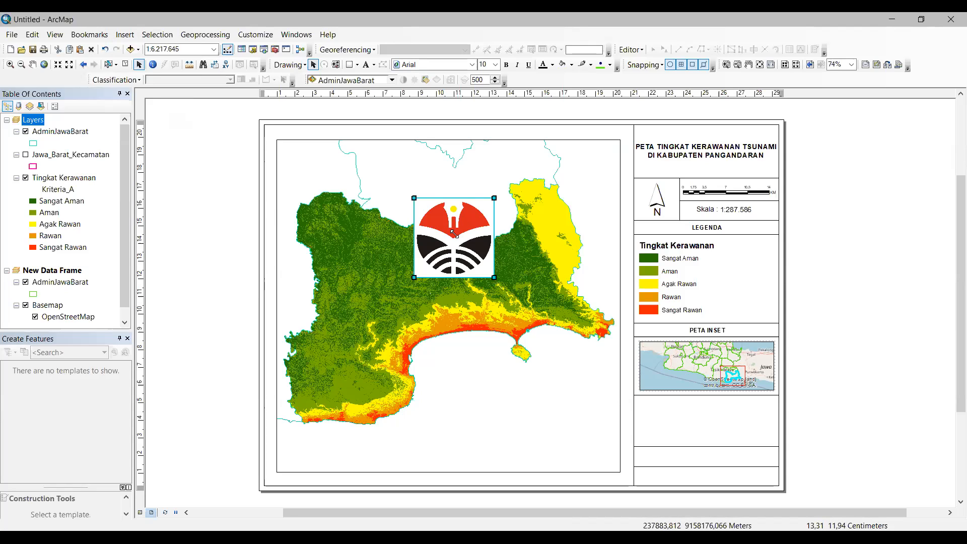
# Step: Move the logo into the empty cell below the inset map and shrink it to fit
pyautogui.moveTo(687, 454)
pyautogui.mouseDown()
pyautogui.moveTo(666, 431)
pyautogui.moveTo(676, 439)
pyautogui.mouseUp()
pyautogui.click(694, 402)
pyautogui.click(799, 467)
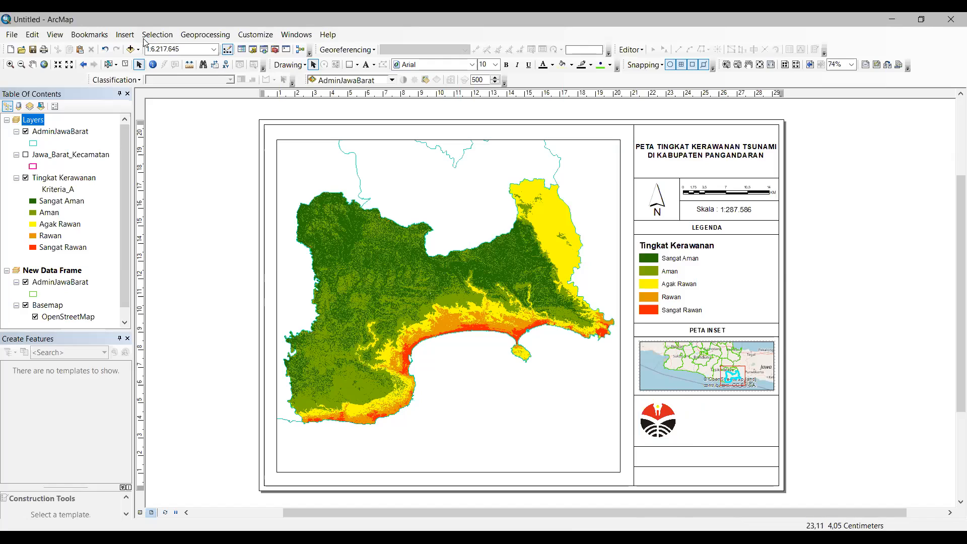
pyautogui.click(368, 67)
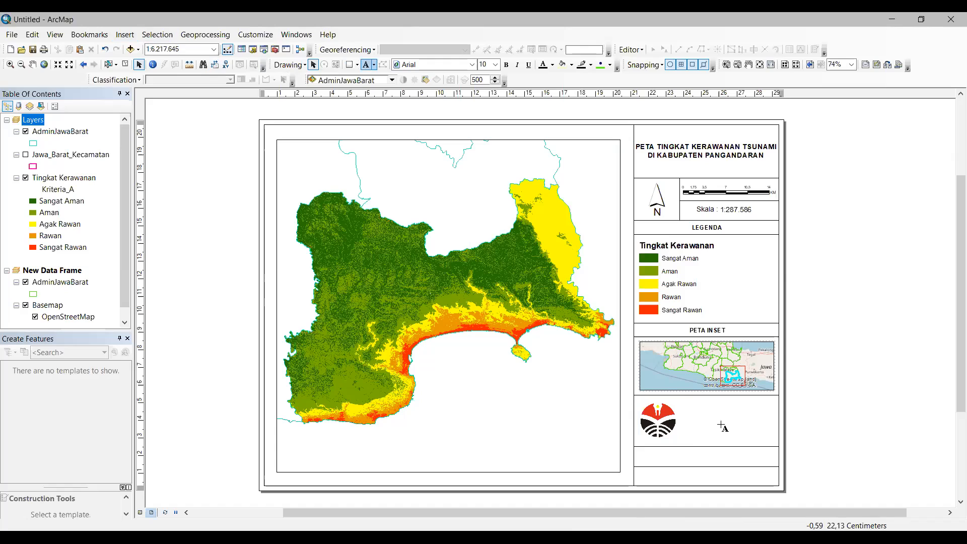
# Step: Add the text 'Program Studi Biologi' beside the logo
pyautogui.click(721, 425)
pyautogui.write('Program Studi')
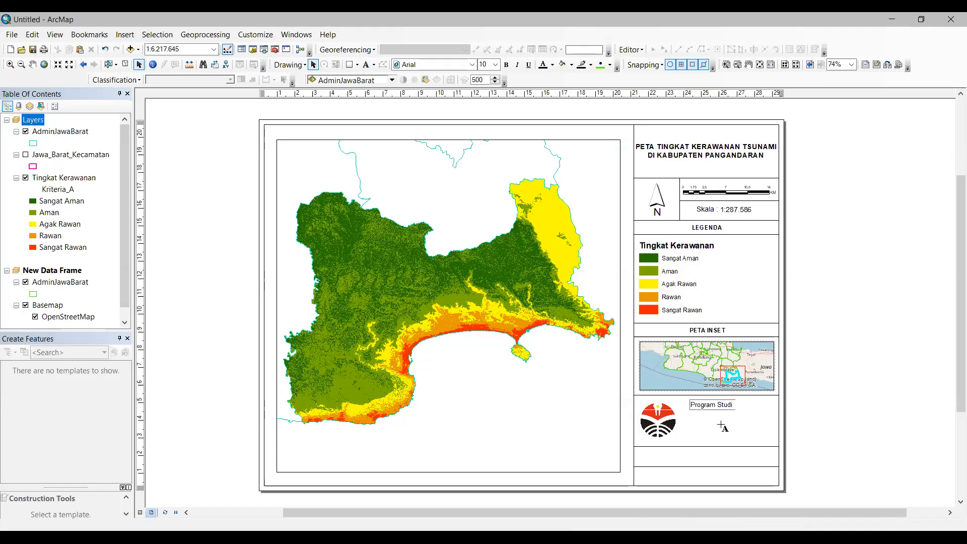
pyautogui.write(' Biologi')
pyautogui.click(140, 65)
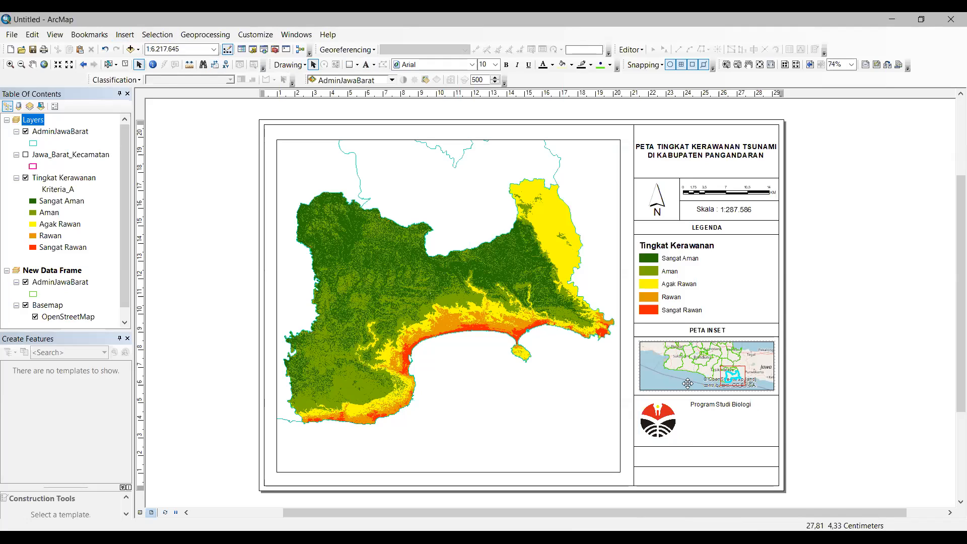
pyautogui.click(743, 405)
pyautogui.click(125, 35)
pyautogui.click(138, 75)
# Step: Start a 'Departemen' second line in the text's properties, then cancel it
pyautogui.click(443, 203)
pyautogui.click(444, 203)
pyautogui.press('Return')
pyautogui.write('Departemen')
pyautogui.press('BackSpace')
pyautogui.press('BackSpace')
pyautogui.press('BackSpace')
pyautogui.press('BackSpace')
pyautogui.press('BackSpace')
pyautogui.press('BackSpace')
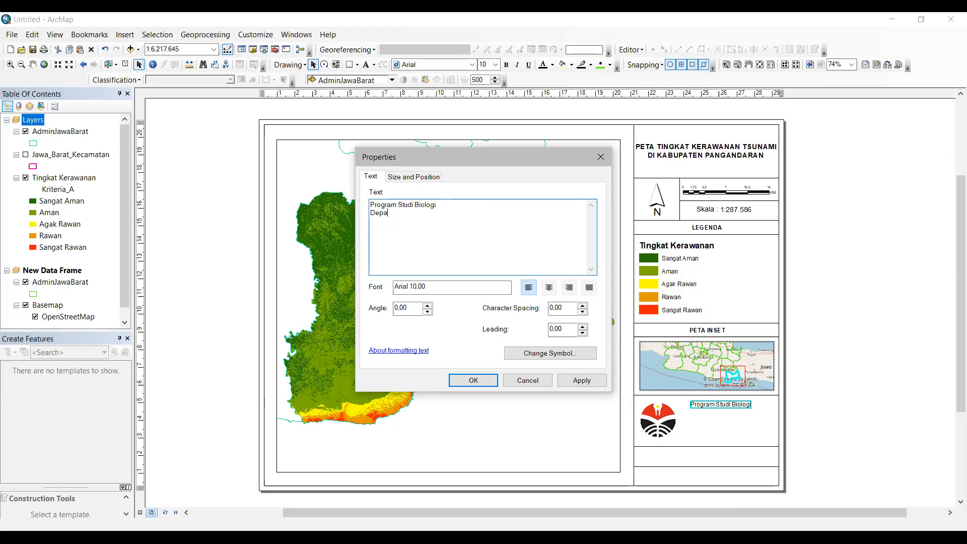
pyautogui.press('BackSpace')
pyautogui.press('BackSpace')
pyautogui.press('BackSpace')
pyautogui.press('BackSpace')
pyautogui.press('BackSpace')
pyautogui.write('Departemen')
pyautogui.press('Escape')
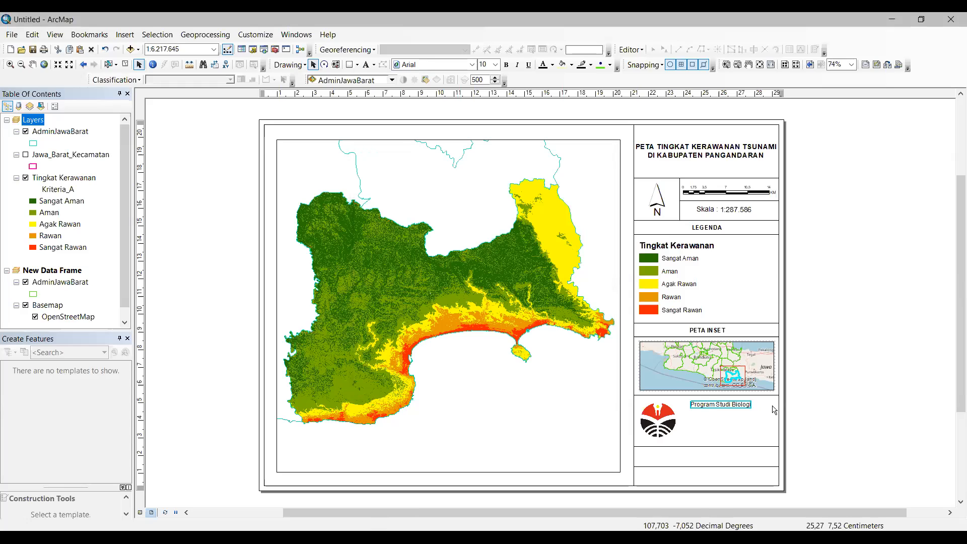
# Step: Add lines 'Departemen Pendidikan Biologi FPMIPA' and 'Universitas Pendidikan Indonesia' to the credit text
pyautogui.doubleClick(740, 406)
pyautogui.click(483, 207)
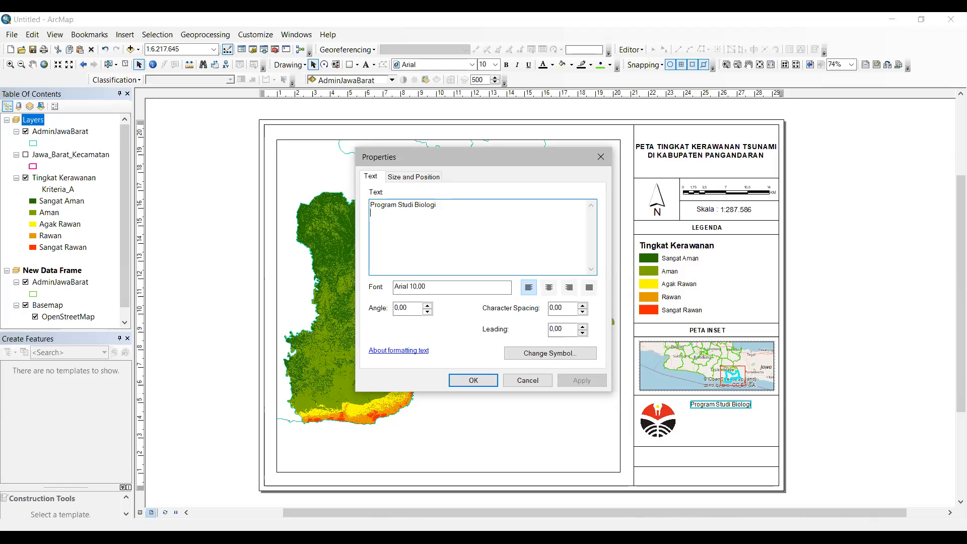
pyautogui.write('D')
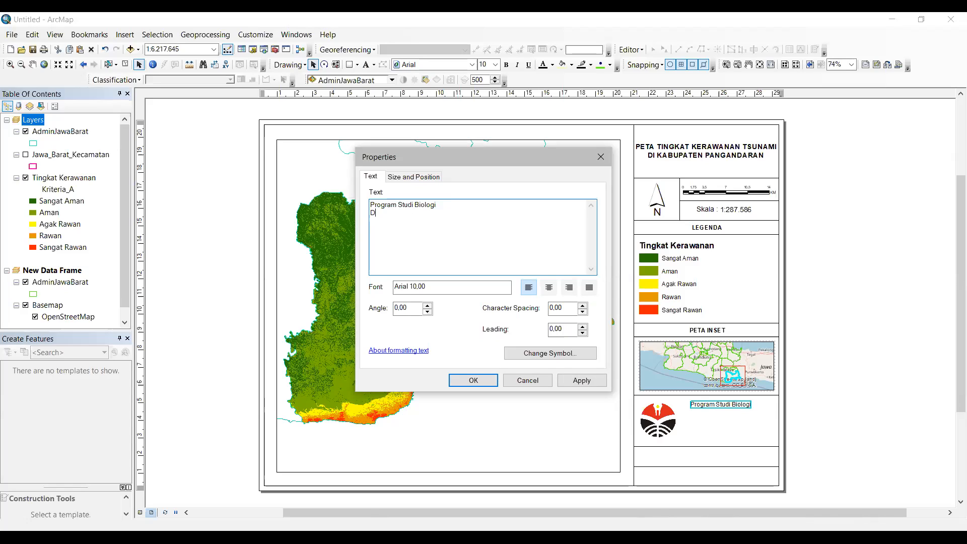
pyautogui.write('epartemen Pendidikan Biol')
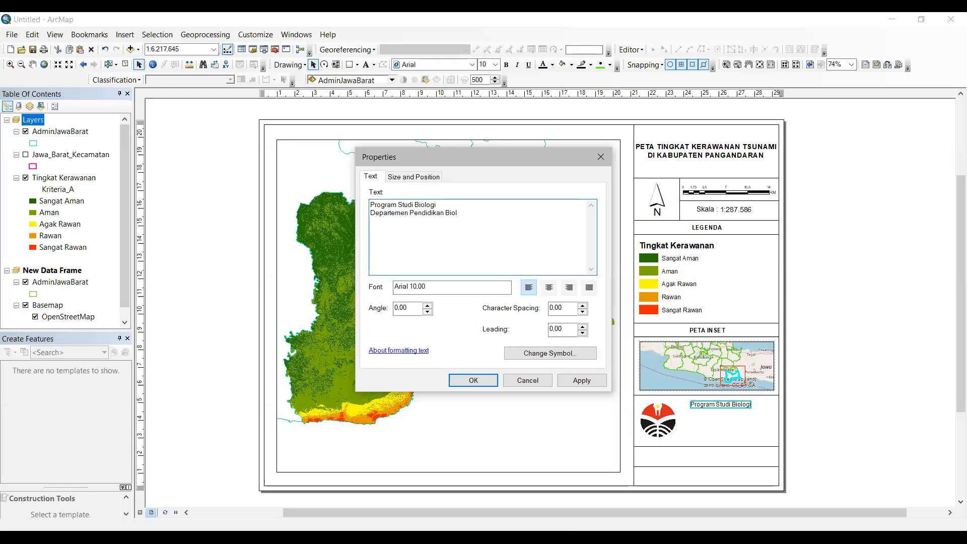
pyautogui.write('o')
pyautogui.write('gi ')
pyautogui.write('FPMIPA')
pyautogui.press('Return')
pyautogui.write('iversitas Pendidikan Indone')
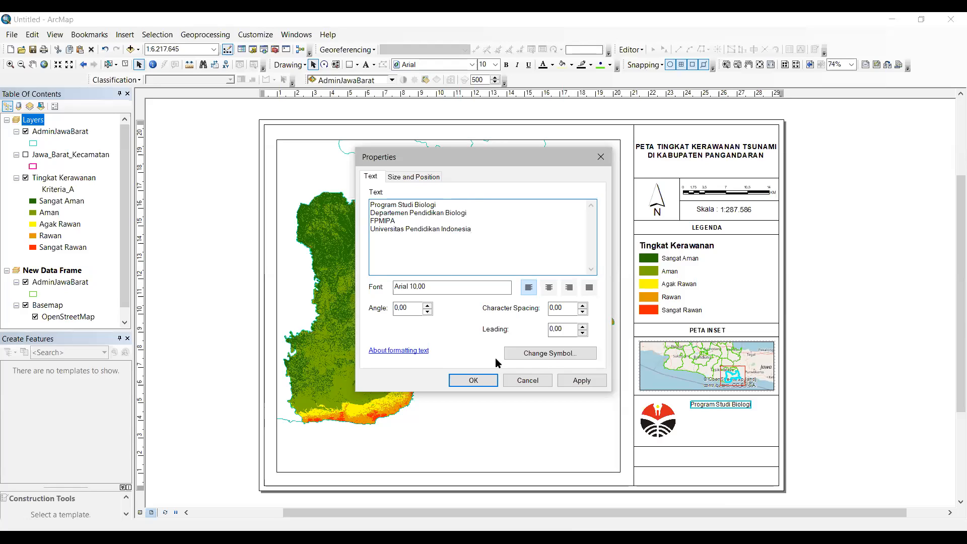
# Step: Centre-align the four-line credit text and move it to the right of the logo
pyautogui.click(467, 382)
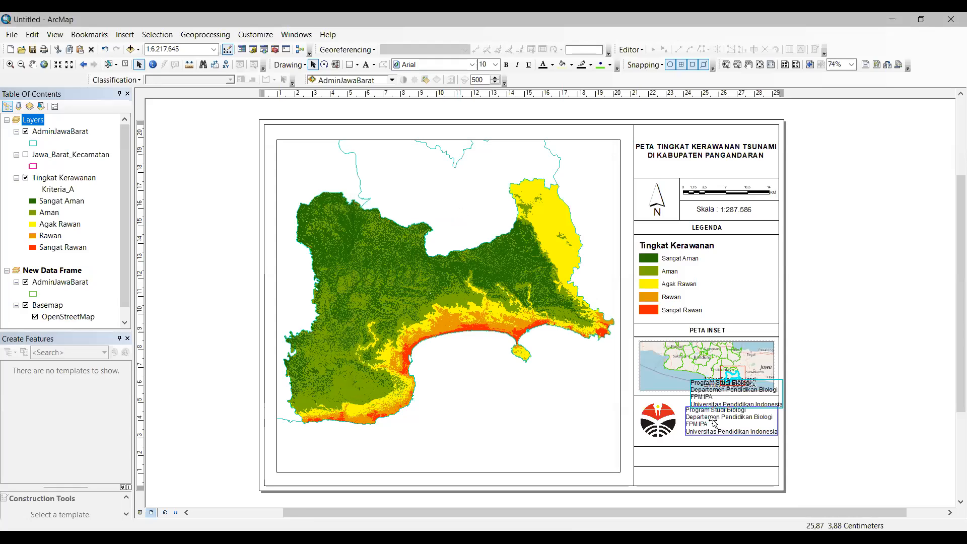
pyautogui.click(451, 278)
pyautogui.doubleClick(725, 418)
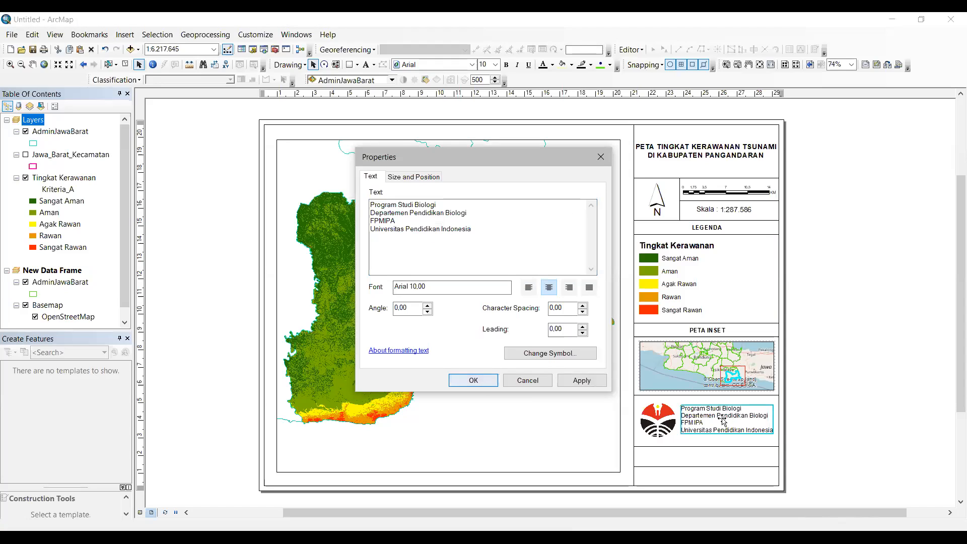
pyautogui.press('Return')
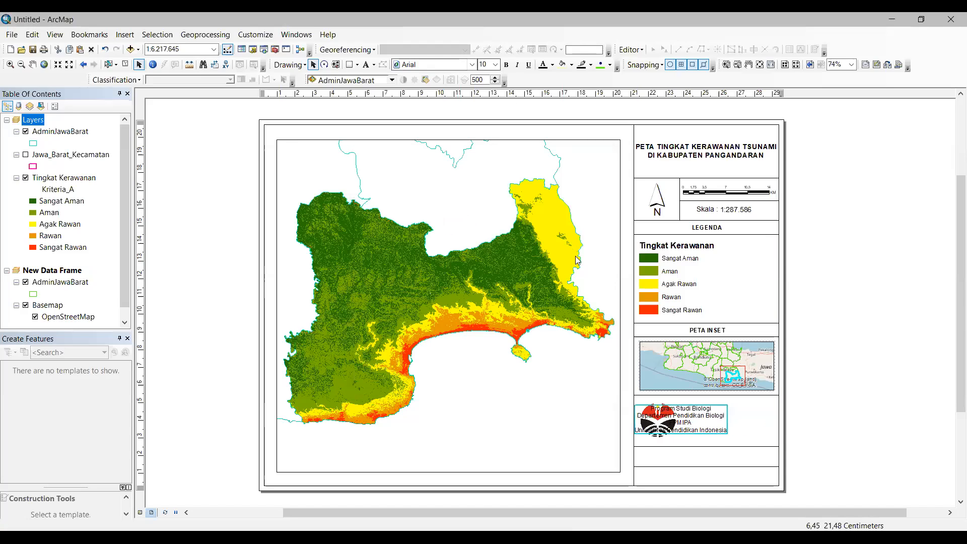
pyautogui.moveTo(687, 421); pyautogui.dragTo(732, 423)
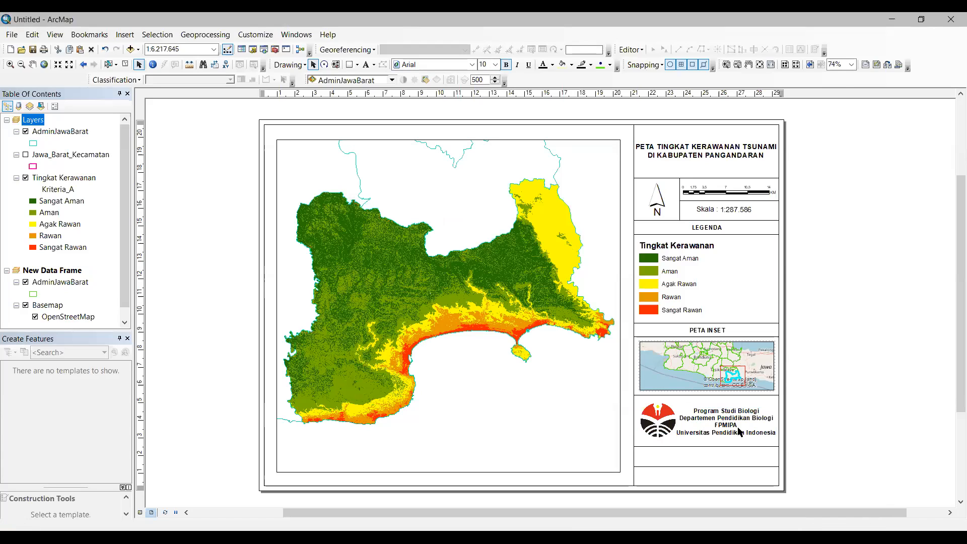
pyautogui.moveTo(736, 431); pyautogui.dragTo(736, 429)
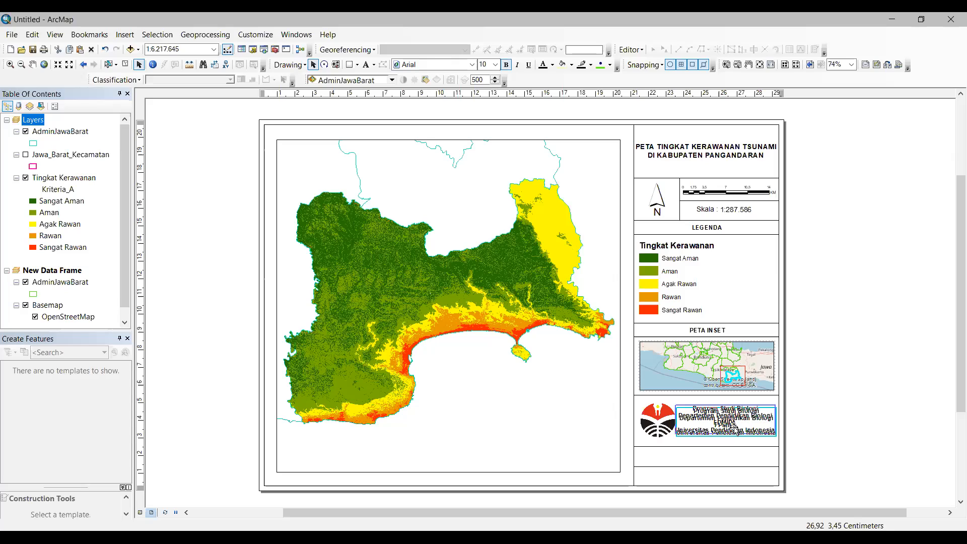
pyautogui.moveTo(736, 429); pyautogui.dragTo(736, 430)
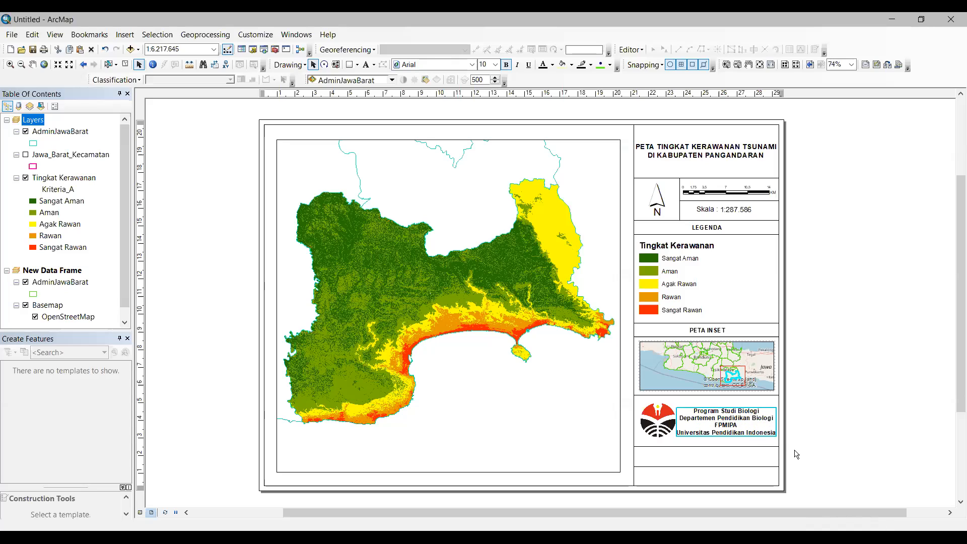
# Step: Make the credit text bold, nudge the logo, and add a vertical guide at 23,30 cm
pyautogui.click(734, 428)
pyautogui.click(733, 427)
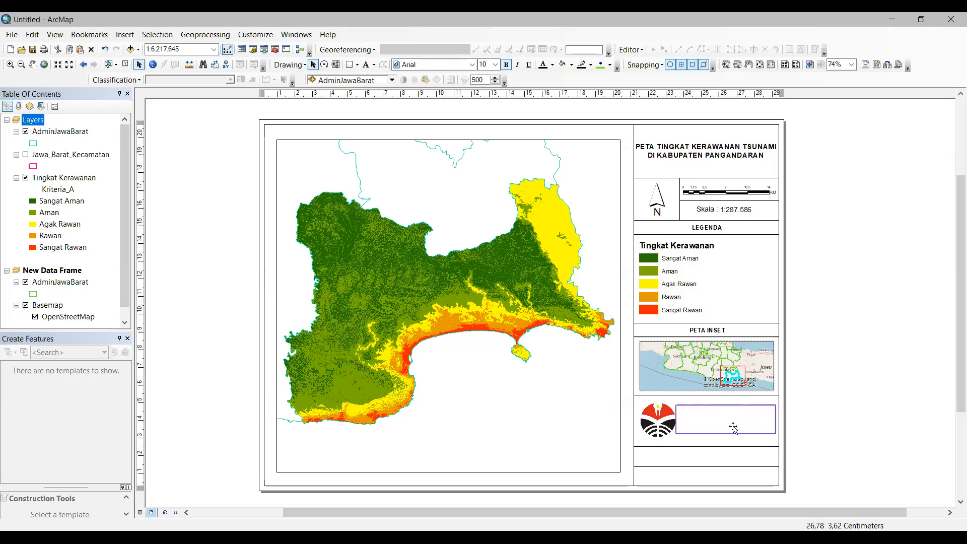
pyautogui.click(736, 428)
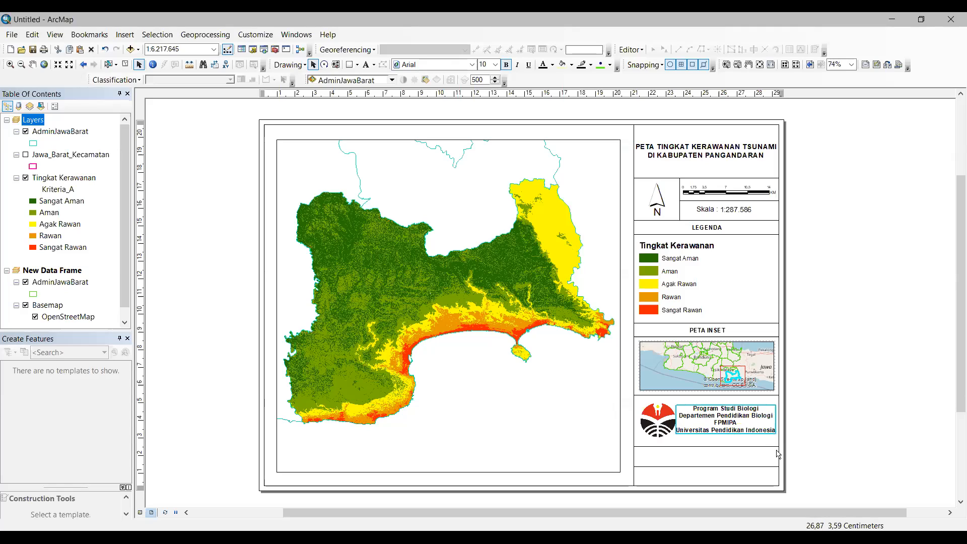
pyautogui.click(811, 466)
pyautogui.click(746, 425)
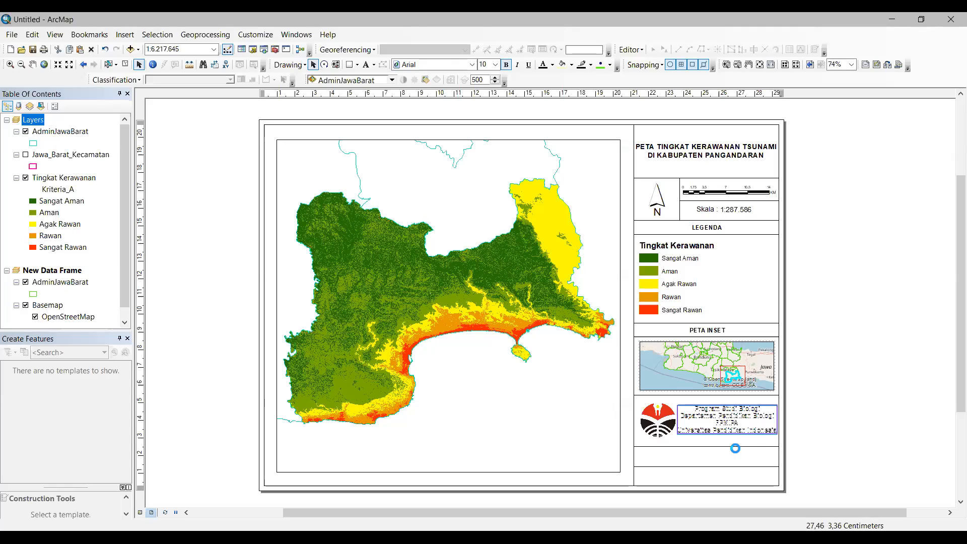
pyautogui.click(659, 427)
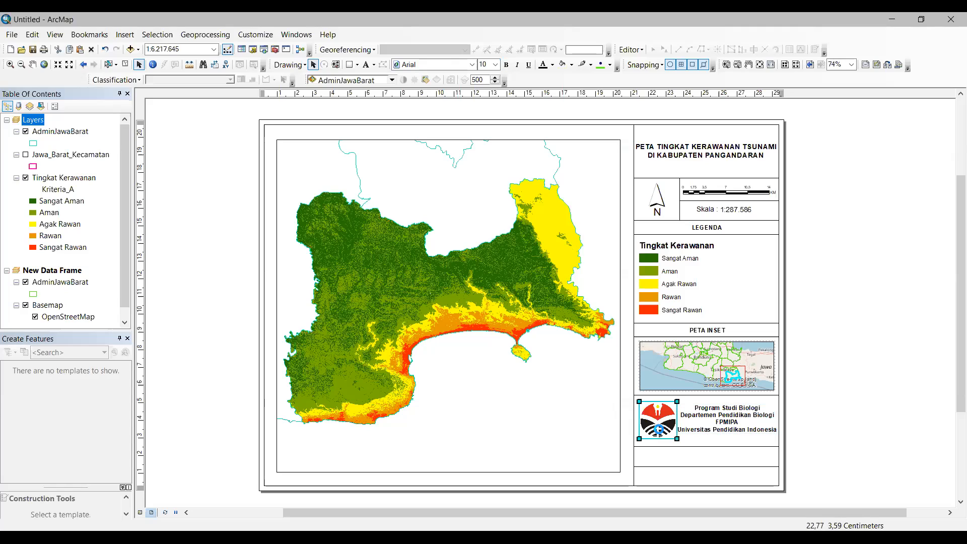
pyautogui.moveTo(673, 438); pyautogui.dragTo(670, 439)
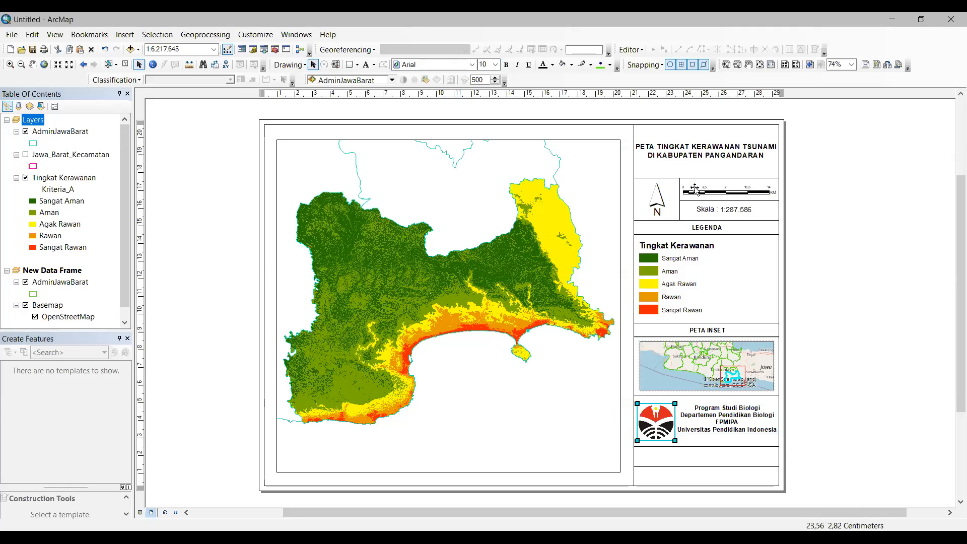
pyautogui.click(672, 94)
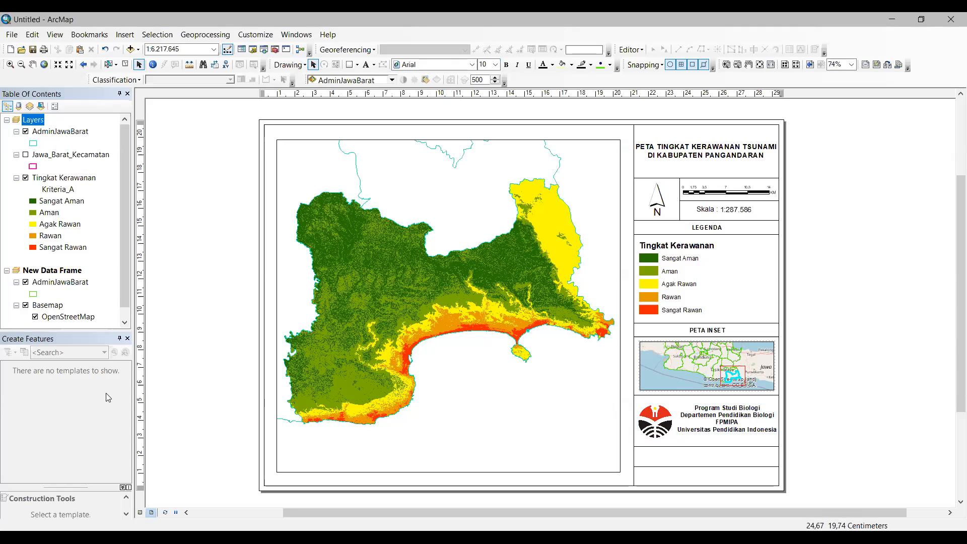
# Step: Add horizontal guides and draw a vertical divider line between the logo and credit text
pyautogui.click(142, 397)
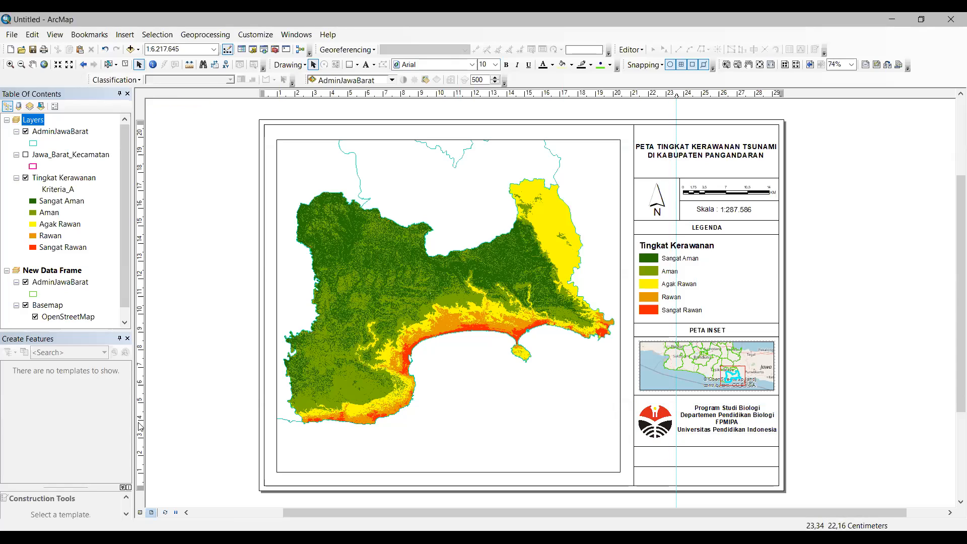
pyautogui.click(143, 449)
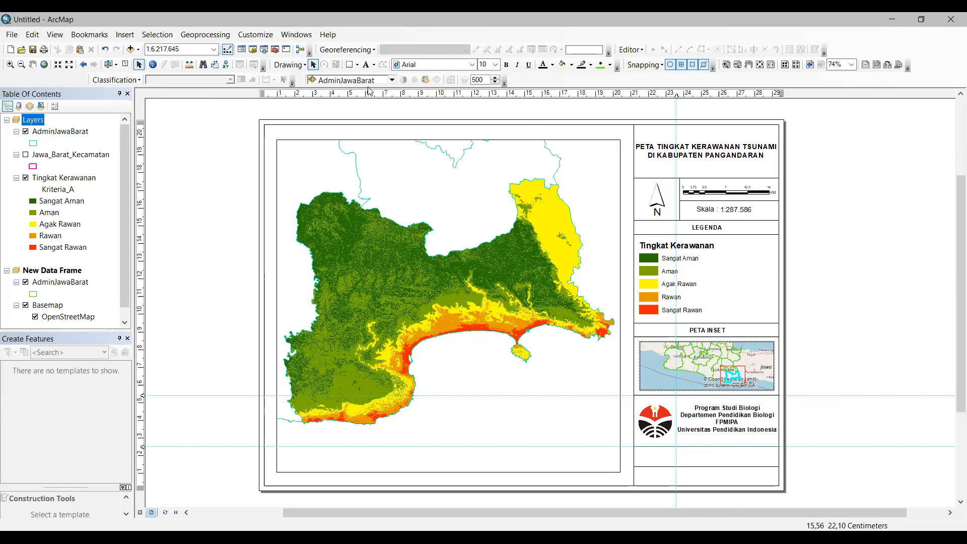
pyautogui.click(357, 64)
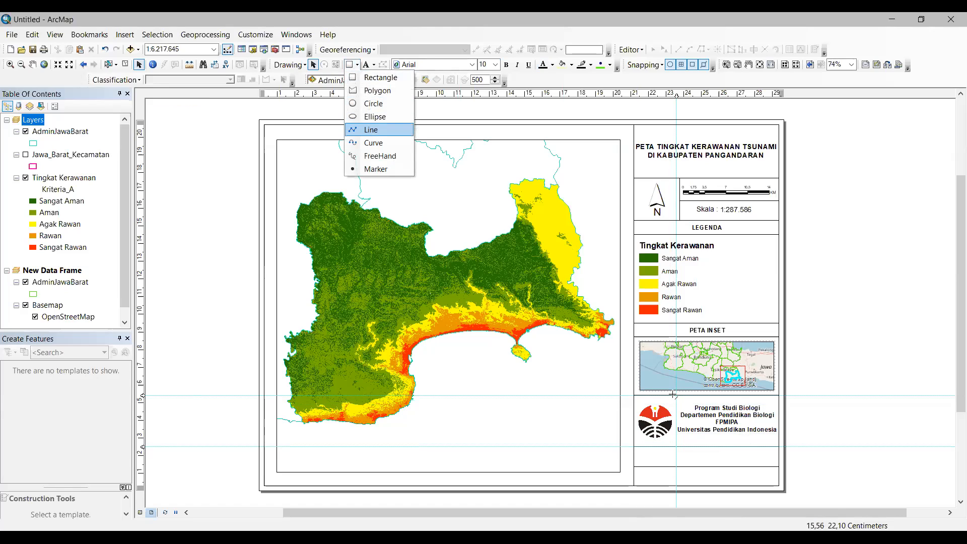
pyautogui.click(373, 130)
pyautogui.click(676, 446)
pyautogui.doubleClick(676, 396)
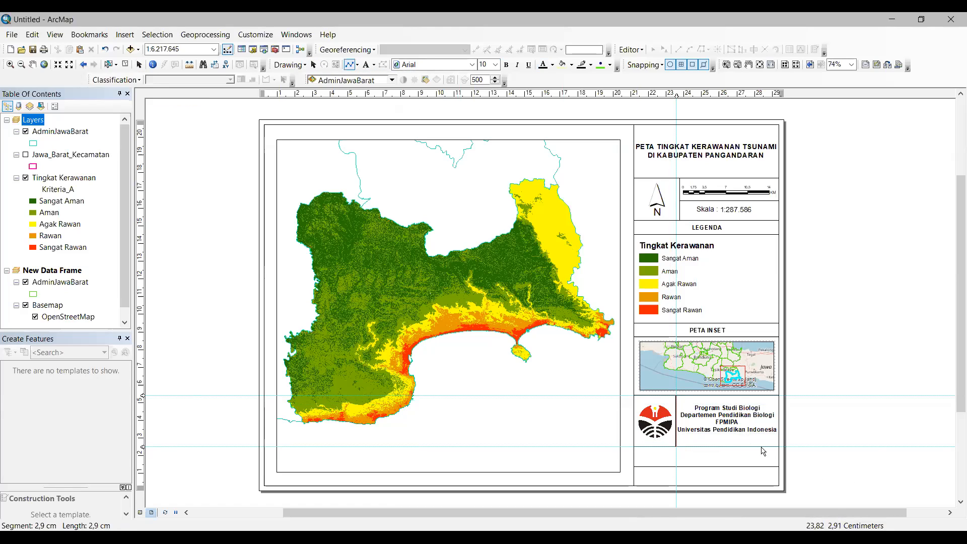
pyautogui.click(737, 423)
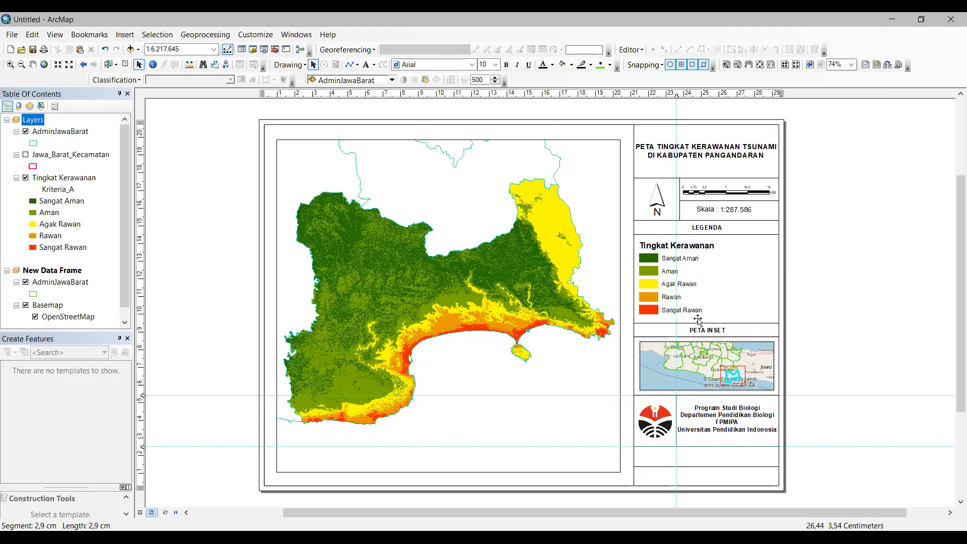
# Step: Nudge the credit text slightly left and clear all vertical and horizontal guides
pyautogui.click(698, 420)
pyautogui.moveTo(739, 424); pyautogui.dragTo(738, 425)
pyautogui.rightClick(690, 93)
pyautogui.click(735, 137)
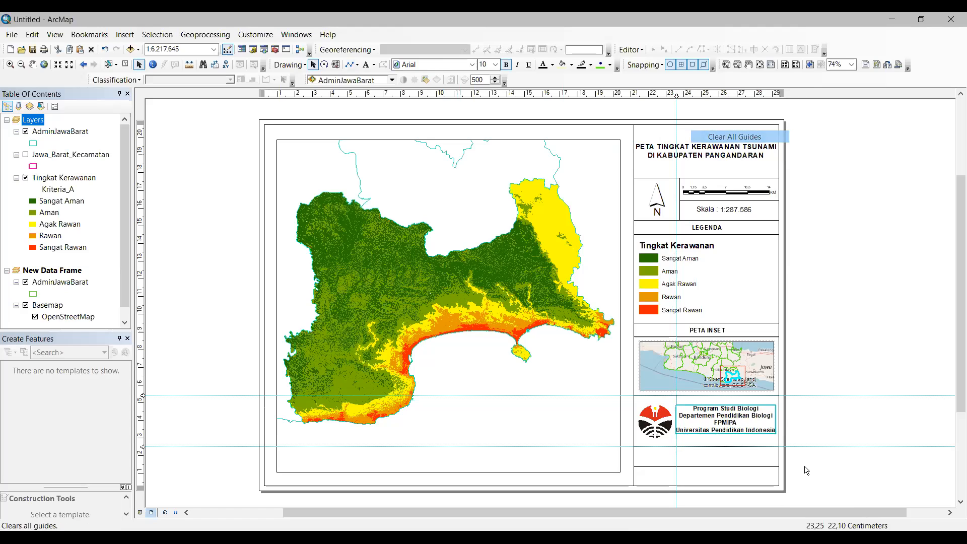
pyautogui.click(823, 480)
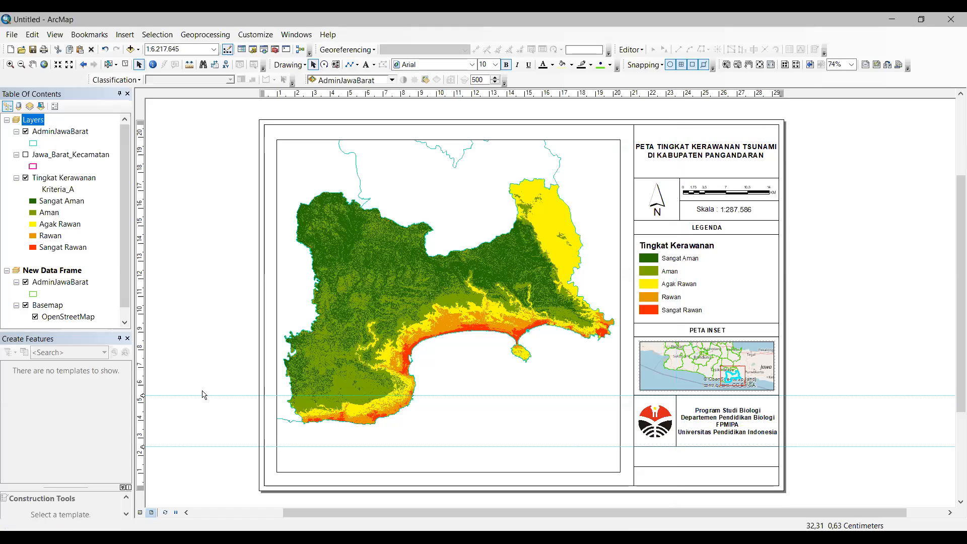
pyautogui.rightClick(142, 407)
pyautogui.click(194, 454)
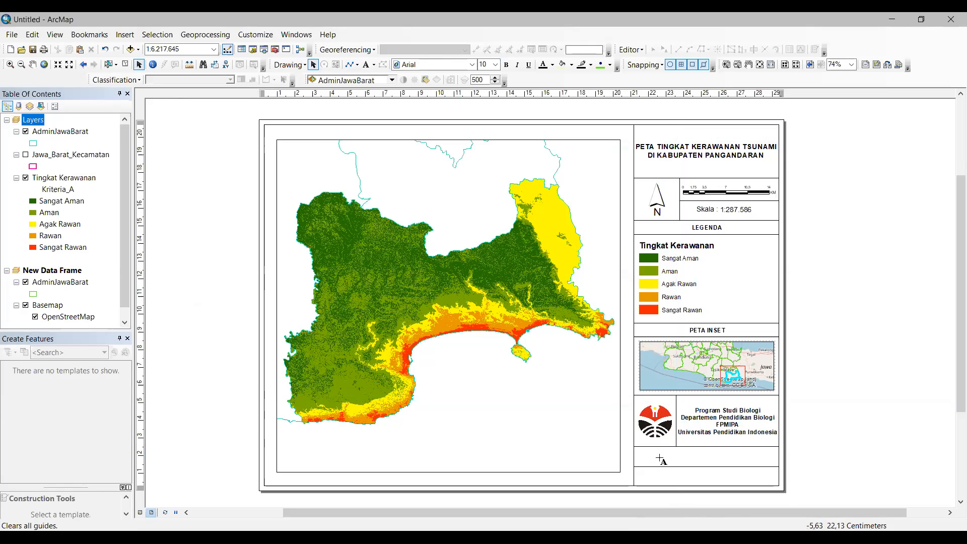
# Step: Add the text 'Sumber : Batas Administrasi Pangandara, BIG' below the logo
pyautogui.hotkey('alt', 'i')
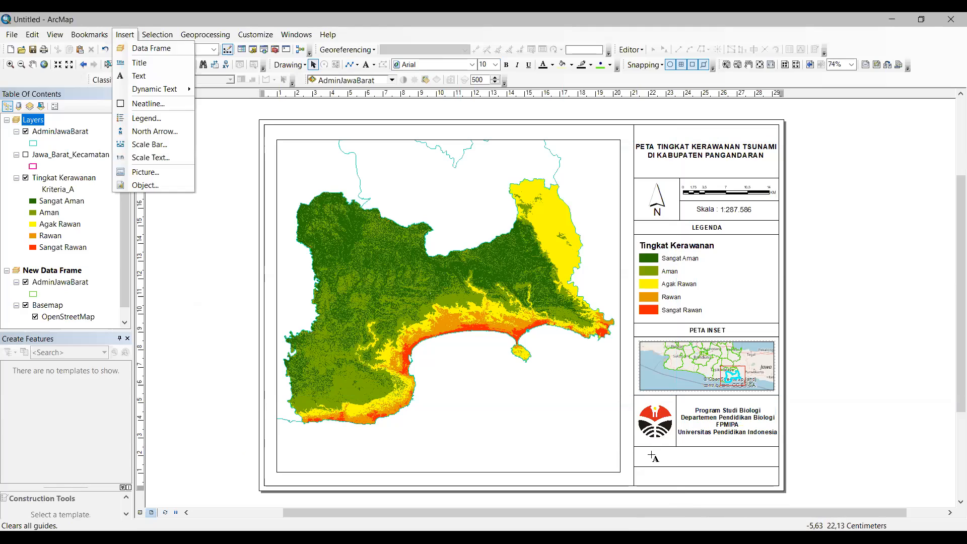
pyautogui.press('Escape')
pyautogui.click(652, 455)
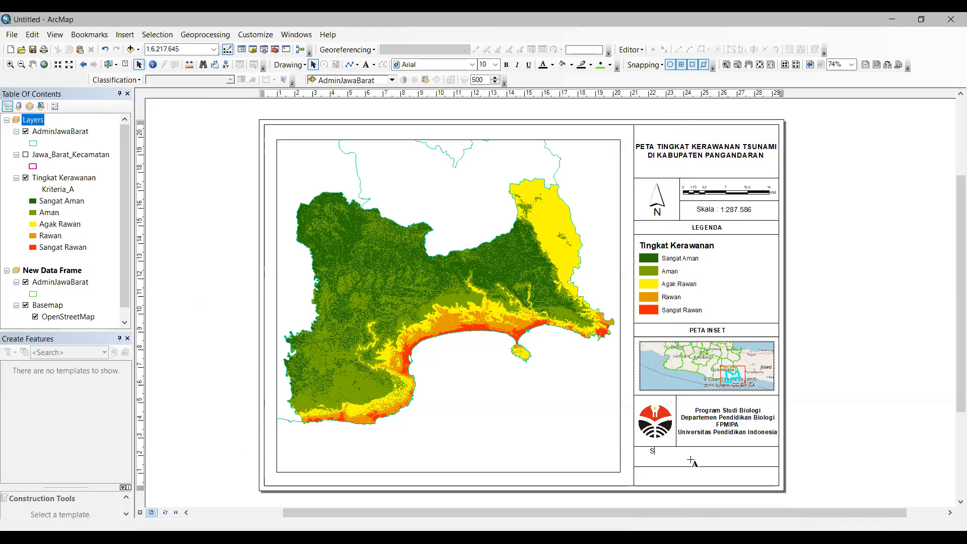
pyautogui.write('Sumber : B')
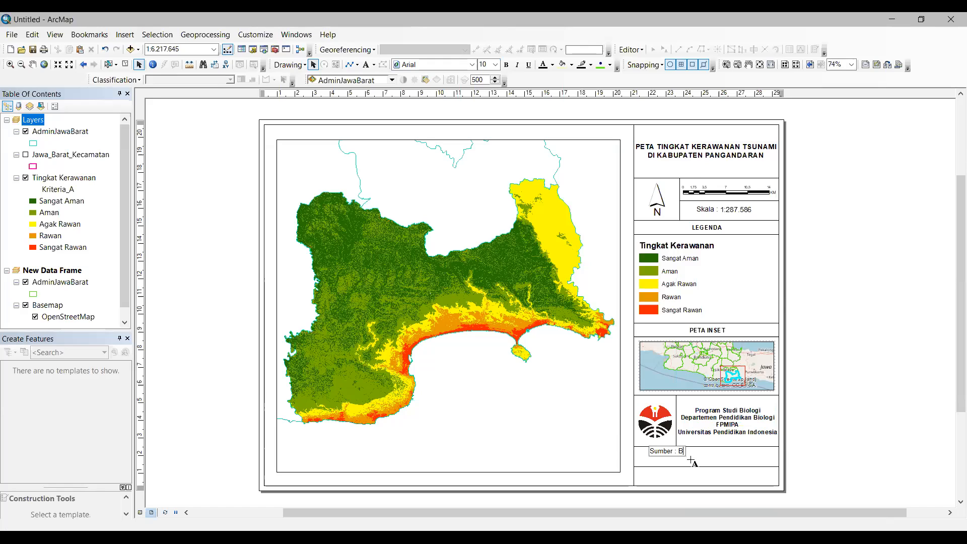
pyautogui.press('BackSpace')
pyautogui.press('BackSpace')
pyautogui.write('S')
pyautogui.write('tas Administrasi Pangandar')
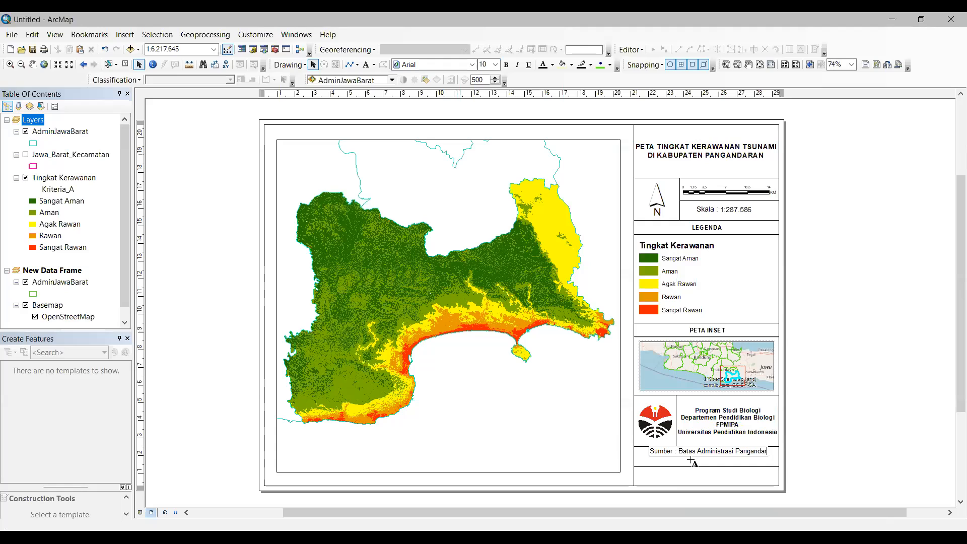
pyautogui.write('a, BIG')
pyautogui.press('Return')
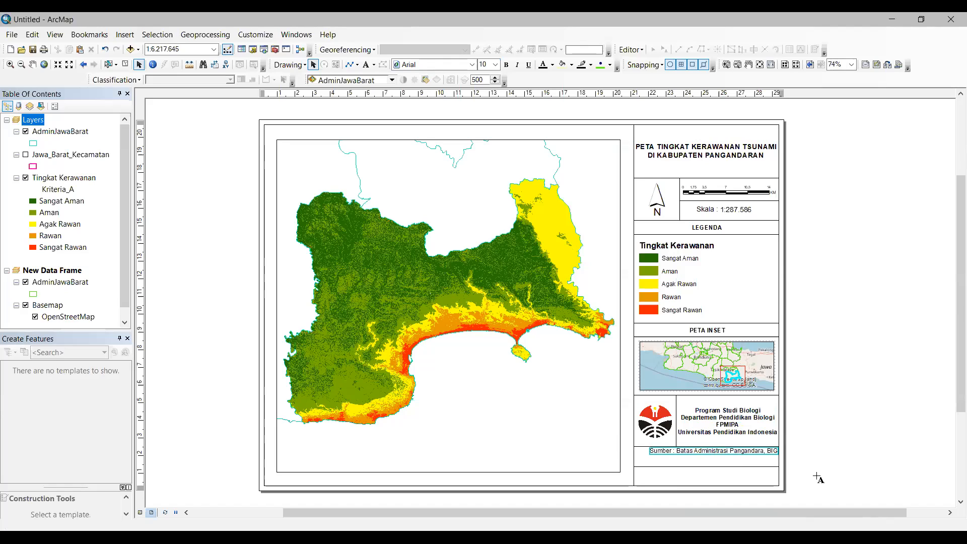
pyautogui.moveTo(738, 453); pyautogui.dragTo(729, 455)
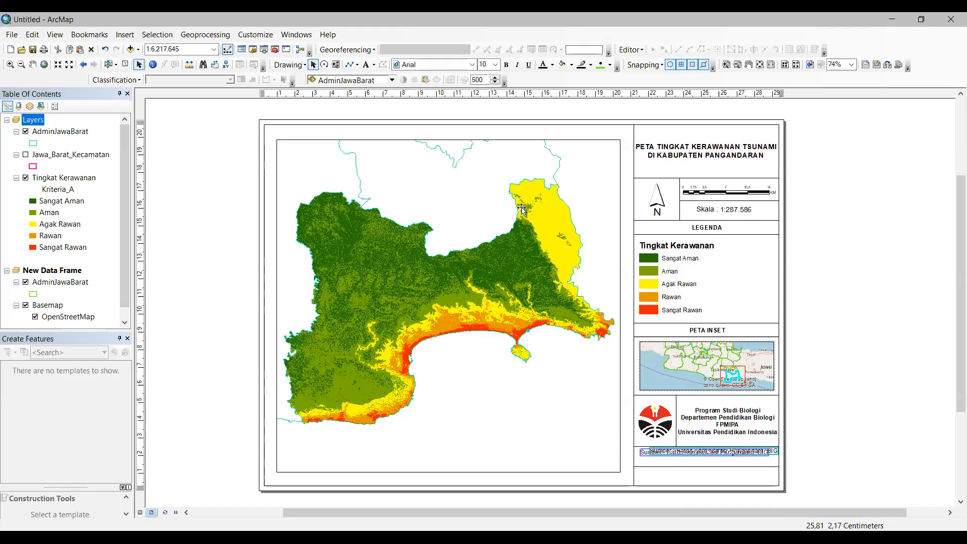
pyautogui.press('Return')
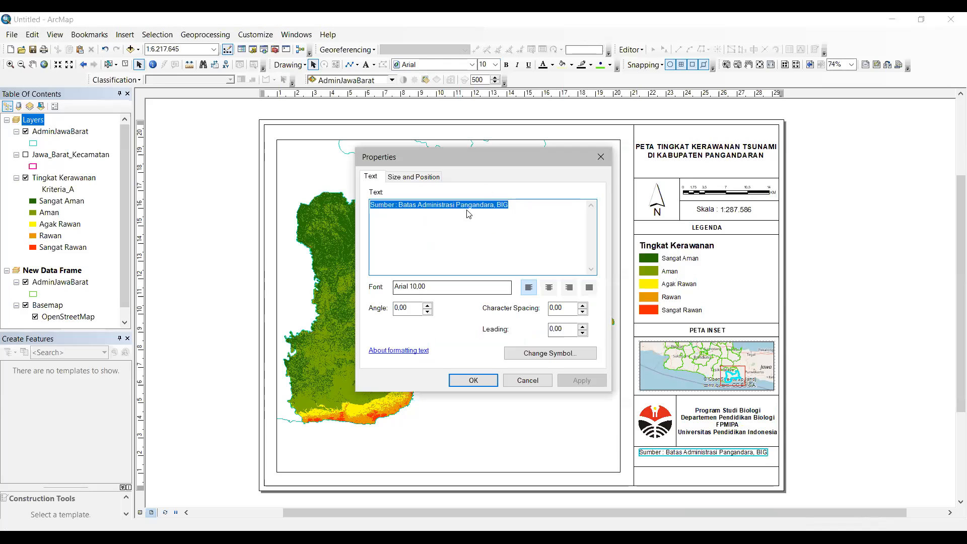
pyautogui.click(468, 214)
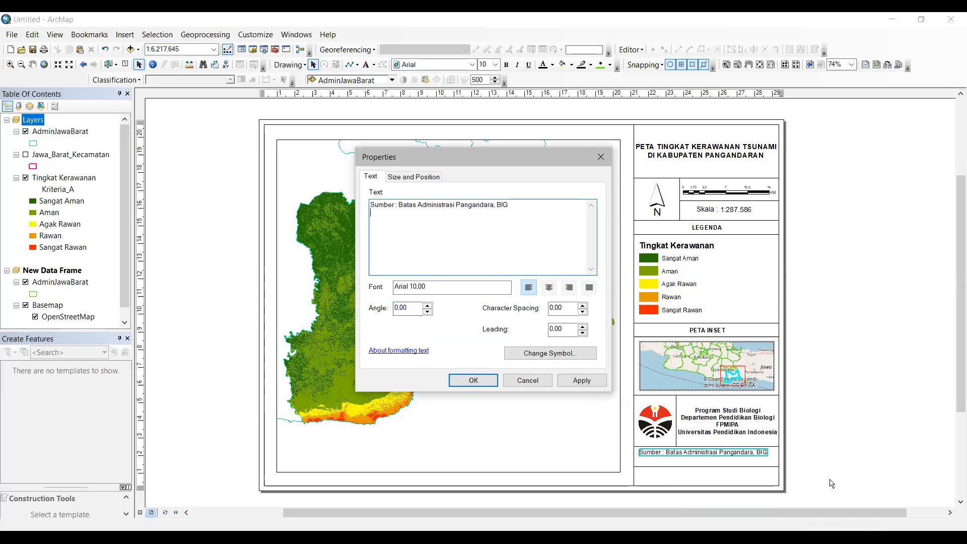
pyautogui.moveTo(744, 447); pyautogui.dragTo(752, 456)
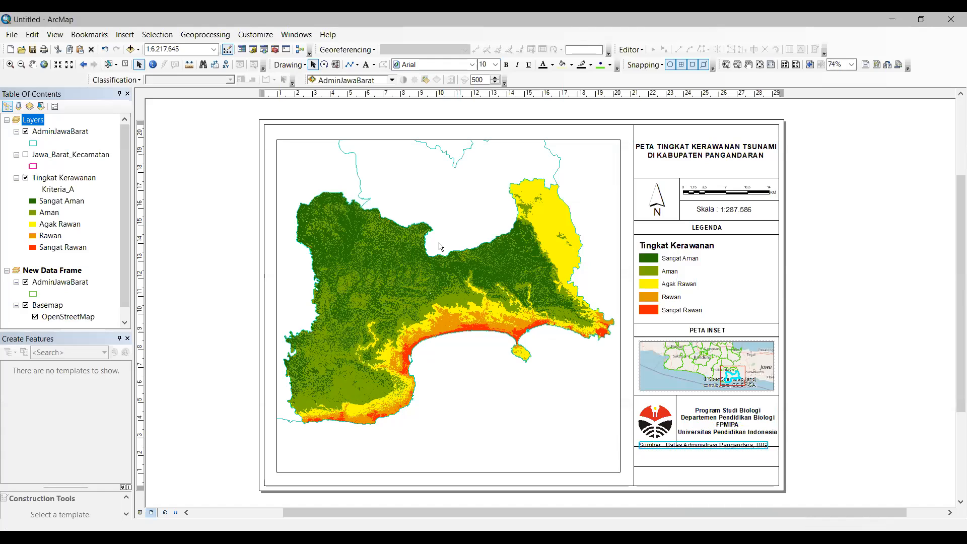
# Step: Add 'DEMNAS Pangandaran, BIG' just under the Sumber line
pyautogui.click(366, 65)
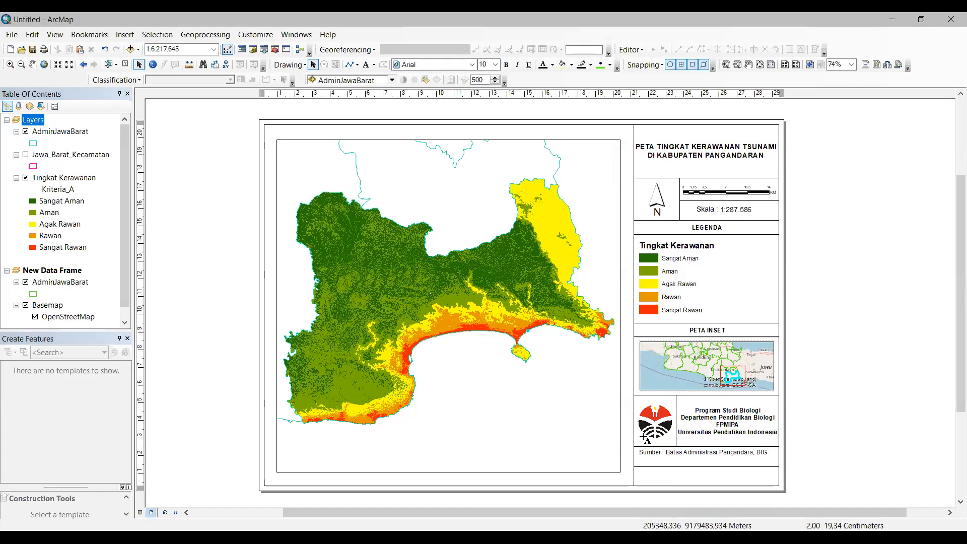
pyautogui.click(672, 458)
pyautogui.press('BackSpace')
pyautogui.write('DEMNAS')
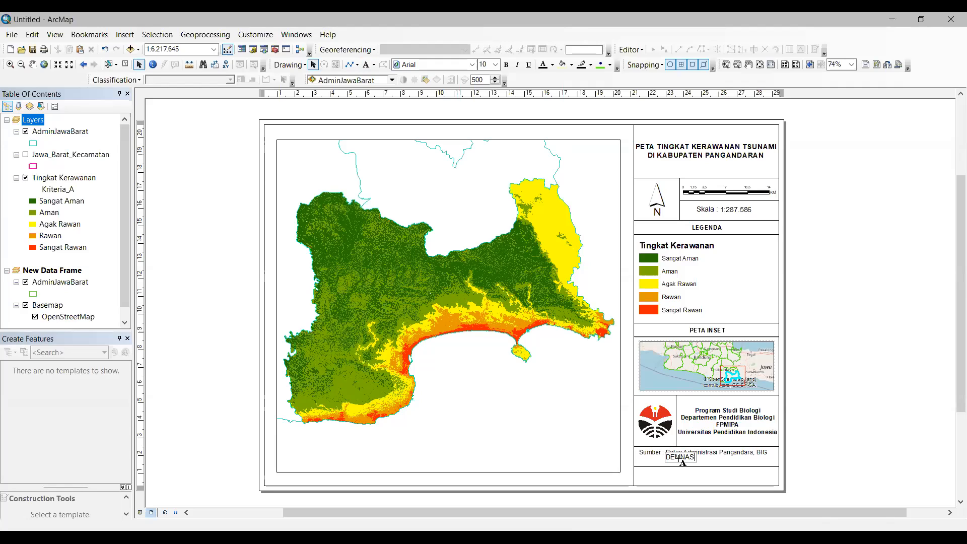
pyautogui.write(' Pangandaran, BIG')
pyautogui.click(747, 467)
pyautogui.click(733, 457)
pyautogui.moveTo(731, 458); pyautogui.dragTo(731, 462)
pyautogui.click(837, 478)
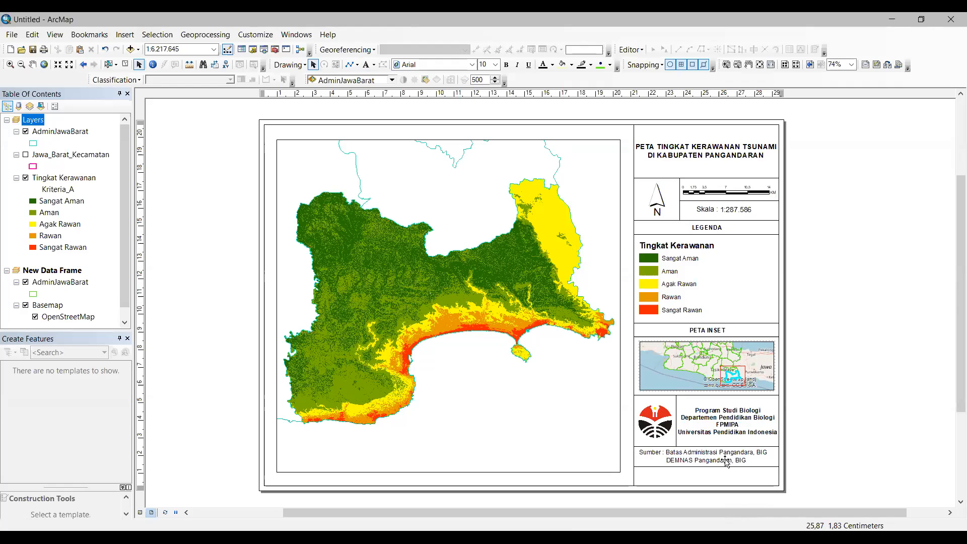
pyautogui.click(726, 459)
pyautogui.click(735, 458)
pyautogui.click(814, 481)
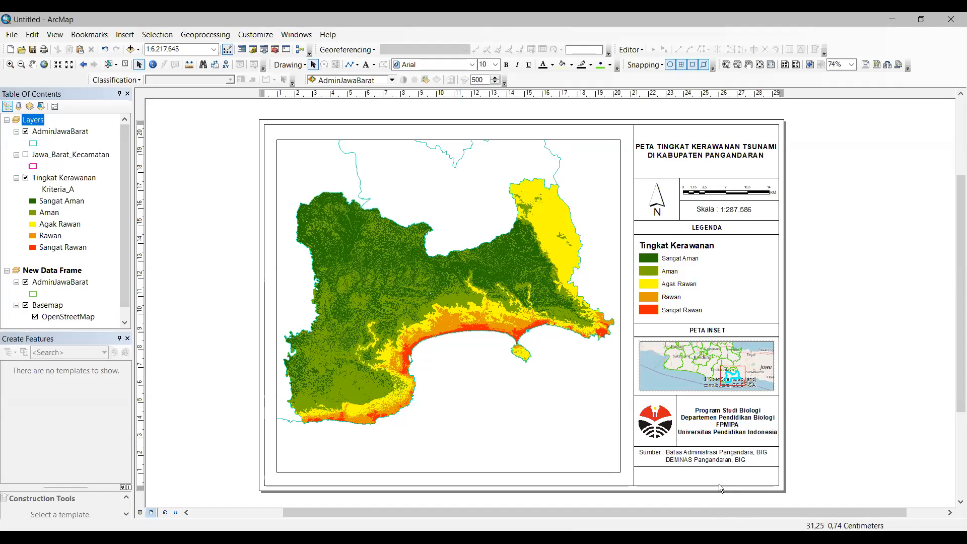
# Step: Select both source credit lines and group them into one block
pyautogui.click(716, 459)
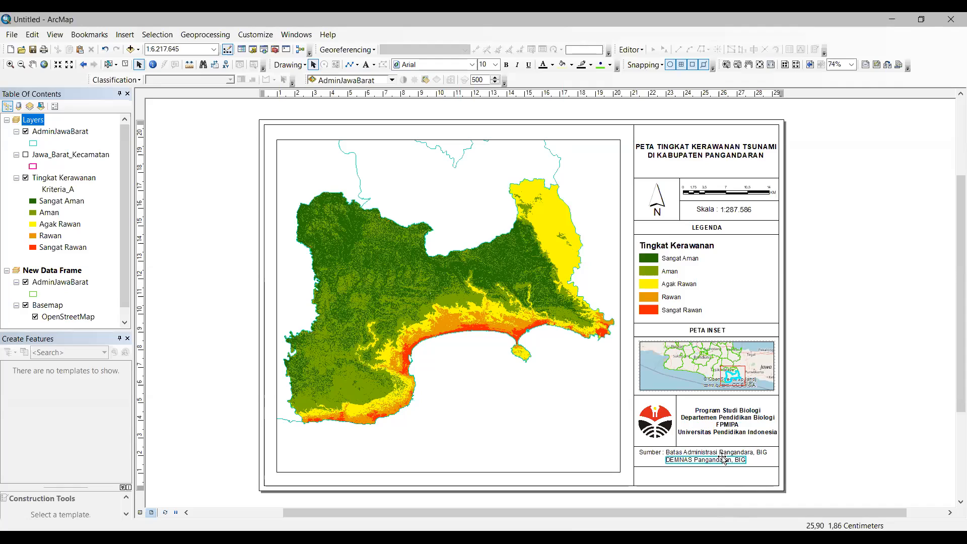
pyautogui.click(698, 452)
pyautogui.click(756, 464)
pyautogui.click(719, 453)
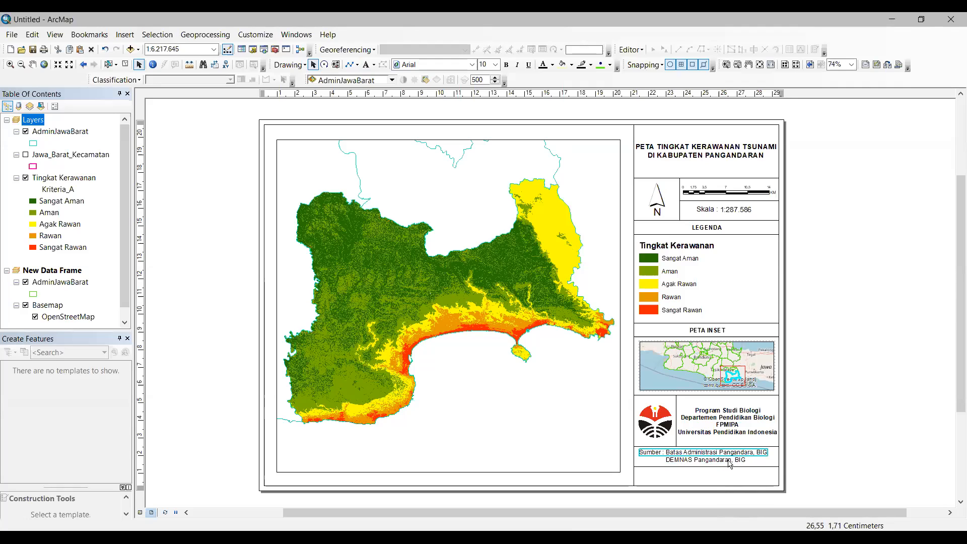
pyautogui.keyDown('shift'); pyautogui.click(729, 461); pyautogui.keyUp('shift')
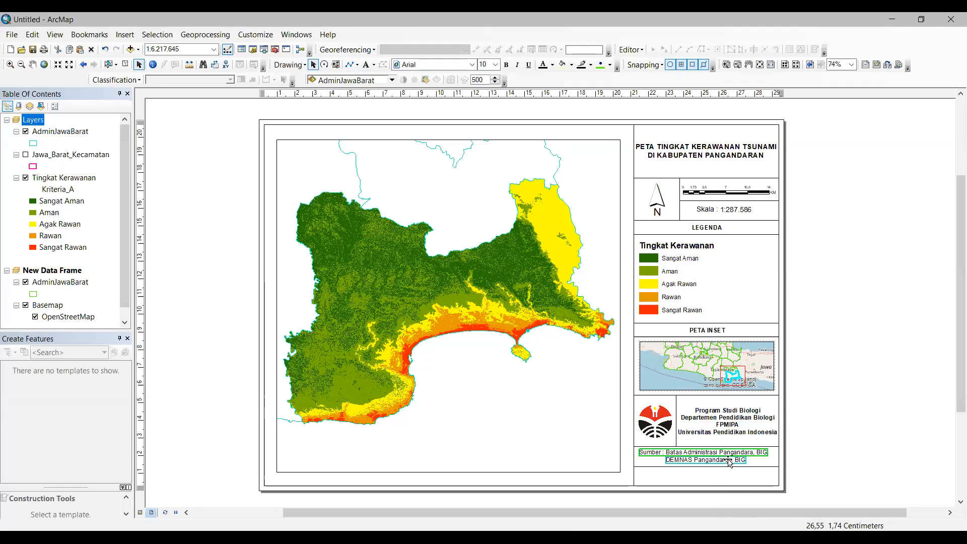
pyautogui.rightClick(740, 461)
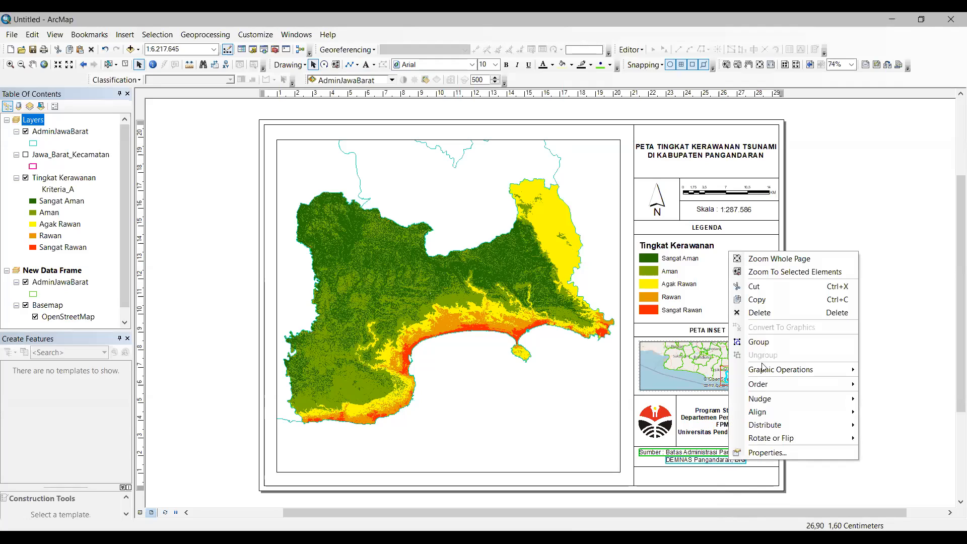
pyautogui.click(771, 345)
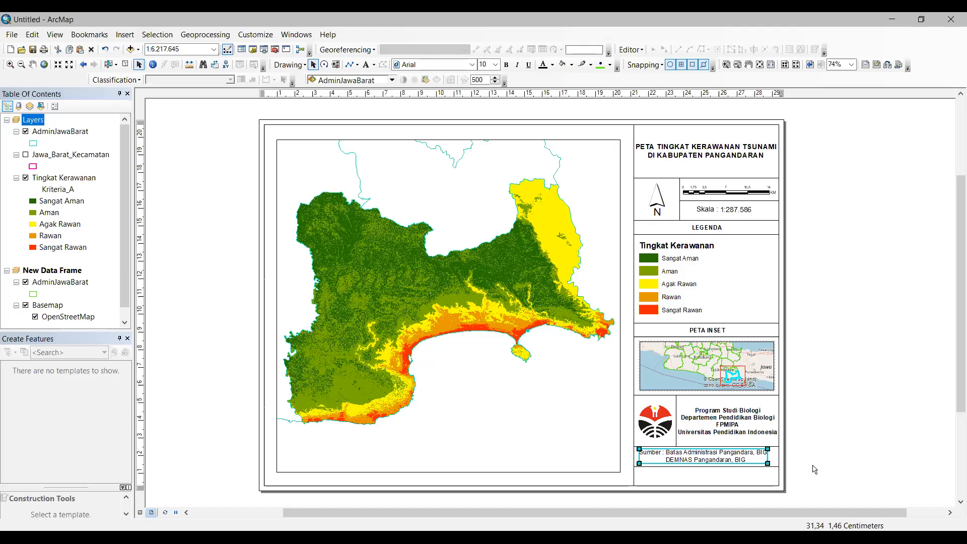
pyautogui.click(815, 469)
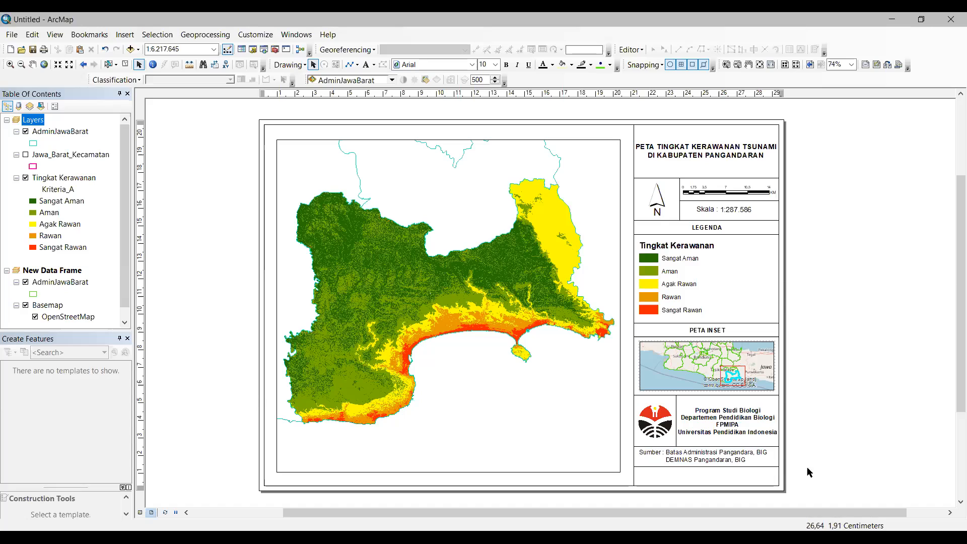
pyautogui.click(738, 459)
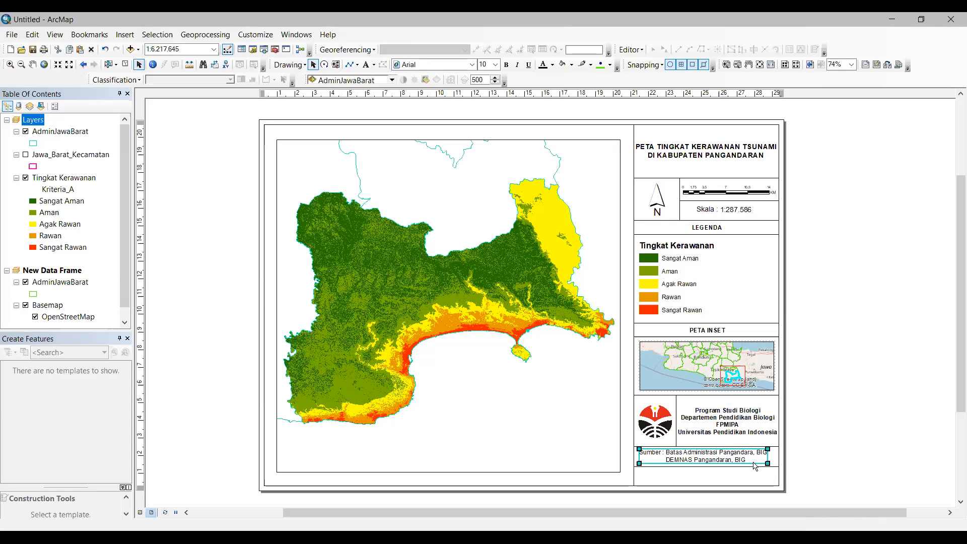
pyautogui.click(819, 470)
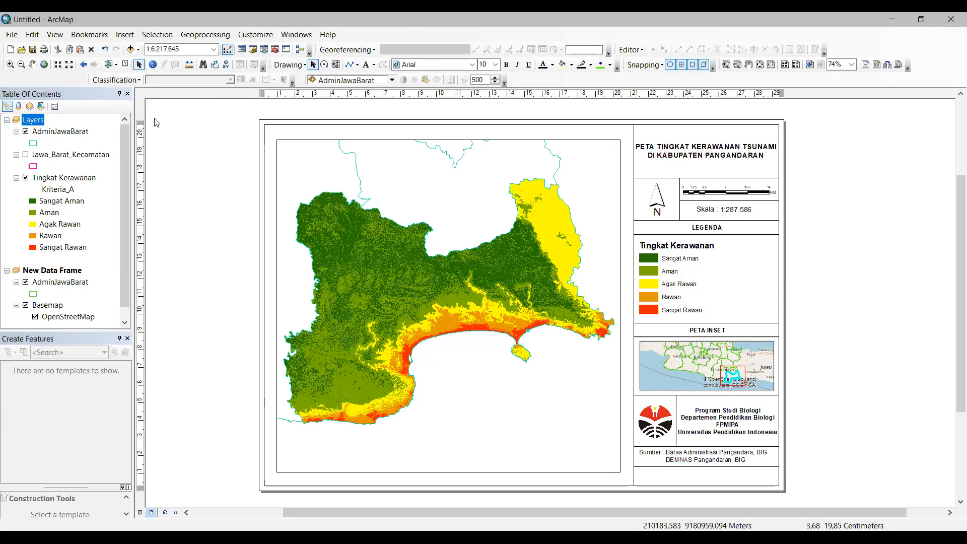
pyautogui.click(124, 34)
pyautogui.click(155, 77)
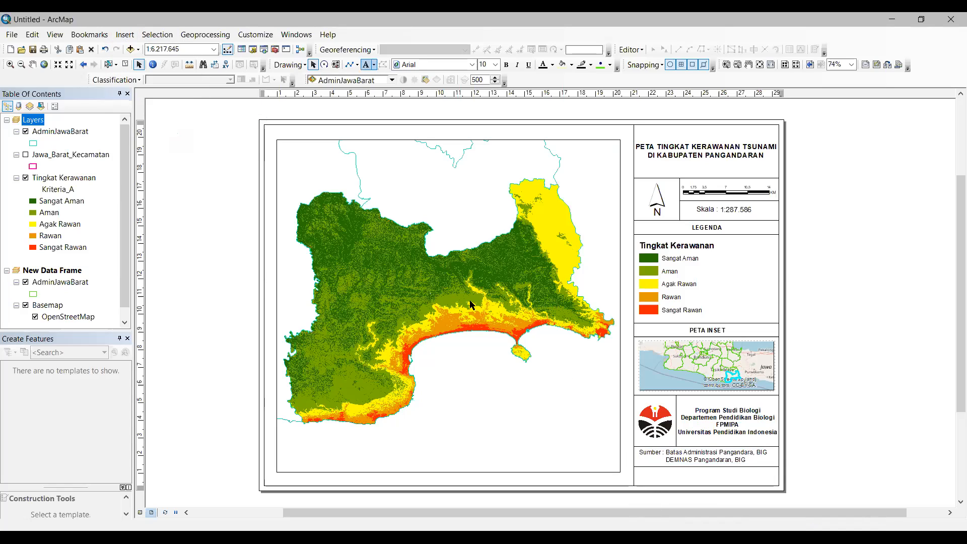
# Step: Add a 'Nama :' line with the author's name and student number under the source note
pyautogui.click(365, 66)
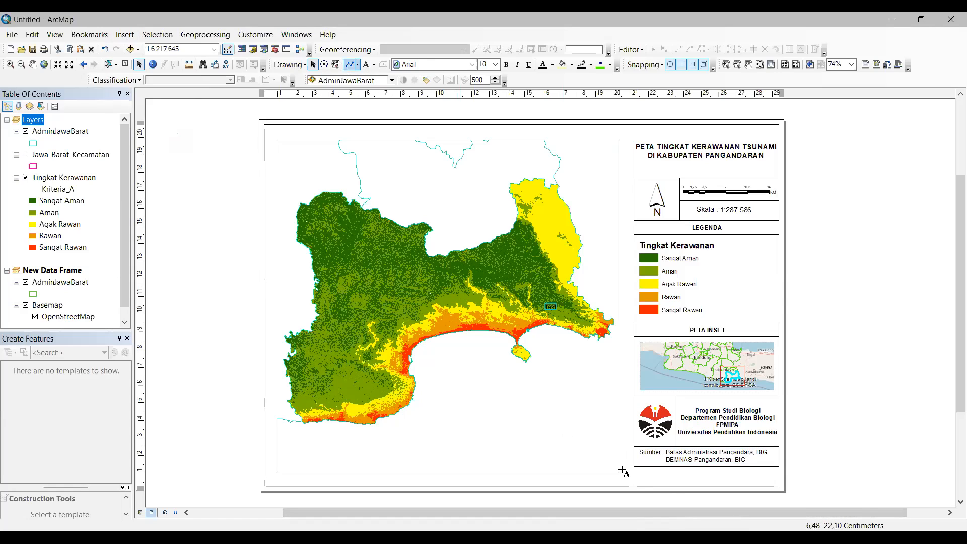
pyautogui.click(366, 65)
pyautogui.click(642, 478)
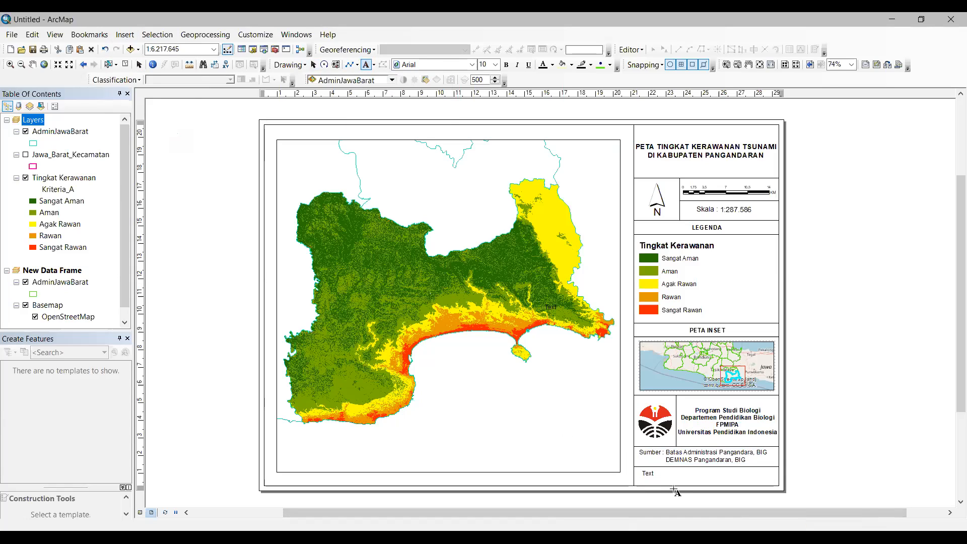
pyautogui.press('Escape')
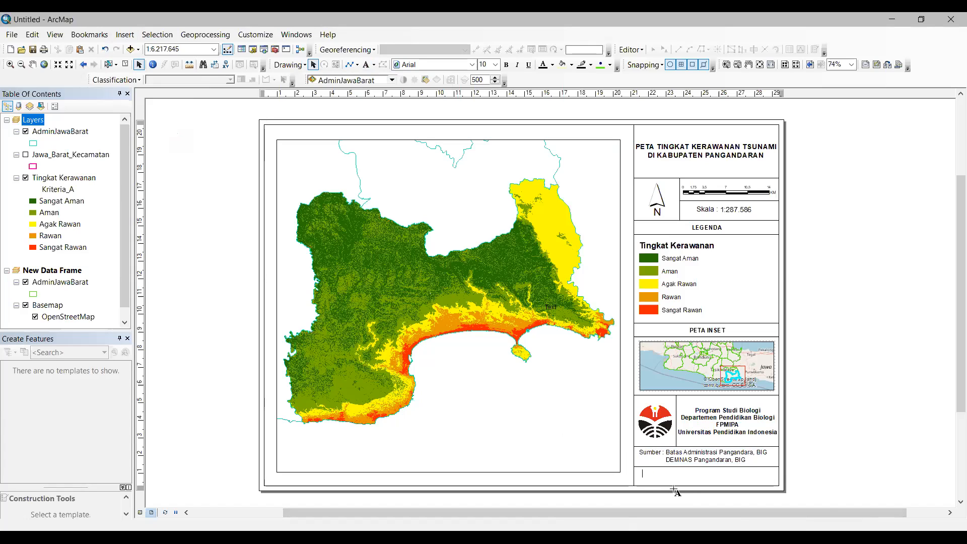
pyautogui.write('a')
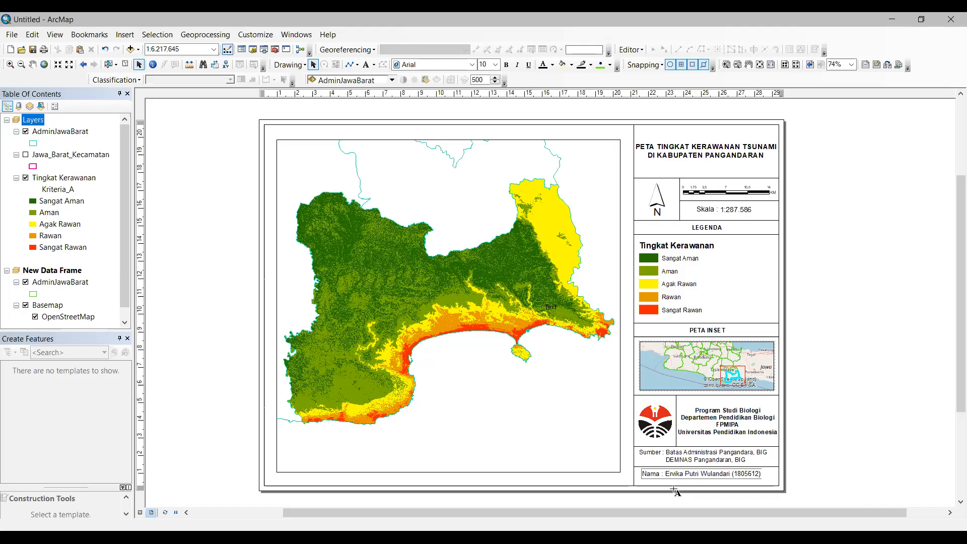
pyautogui.click(812, 477)
pyautogui.click(732, 475)
pyautogui.moveTo(749, 478); pyautogui.dragTo(748, 481)
pyautogui.click(839, 489)
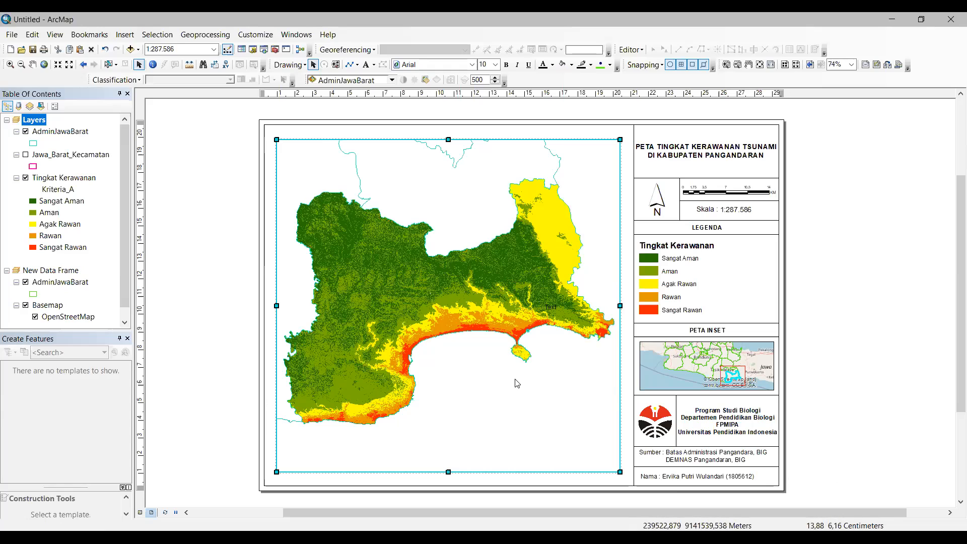
# Step: Create a Graticule grid with default settings in the main data frame's properties and apply it
pyautogui.rightClick(515, 382)
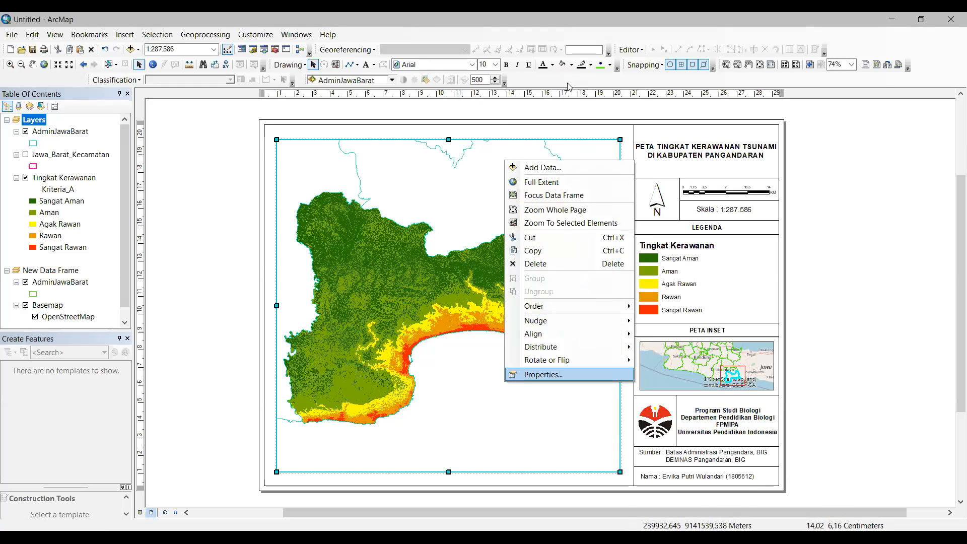
pyautogui.press('Return')
pyautogui.moveTo(616, 88); pyautogui.dragTo(446, 85)
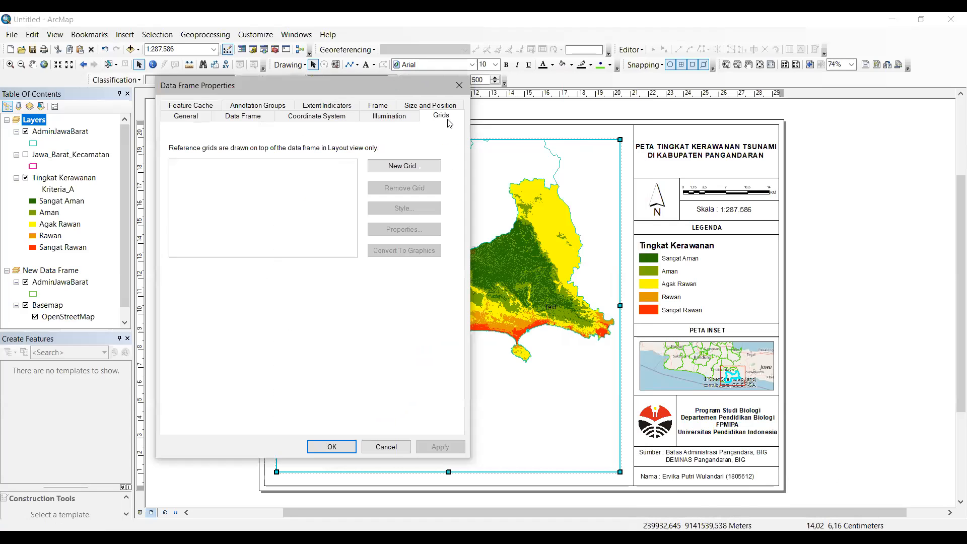
pyautogui.click(428, 168)
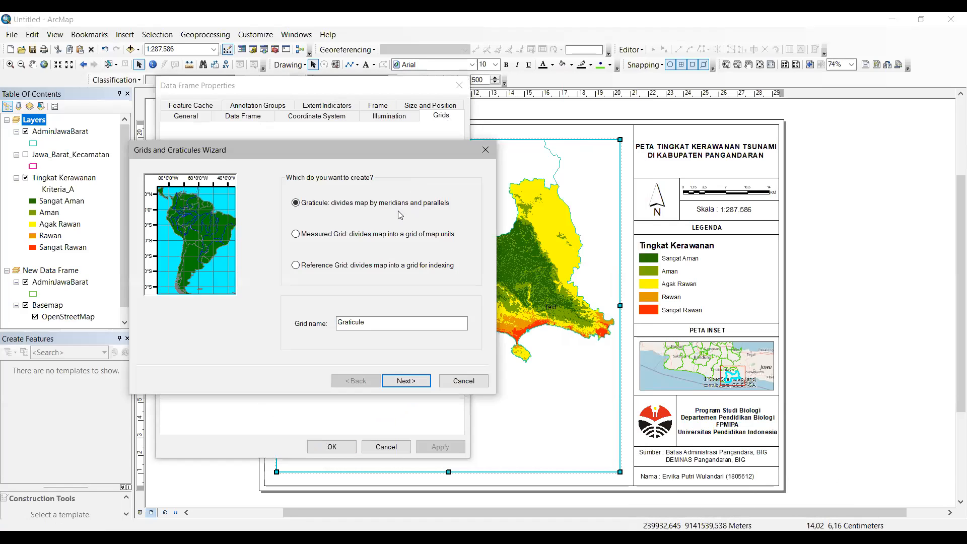
pyautogui.click(406, 381)
pyautogui.click(406, 381)
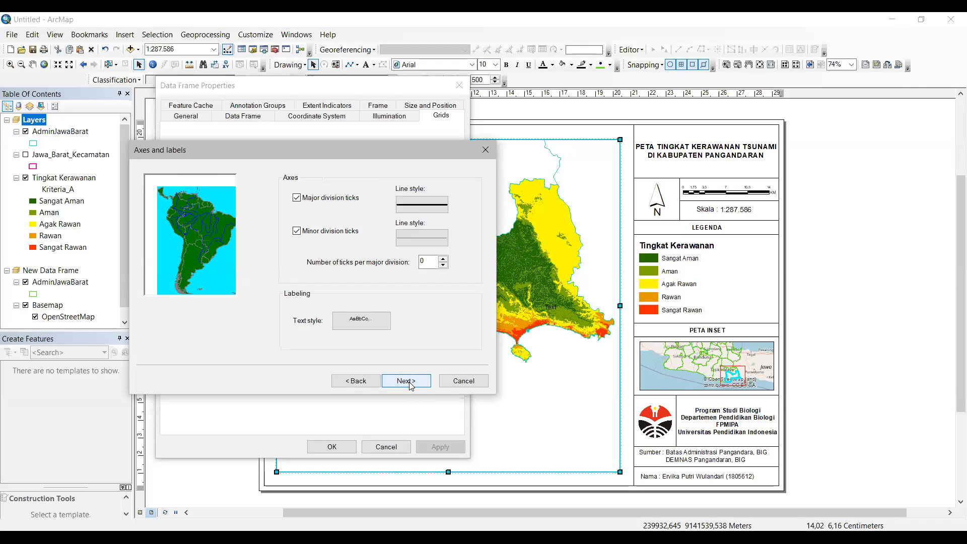
pyautogui.click(406, 382)
pyautogui.click(406, 381)
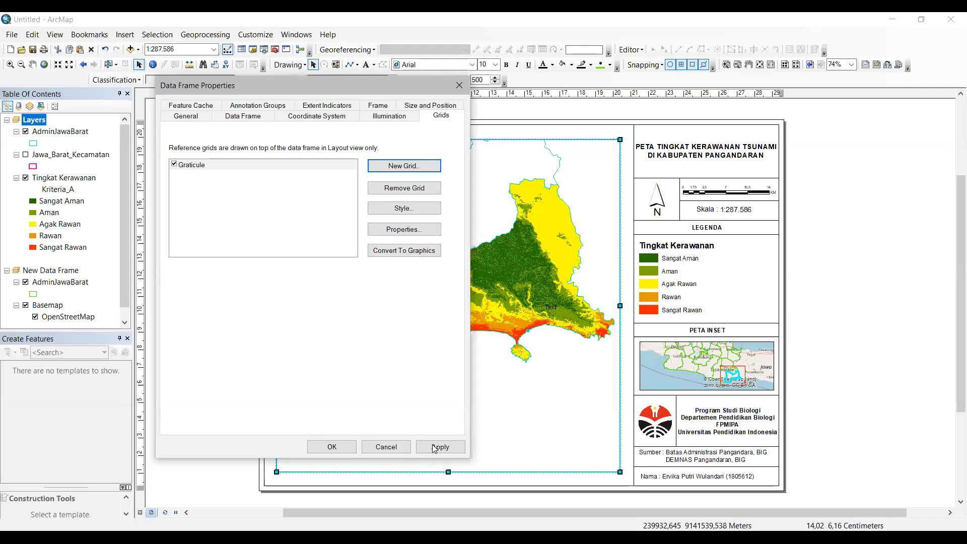
pyautogui.click(439, 447)
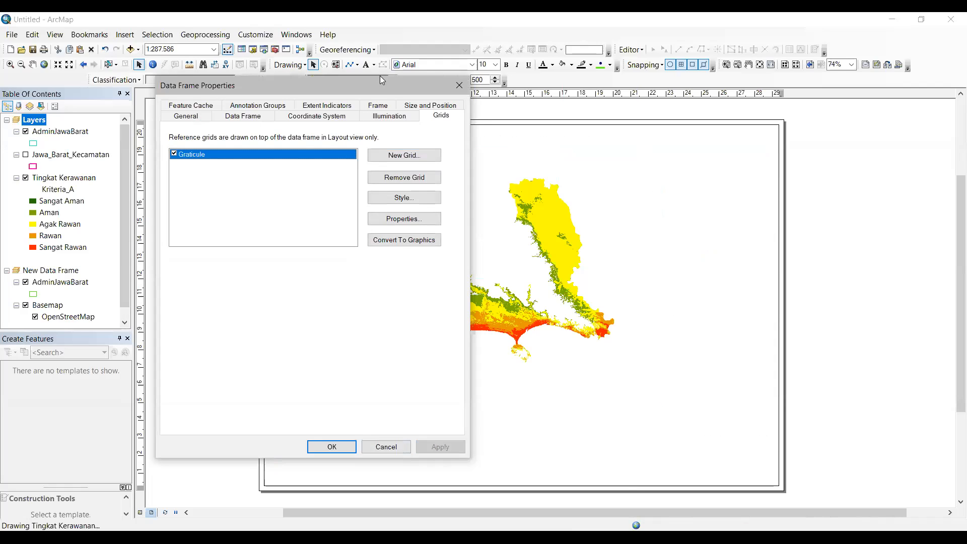
pyautogui.moveTo(396, 85); pyautogui.dragTo(238, 86)
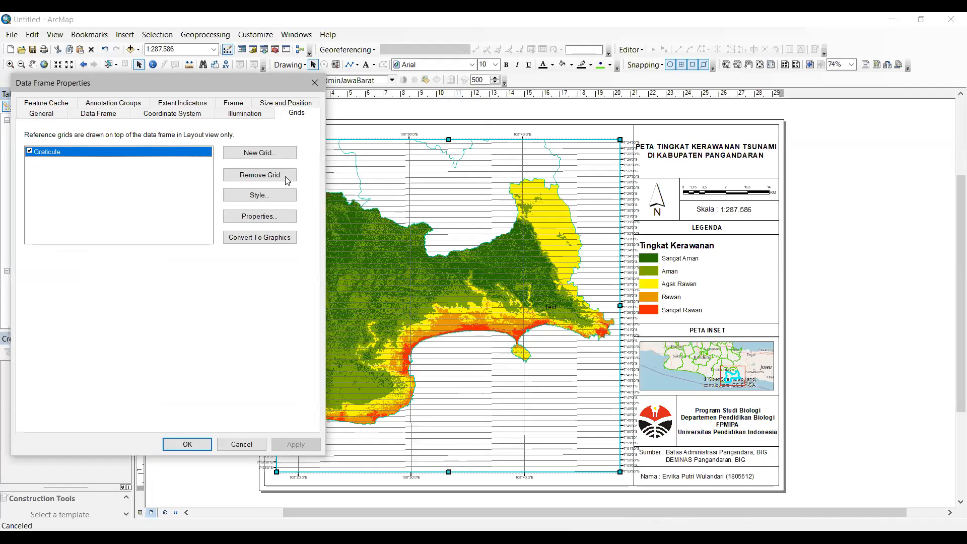
# Step: Set the graticule latitude interval to 0°8'30" and apply it to the map
pyautogui.click(275, 217)
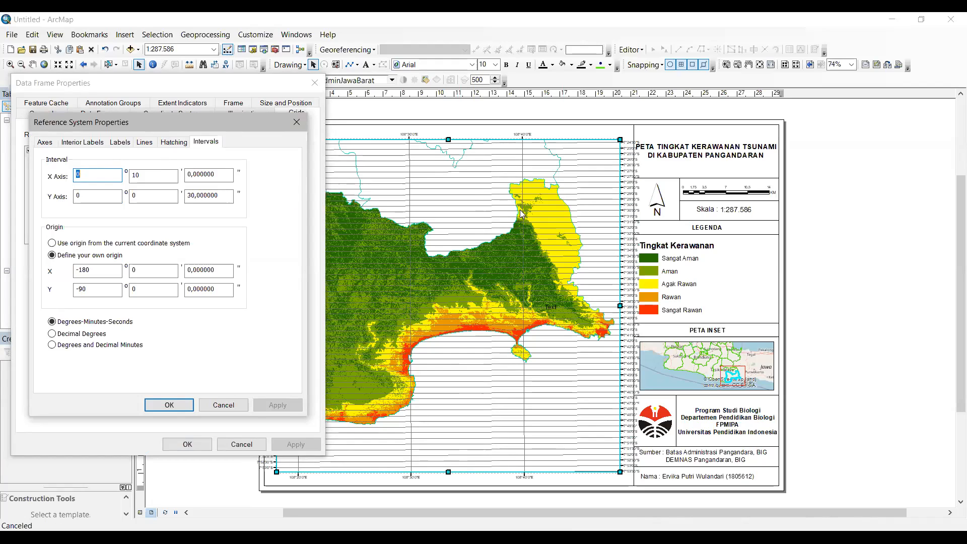
pyautogui.click(149, 197)
pyautogui.doubleClick(171, 198)
pyautogui.write('5')
pyautogui.click(271, 404)
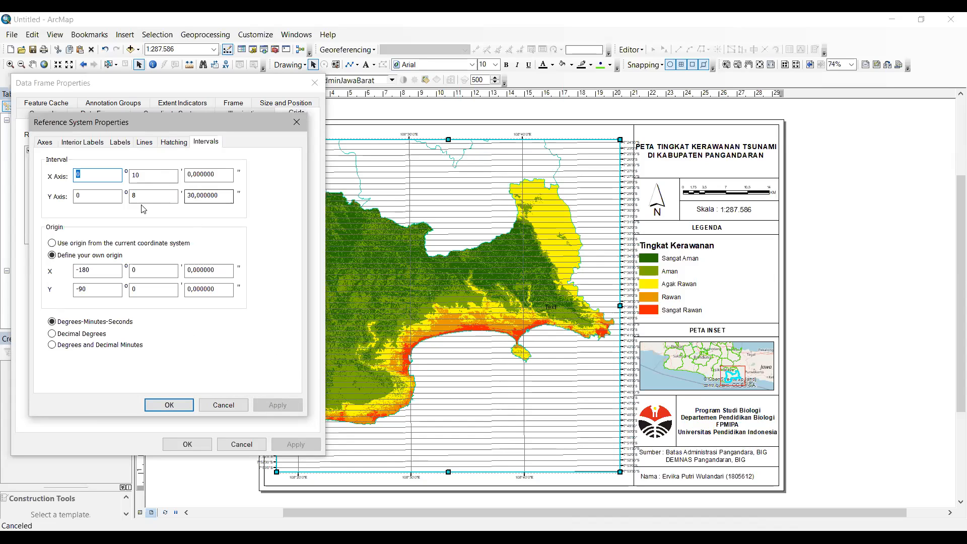
pyautogui.click(186, 402)
pyautogui.click(281, 448)
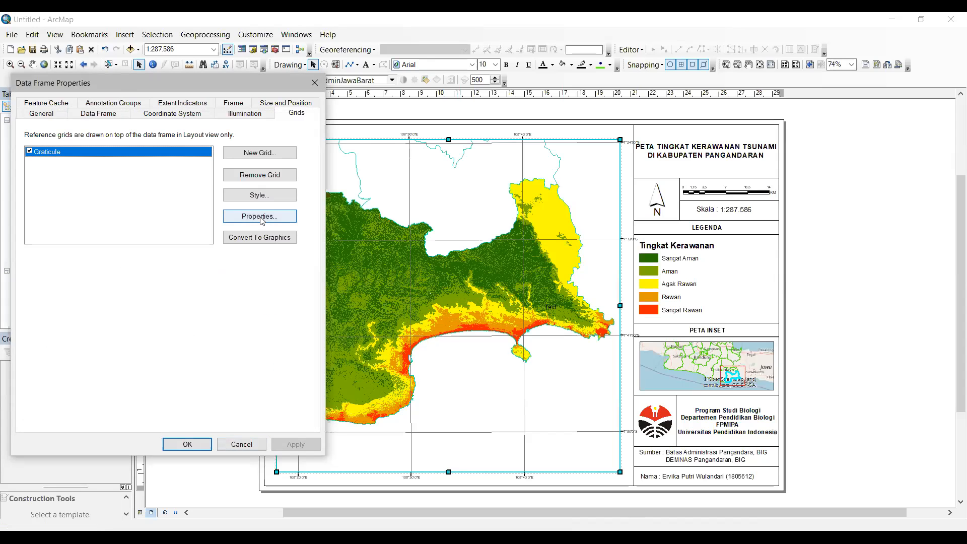
pyautogui.click(260, 216)
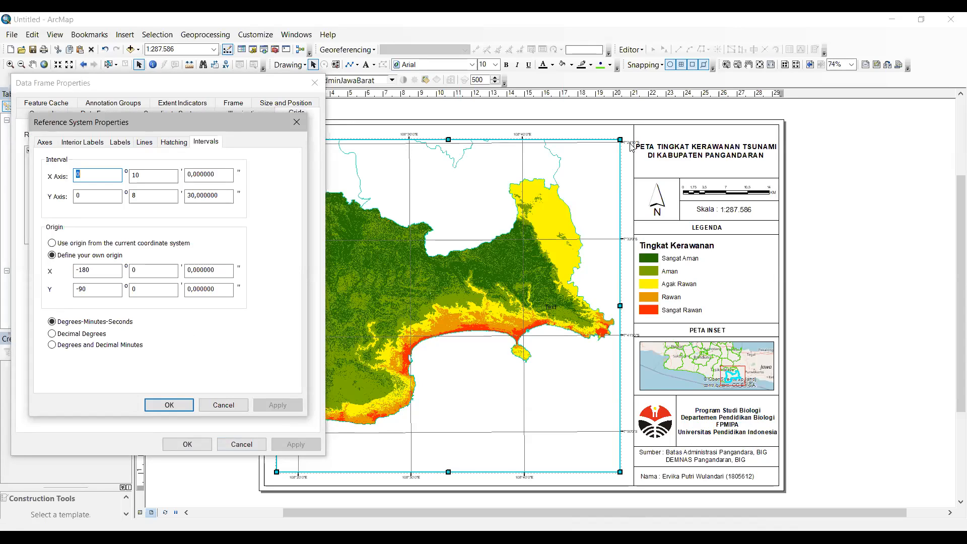
pyautogui.click(121, 143)
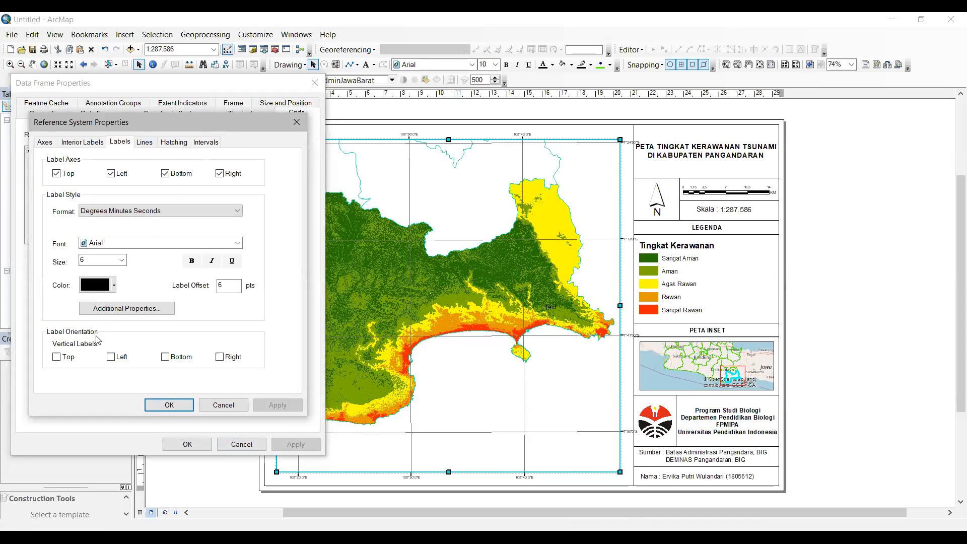
# Step: Turn the graticule's left and right labels vertical
pyautogui.click(112, 358)
pyautogui.click(174, 145)
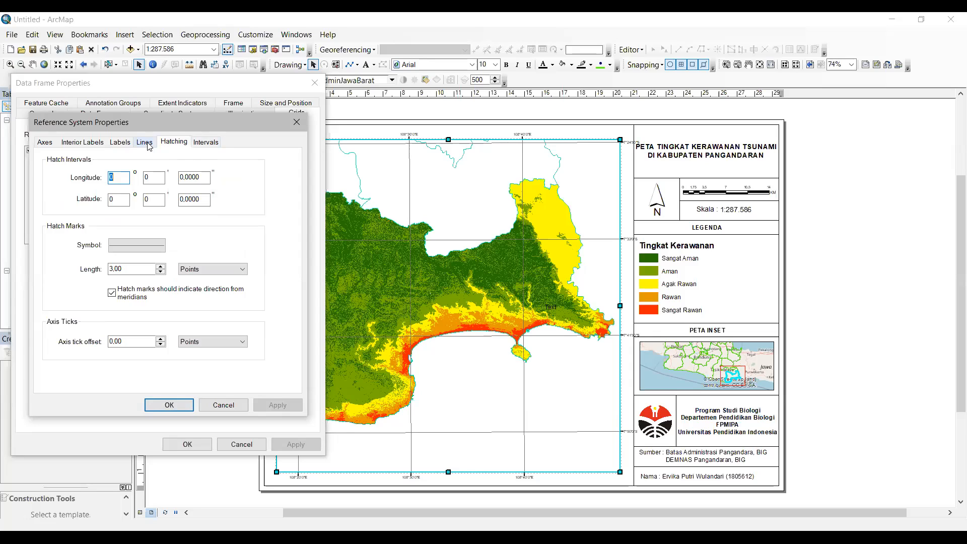
pyautogui.click(144, 142)
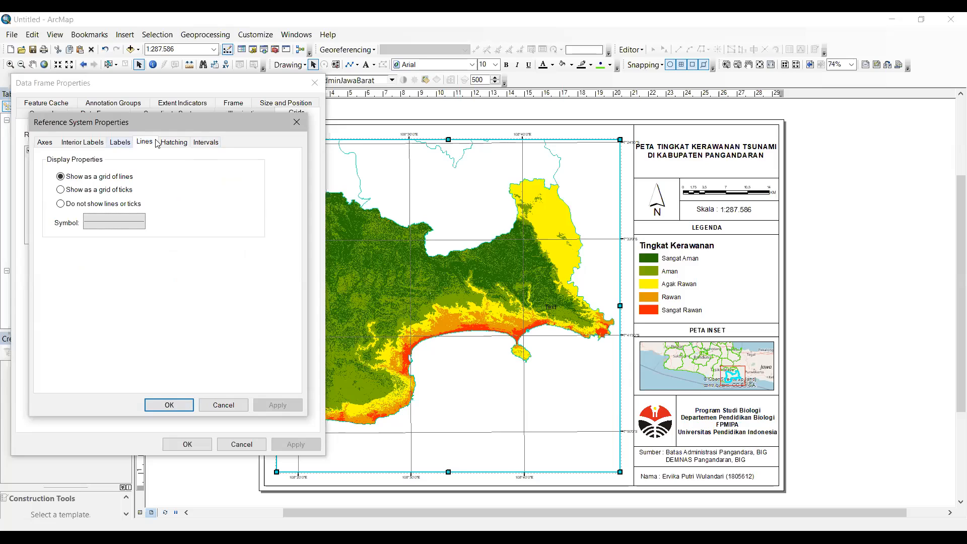
pyautogui.moveTo(157, 123); pyautogui.dragTo(757, 116)
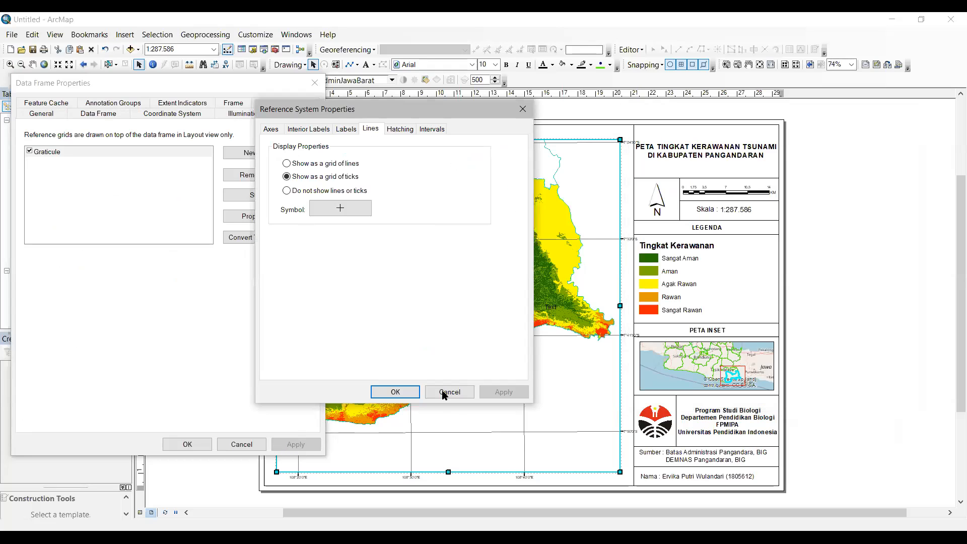
pyautogui.click(445, 392)
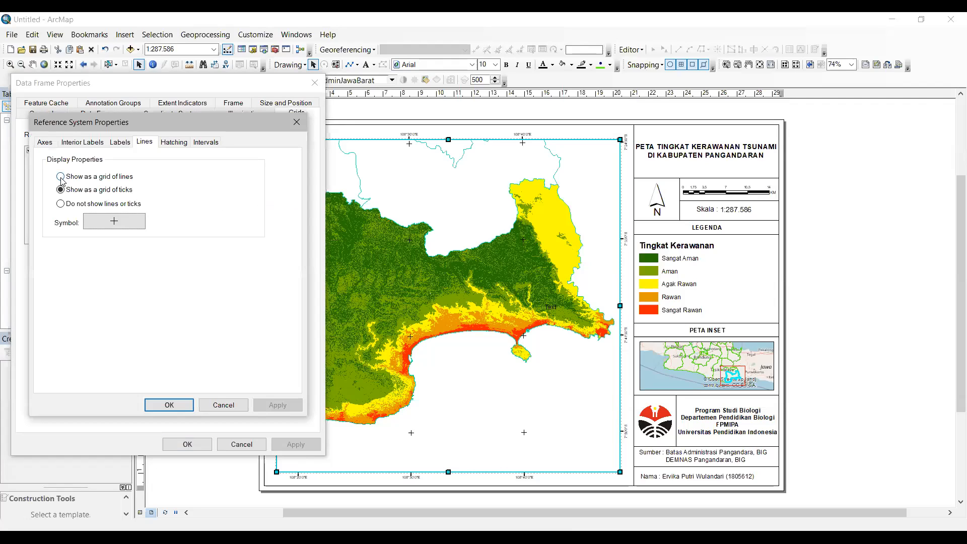
pyautogui.click(119, 144)
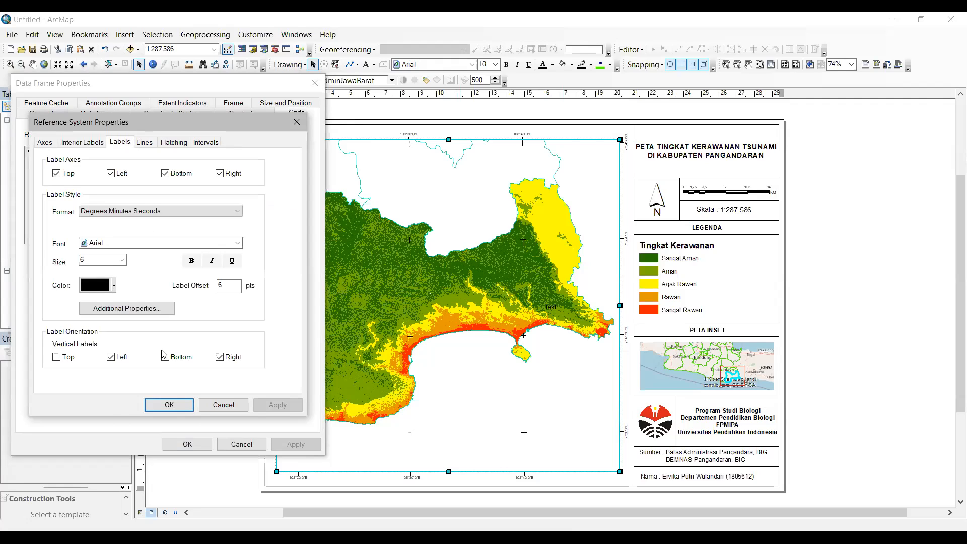
# Step: Colour the grid labels sky blue and set the grid line width to 0,50
pyautogui.click(96, 285)
pyautogui.click(157, 343)
pyautogui.click(144, 143)
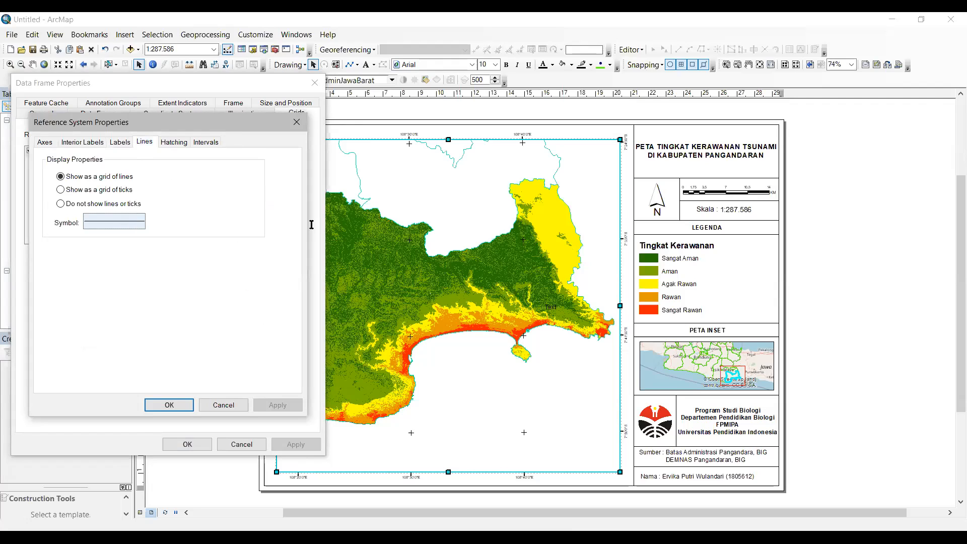
pyautogui.click(115, 222)
pyautogui.doubleClick(305, 229)
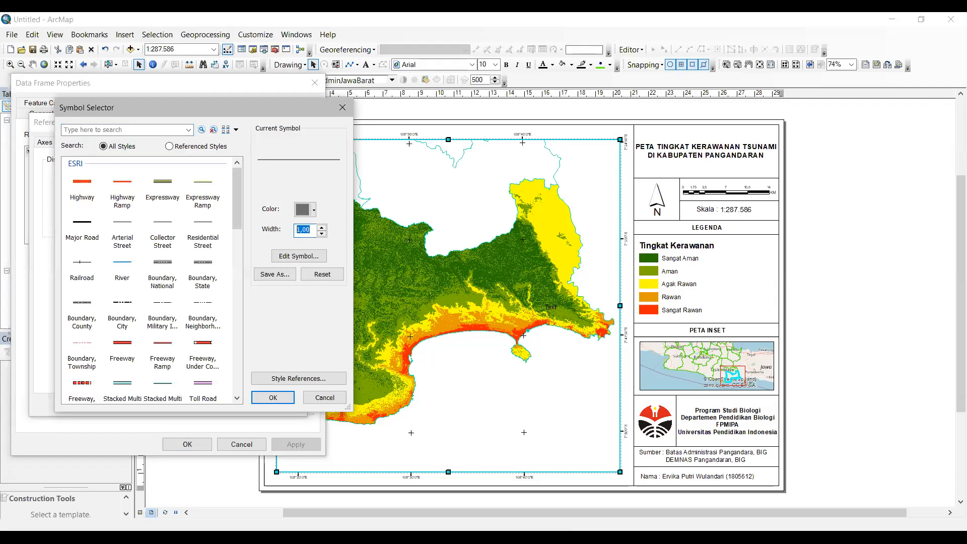
pyautogui.write('0,50')
pyautogui.press('Return')
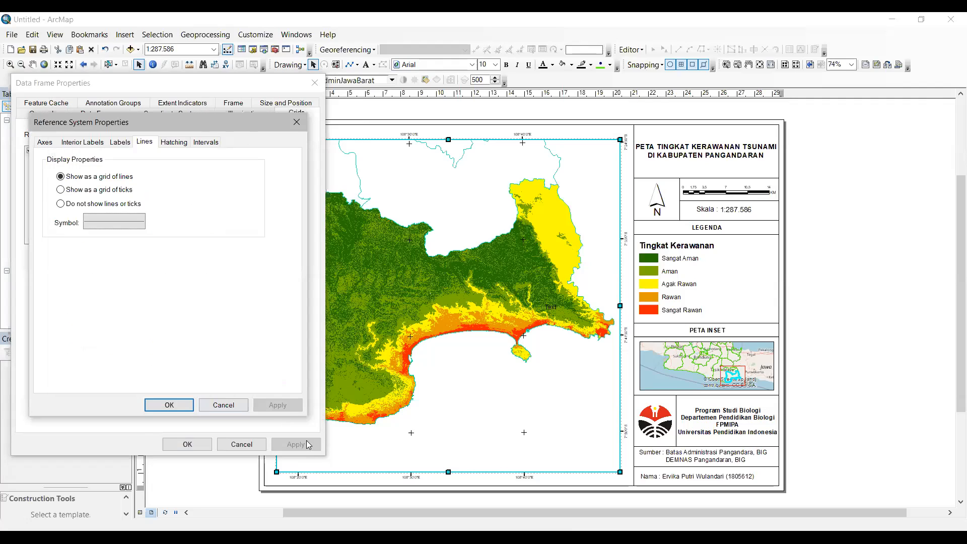
pyautogui.press('Return')
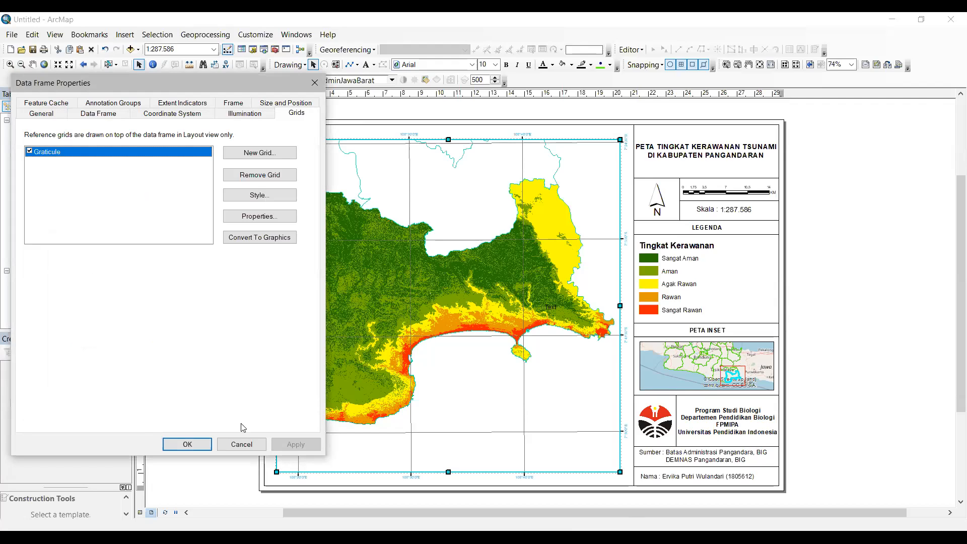
pyautogui.click(206, 447)
pyautogui.click(807, 308)
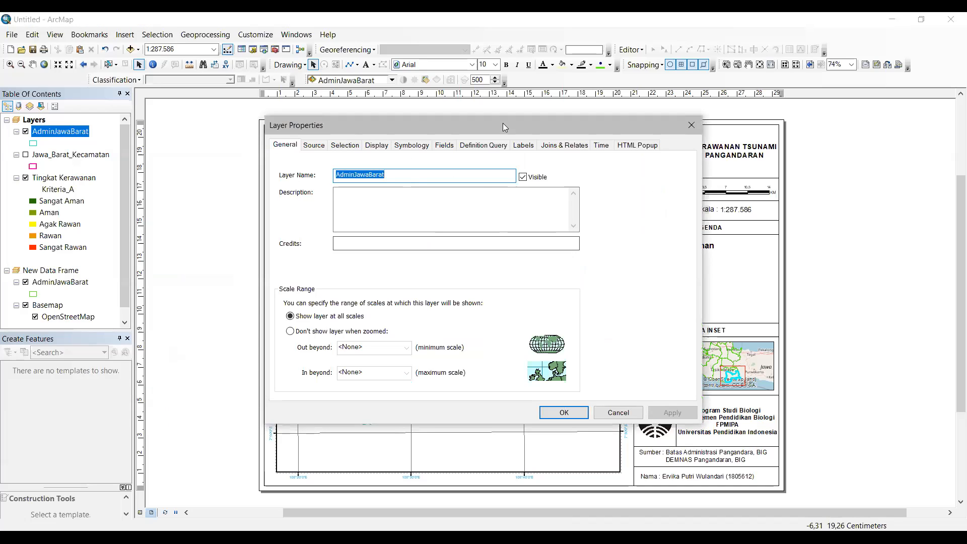
# Step: Label AdminJawaBarat features by the WADMKK field and delete the stray Text element
pyautogui.moveTo(504, 126); pyautogui.dragTo(223, 126)
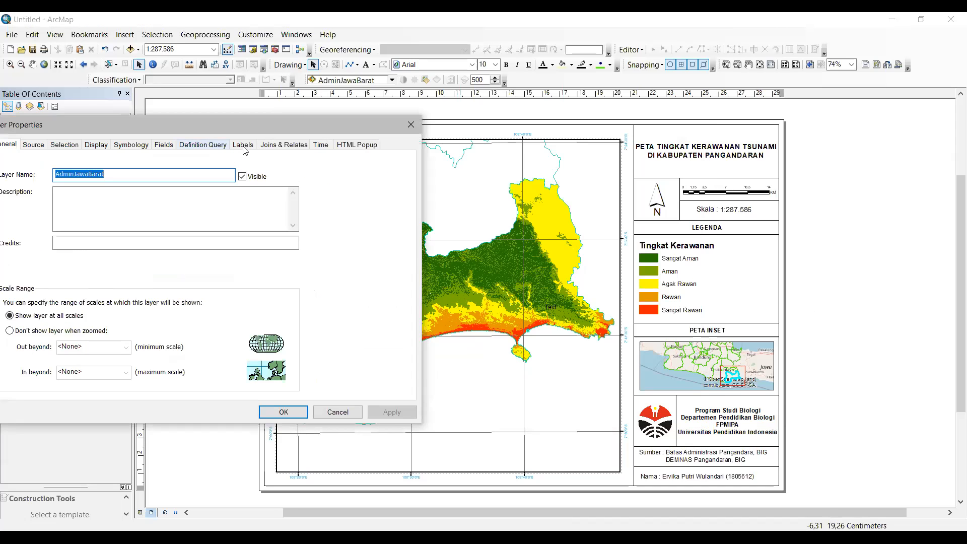
pyautogui.click(243, 146)
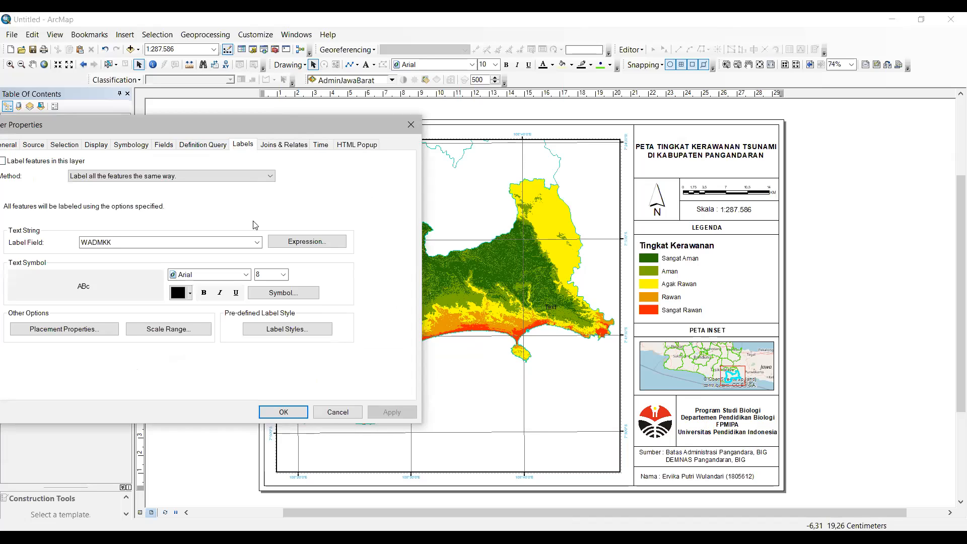
pyautogui.click(270, 211)
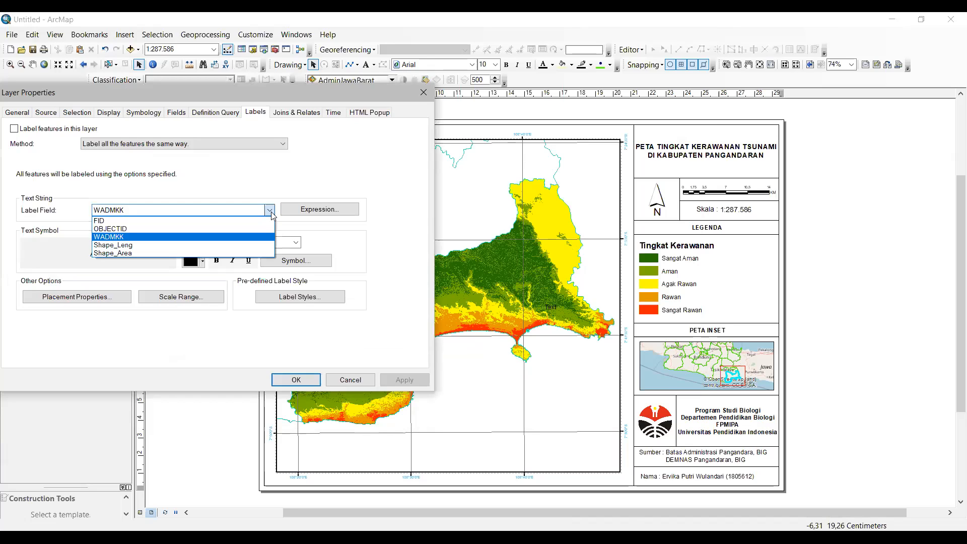
pyautogui.click(257, 242)
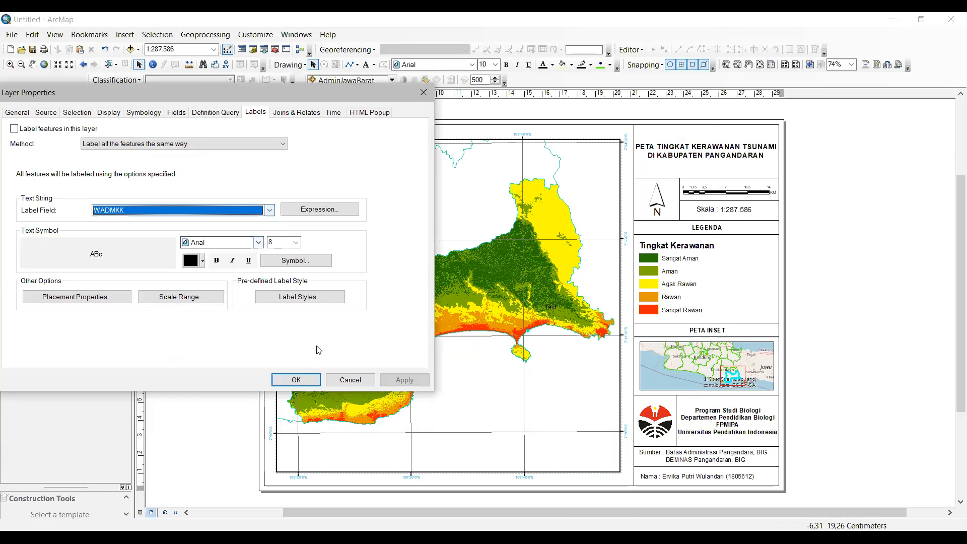
pyautogui.click(73, 129)
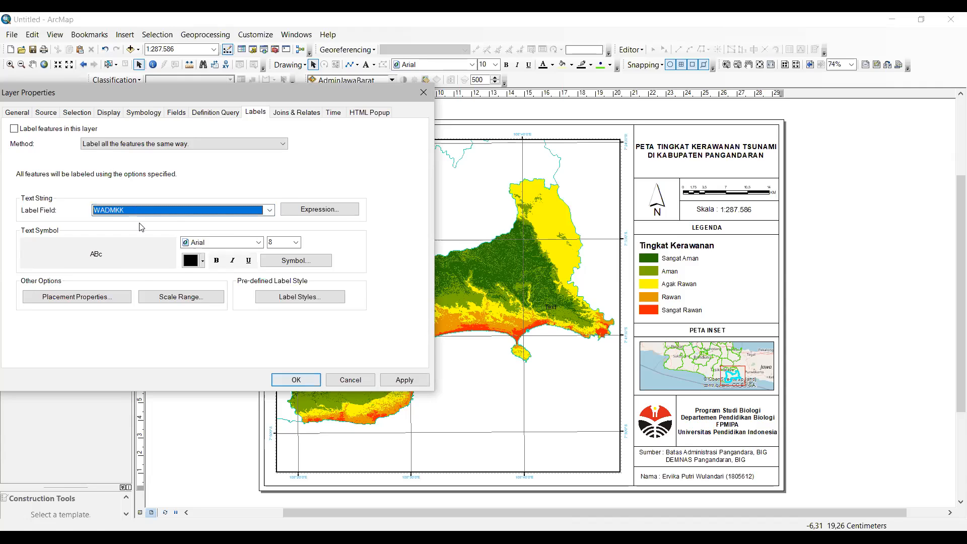
pyautogui.press('Return')
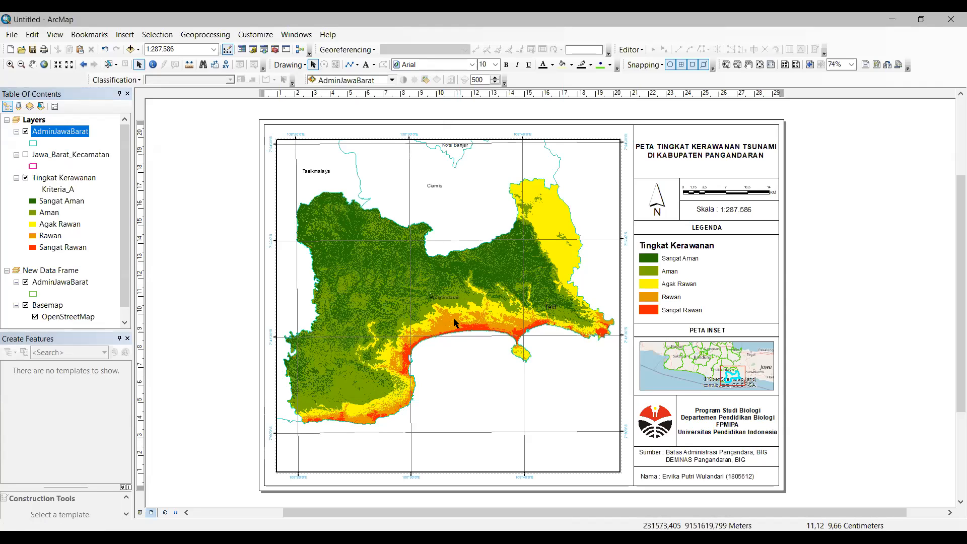
pyautogui.click(552, 308)
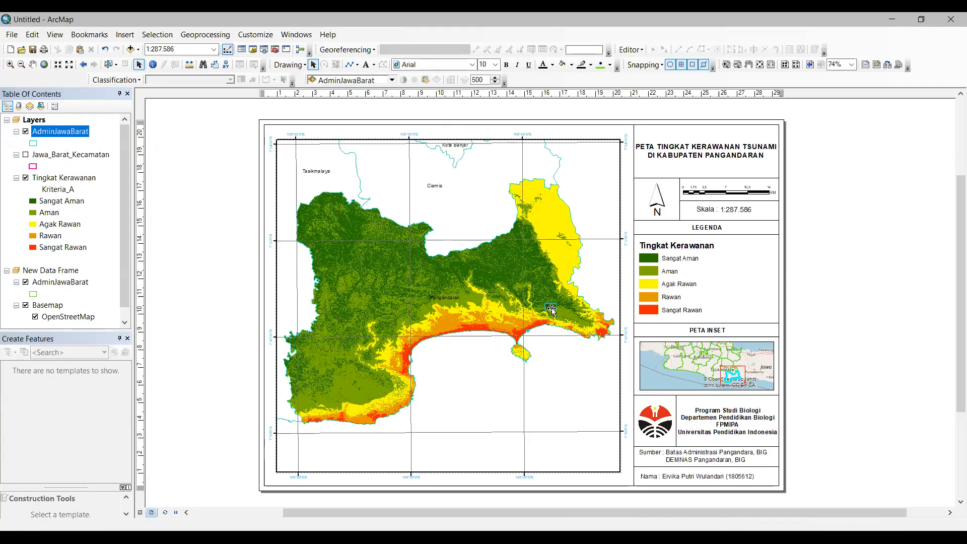
pyautogui.press('Delete')
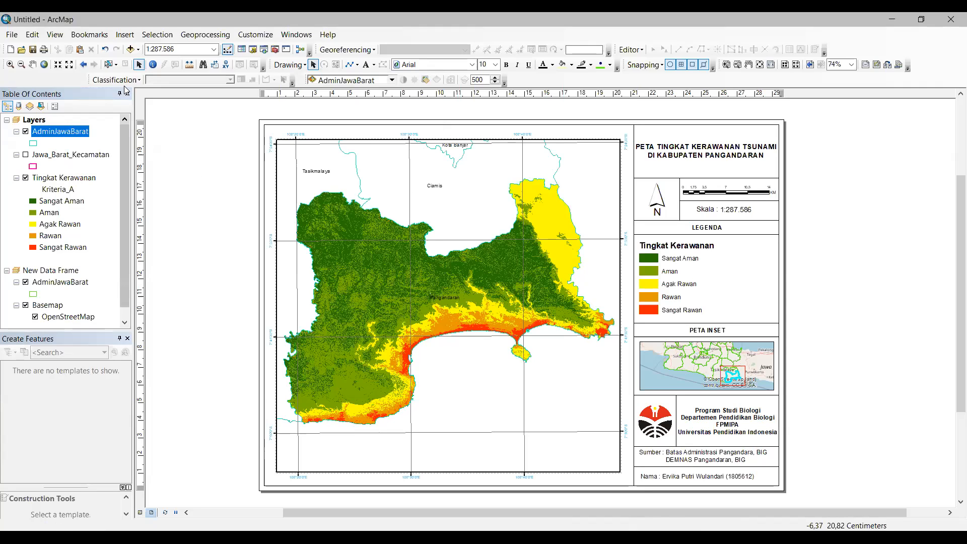
# Step: Add the Oceans basemap from the basemap gallery beneath the hazard map
pyautogui.click(14, 36)
pyautogui.moveTo(83, 137)
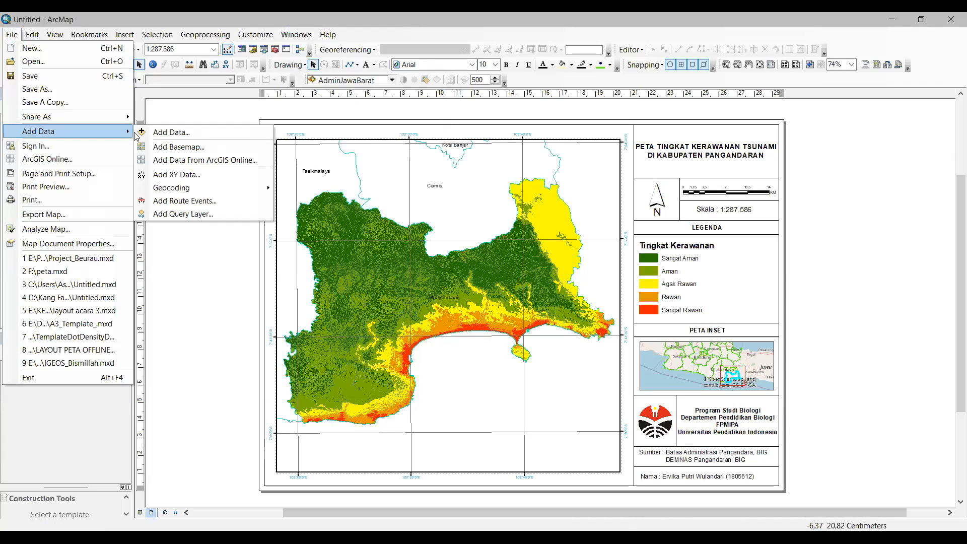
pyautogui.click(233, 146)
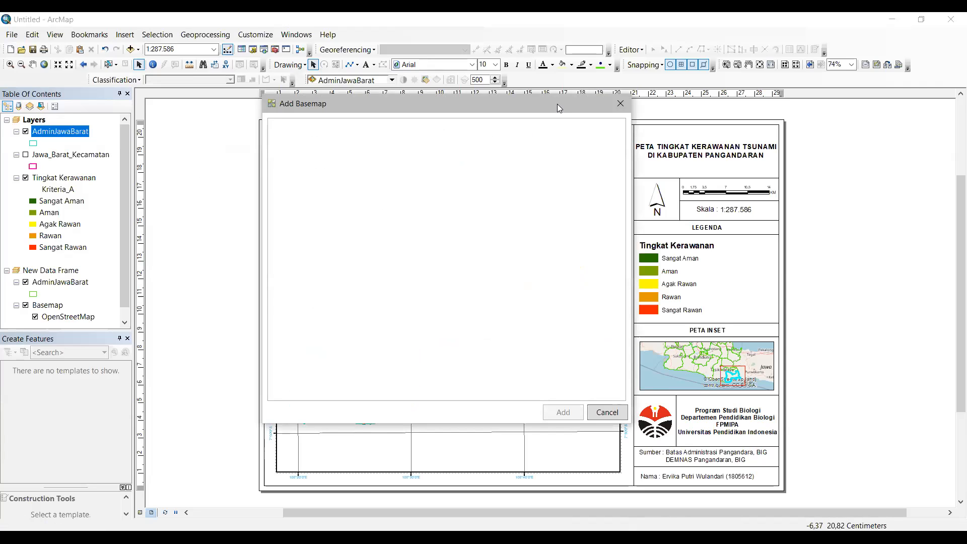
pyautogui.moveTo(553, 204); pyautogui.dragTo(553, 250)
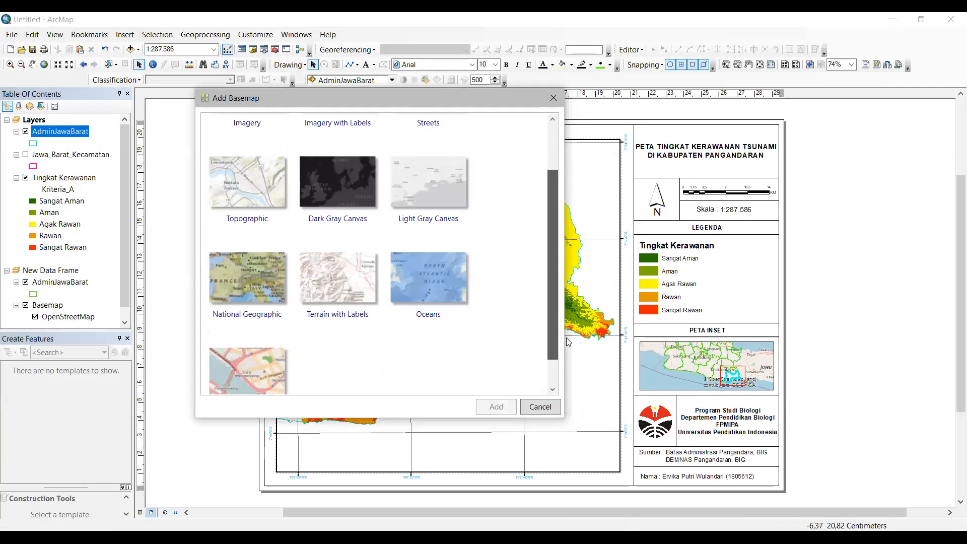
pyautogui.moveTo(566, 337); pyautogui.dragTo(434, 322)
pyautogui.click(435, 326)
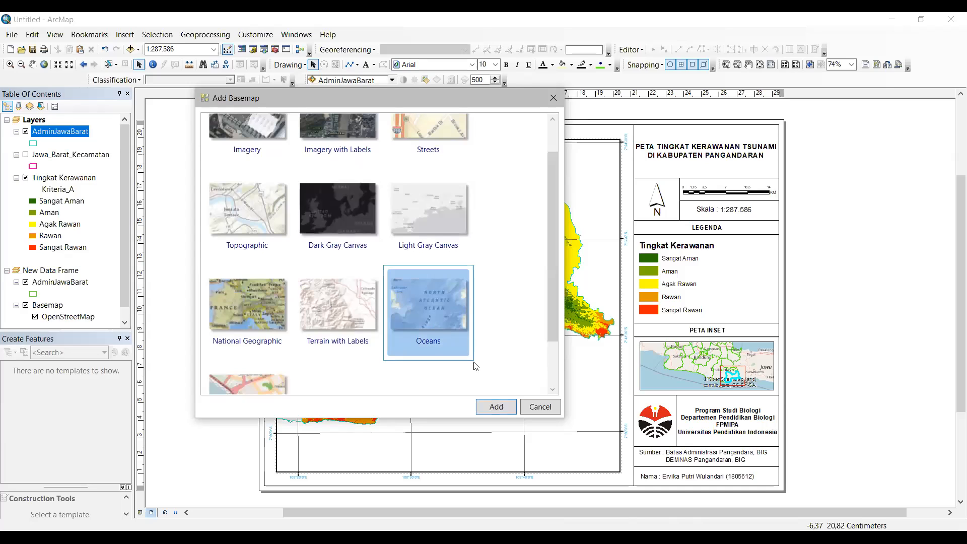
pyautogui.click(496, 408)
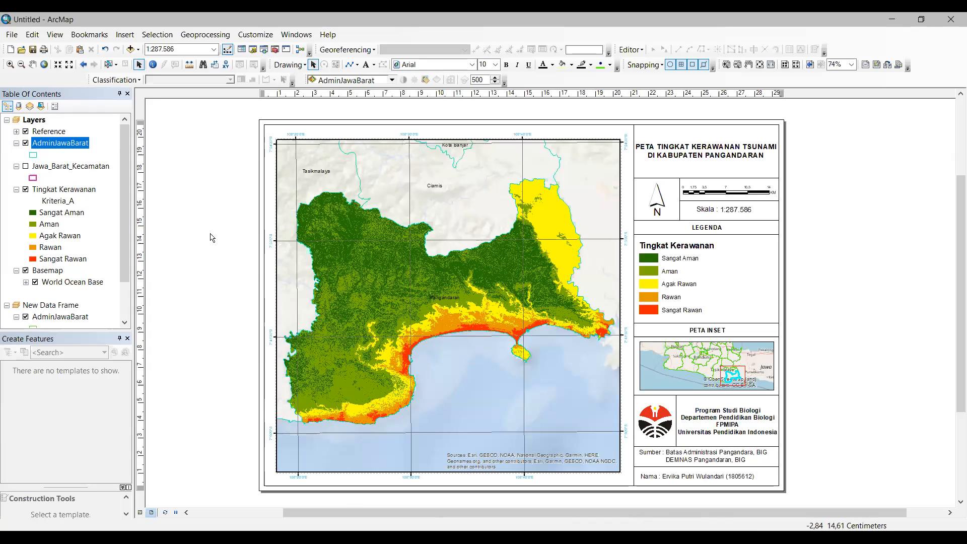
# Step: Insert Service Layer Credits dynamic text and place it to the right of the layout page
pyautogui.click(563, 456)
pyautogui.click(256, 289)
pyautogui.click(130, 35)
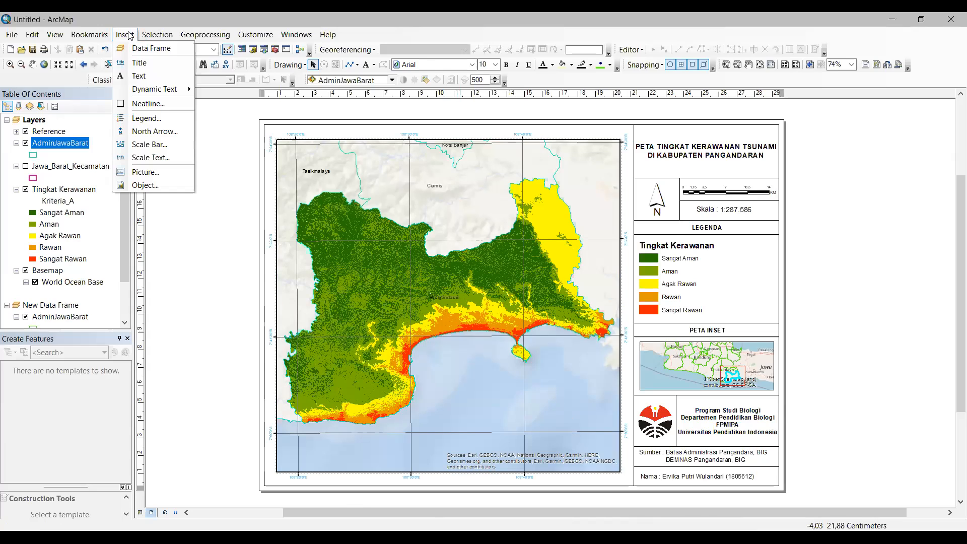
pyautogui.press('Escape')
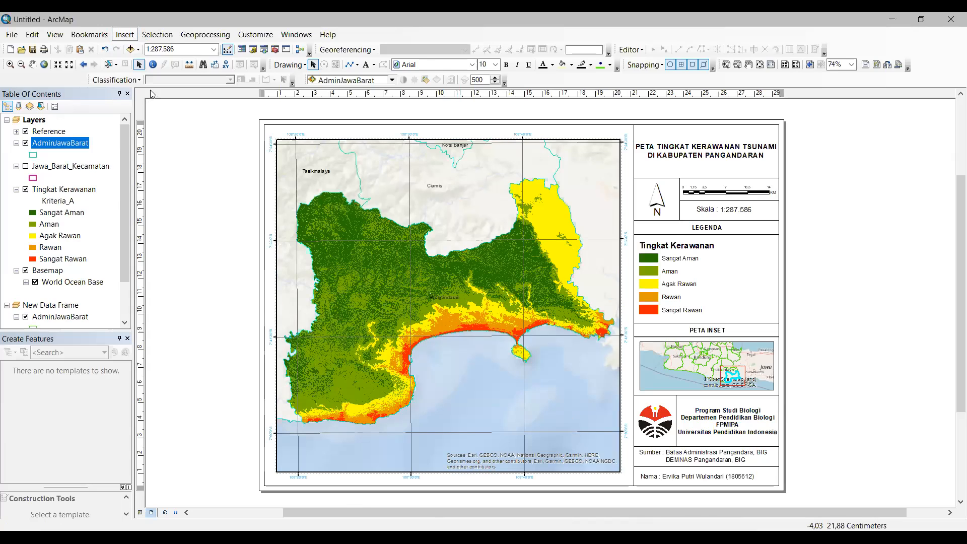
pyautogui.click(125, 35)
pyautogui.moveTo(163, 89)
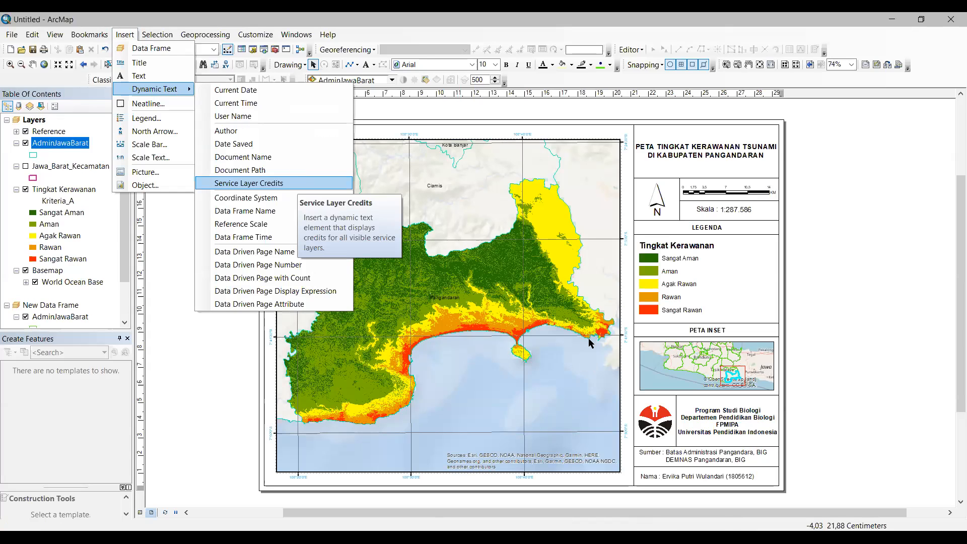
pyautogui.click(297, 184)
pyautogui.moveTo(599, 290); pyautogui.dragTo(870, 285)
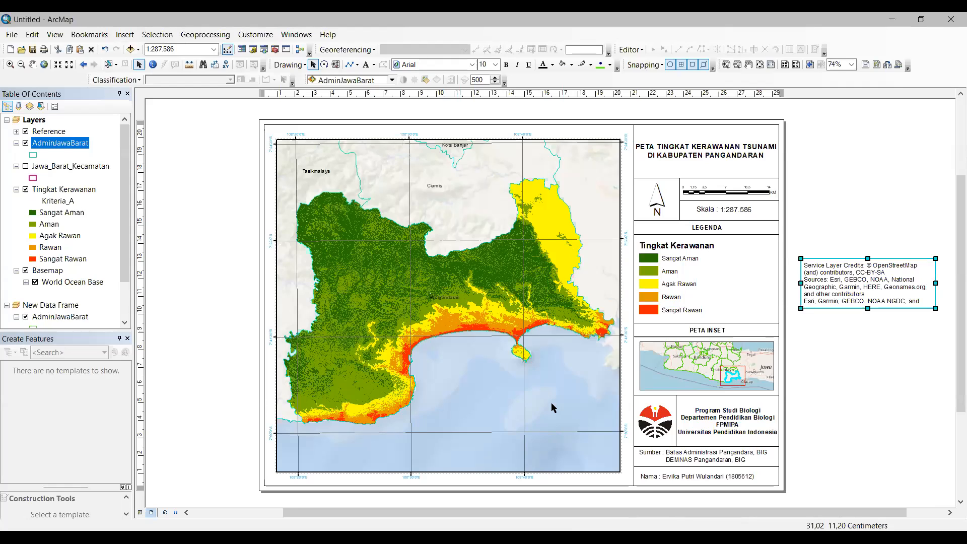
# Step: Move the credits text onto the sea area in the map's lower right
pyautogui.moveTo(465, 444); pyautogui.dragTo(488, 455)
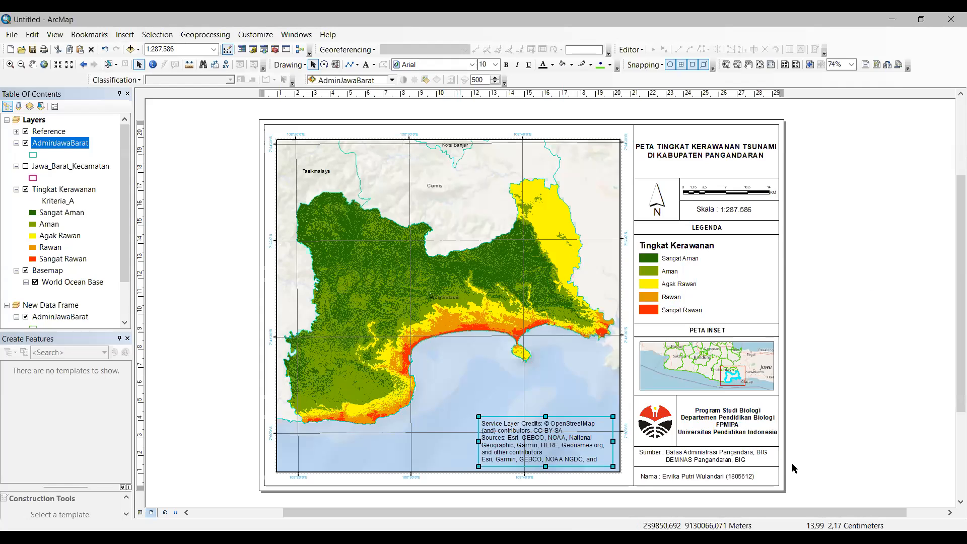
pyautogui.click(458, 441)
pyautogui.click(504, 445)
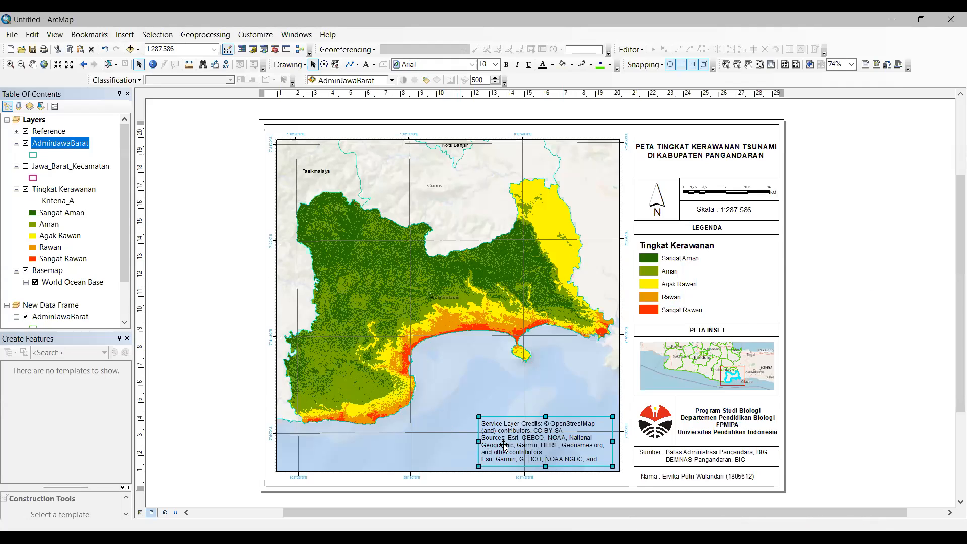
pyautogui.moveTo(504, 445); pyautogui.dragTo(526, 451)
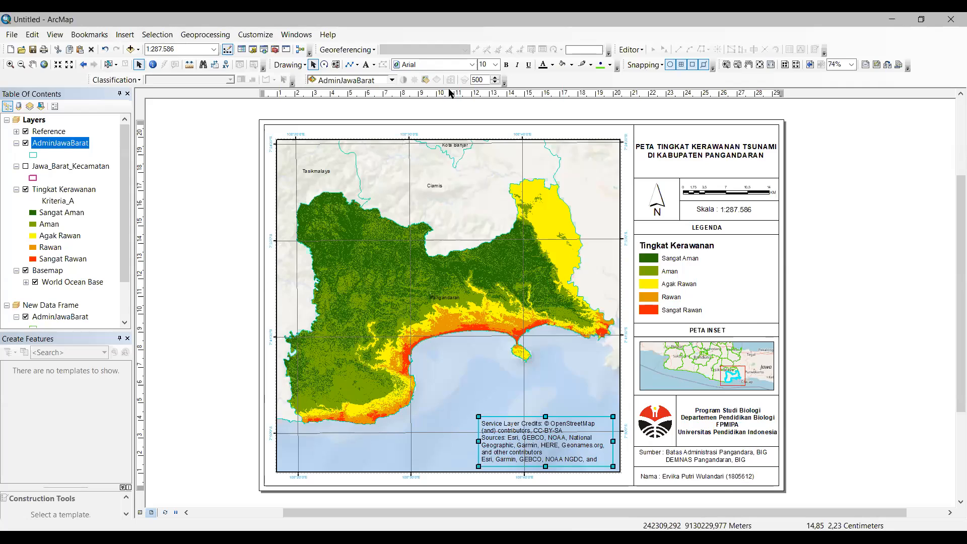
# Step: Set the credits font size to 7 and fit it into the map's bottom-right corner
pyautogui.click(496, 64)
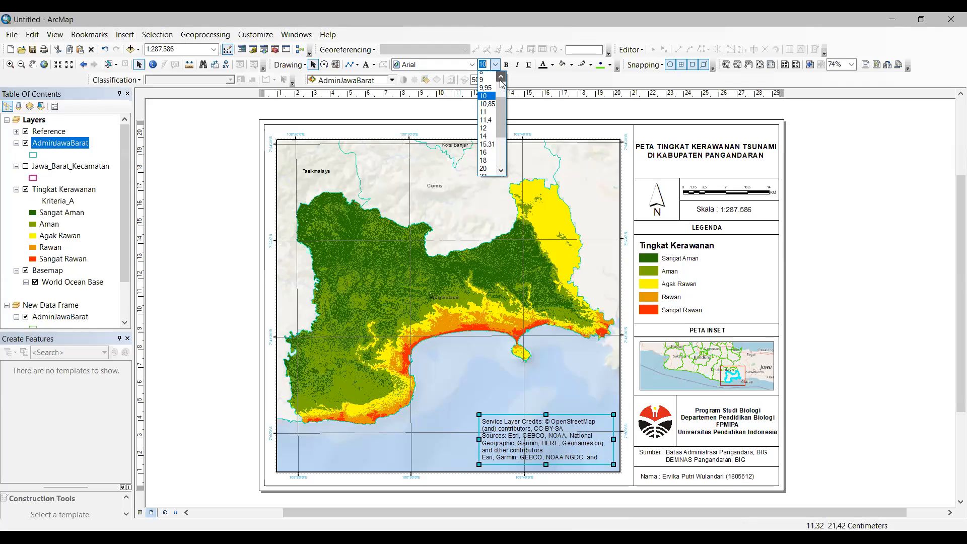
pyautogui.write('7')
pyautogui.press('Return')
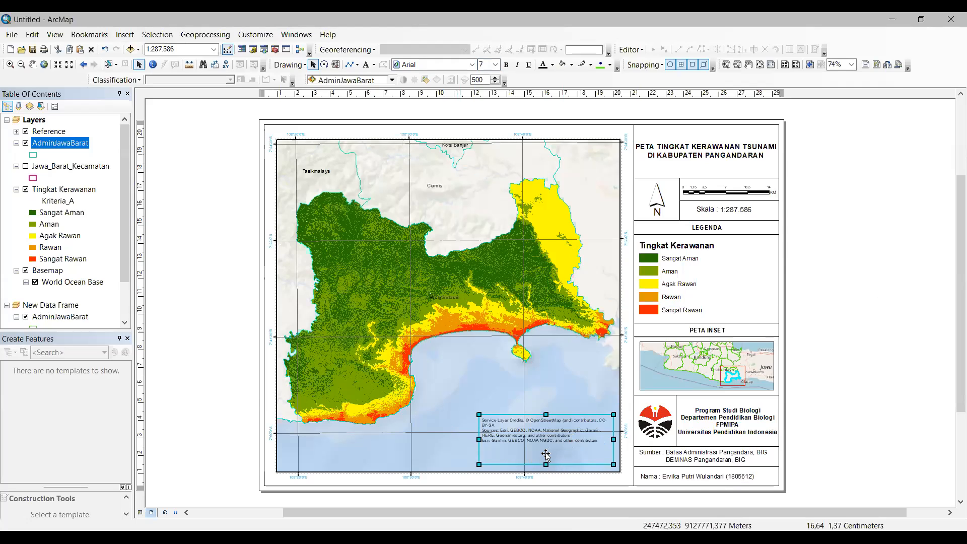
pyautogui.moveTo(558, 445); pyautogui.dragTo(562, 458)
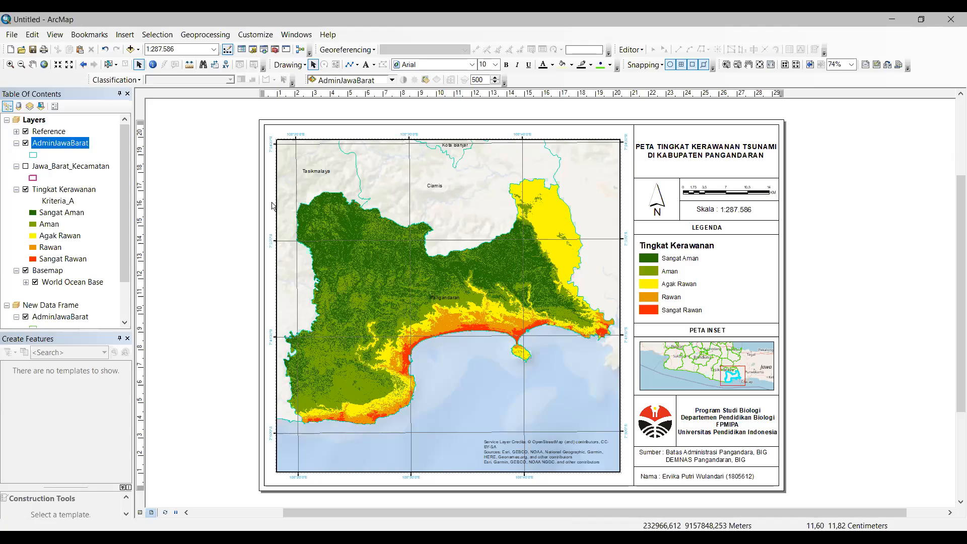
# Step: In Export Map, browse to E:\IMAGIS\Pelatihan Bagi Mahasiswa Biologi
pyautogui.click(12, 35)
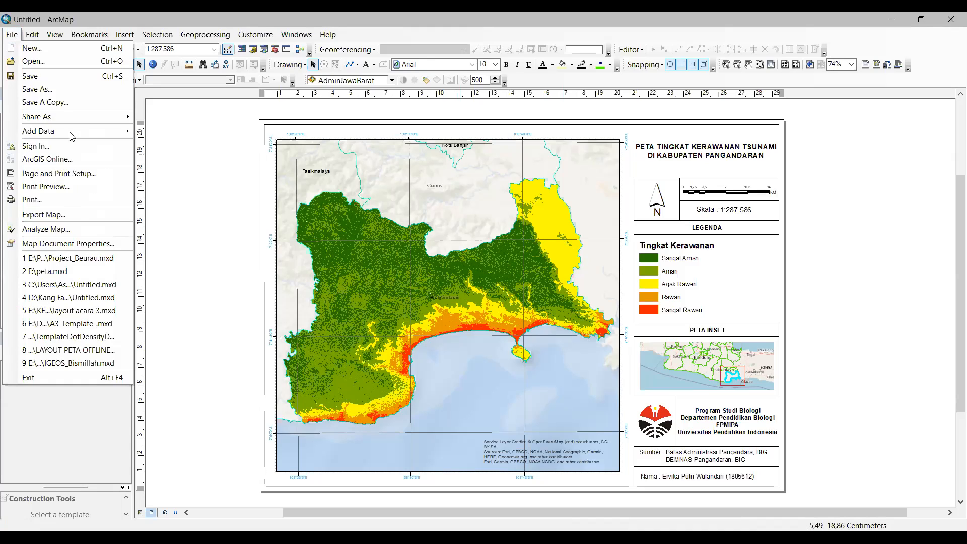
pyautogui.click(74, 215)
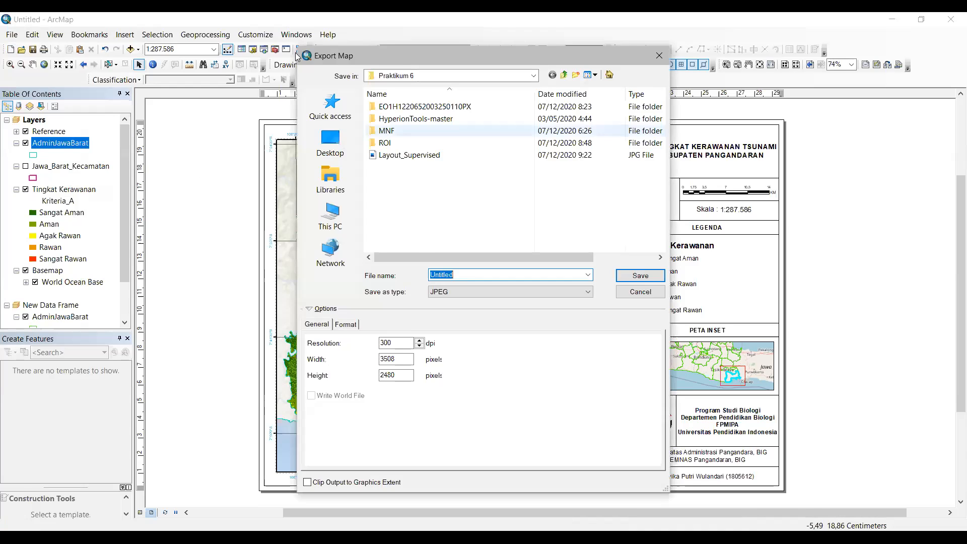
pyautogui.moveTo(544, 58); pyautogui.dragTo(283, 53)
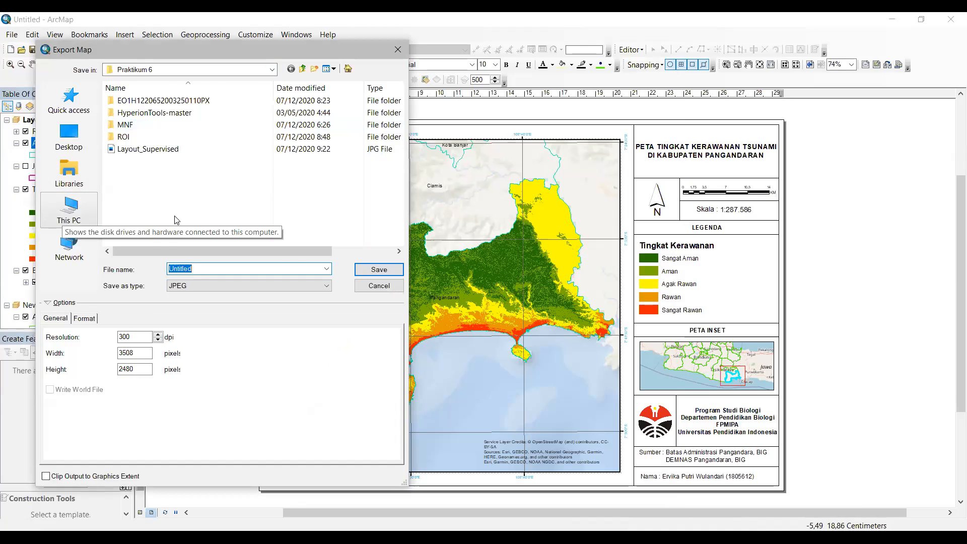
pyautogui.click(63, 221)
pyautogui.click(398, 232)
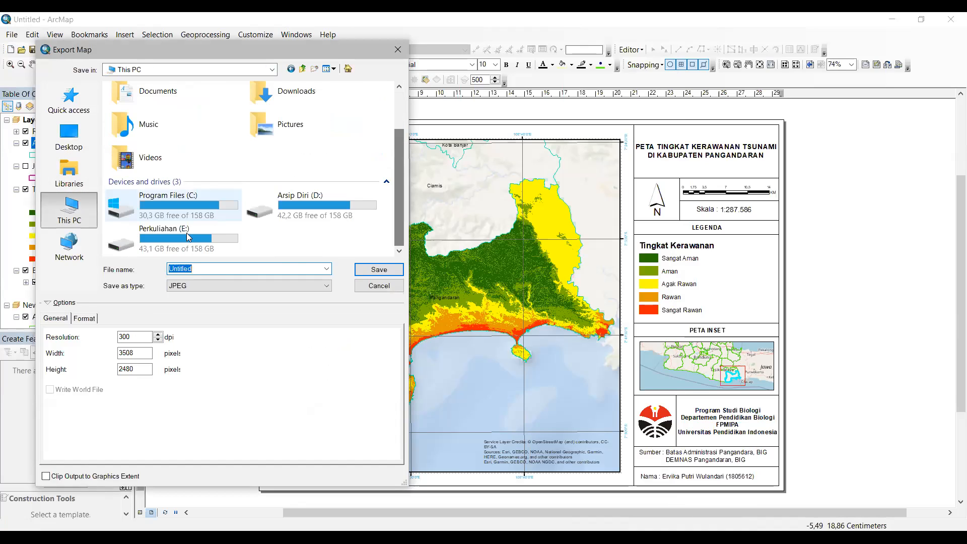
pyautogui.click(236, 237)
pyautogui.press('Return')
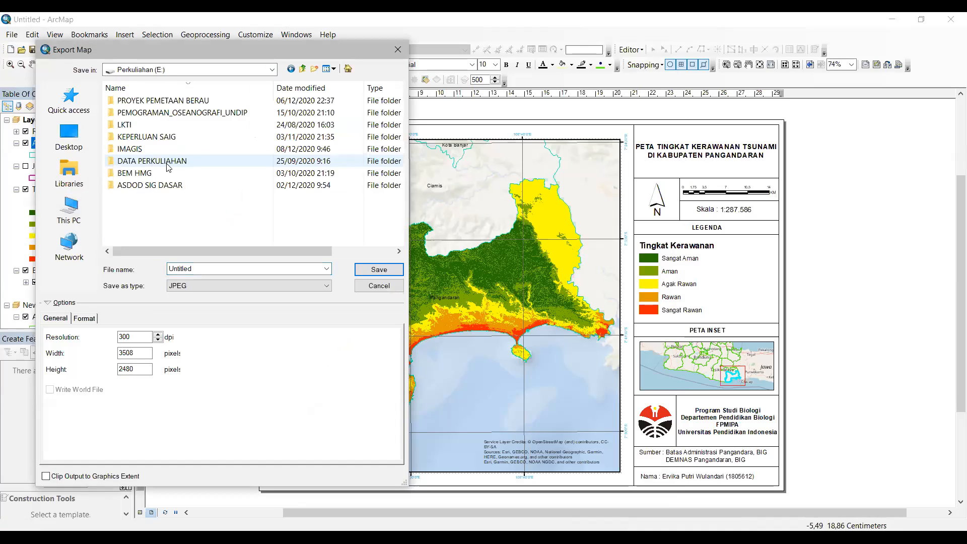
pyautogui.doubleClick(165, 169)
pyautogui.doubleClick(174, 150)
# Step: Name the export 'Peta Tingkat Kerawanan Tsunami' and save it as a JPEG
pyautogui.doubleClick(206, 268)
pyautogui.press('BackSpace')
pyautogui.write('Peta Tingkat Kerawanan Tsunami Pan')
pyautogui.press('BackSpace')
pyautogui.press('BackSpace')
pyautogui.press('BackSpace')
pyautogui.click(396, 271)
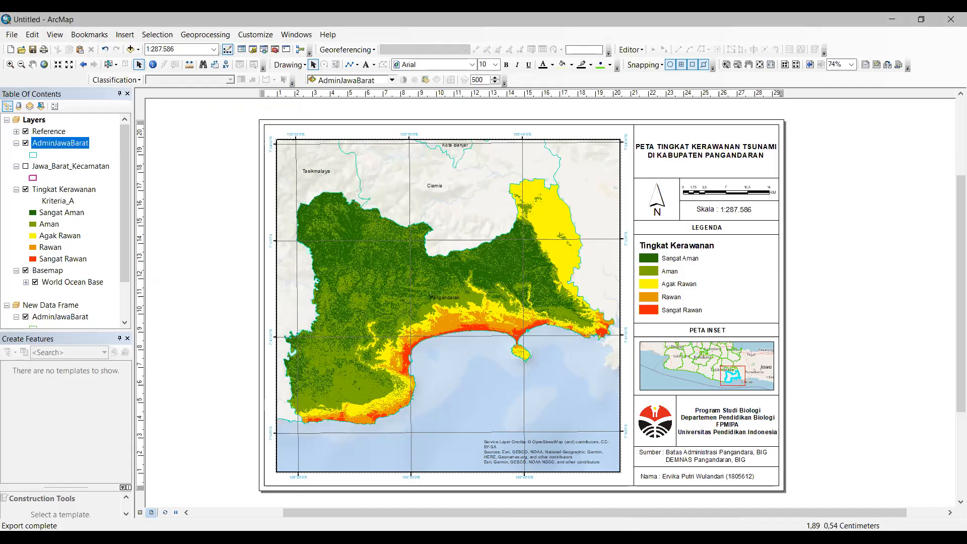
# Step: Open Peta Tingkat Kerawanan Tsunami.jpg from the Pelatihan Bagi Mahasiswa Biologi folder in File Explorer
pyautogui.click(262, 537)
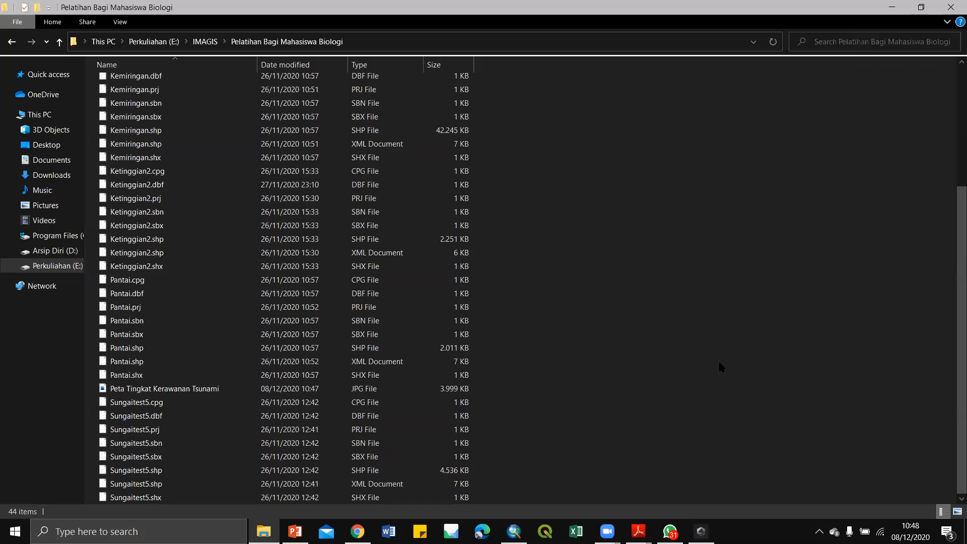
pyautogui.doubleClick(380, 391)
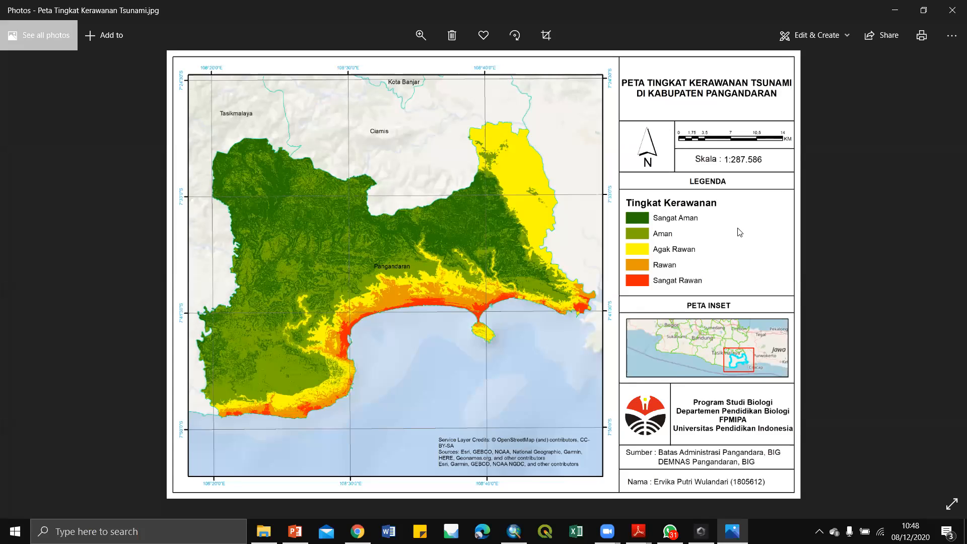
# Step: Minimize the Photos viewer to return to the ArcMap layout
pyautogui.click(893, 17)
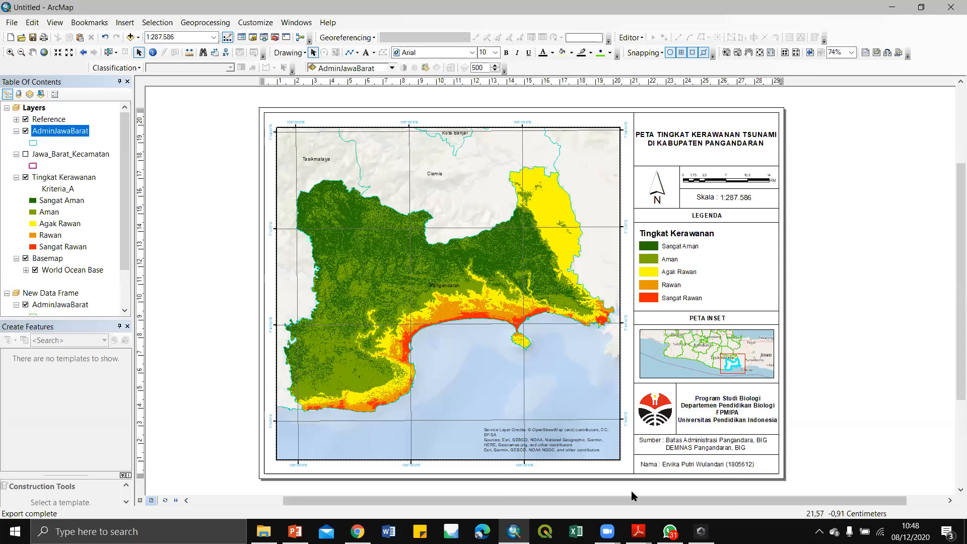
# Step: View and close the attribute table of the inset's AdminJawaBarat layer
pyautogui.moveTo(608, 529)
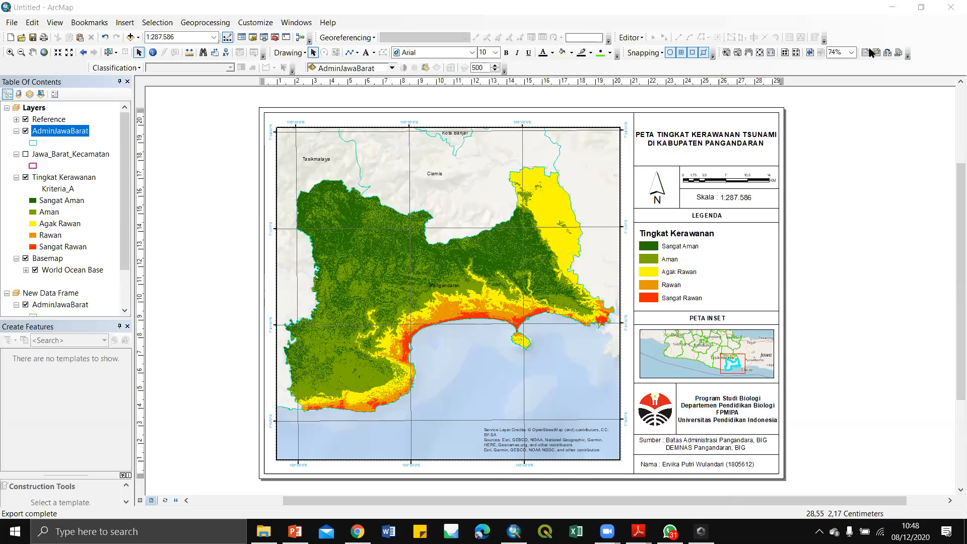
pyautogui.scroll(-2, 82, 258)
pyautogui.rightClick(81, 259)
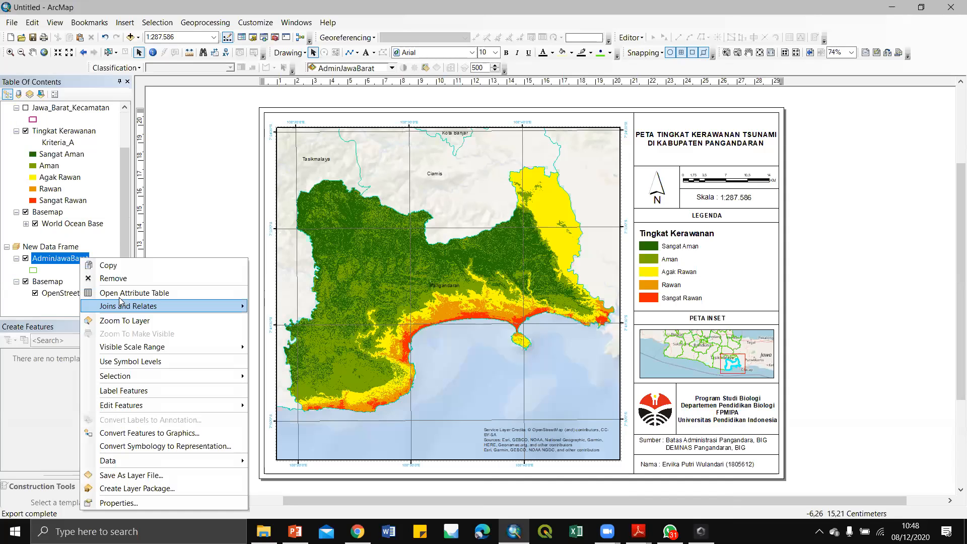
pyautogui.click(150, 294)
pyautogui.click(368, 8)
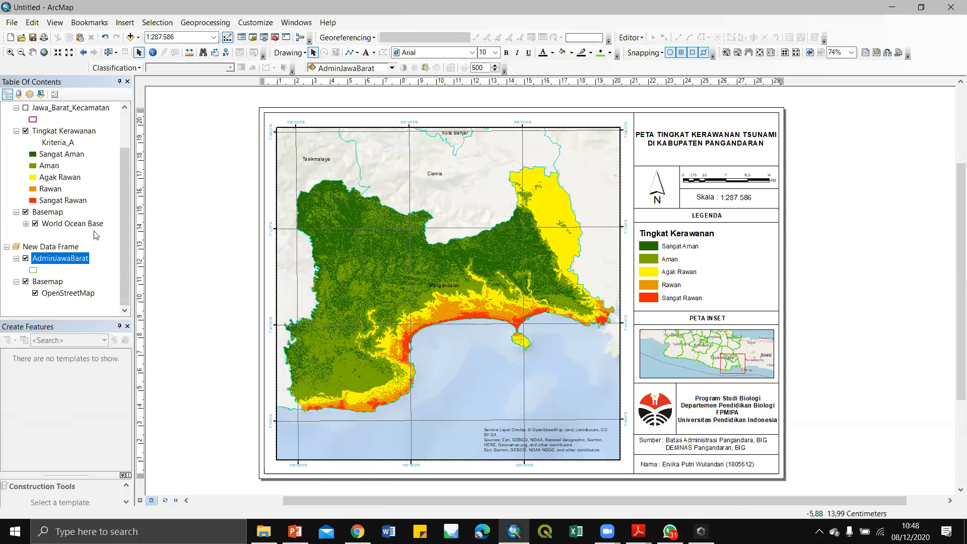
# Step: Give the AdminJawaBarat boundaries a green outline, ending at width 1
pyautogui.click(34, 270)
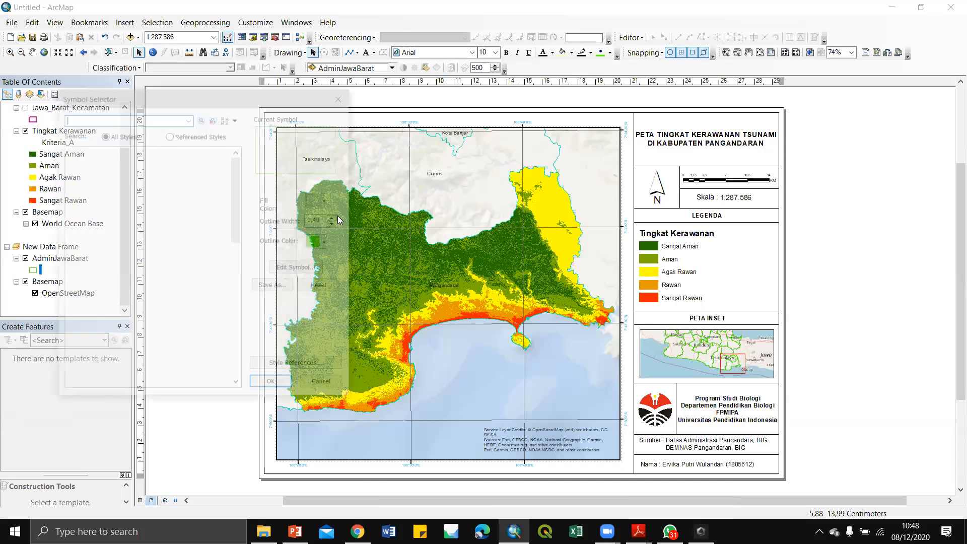
pyautogui.click(336, 218)
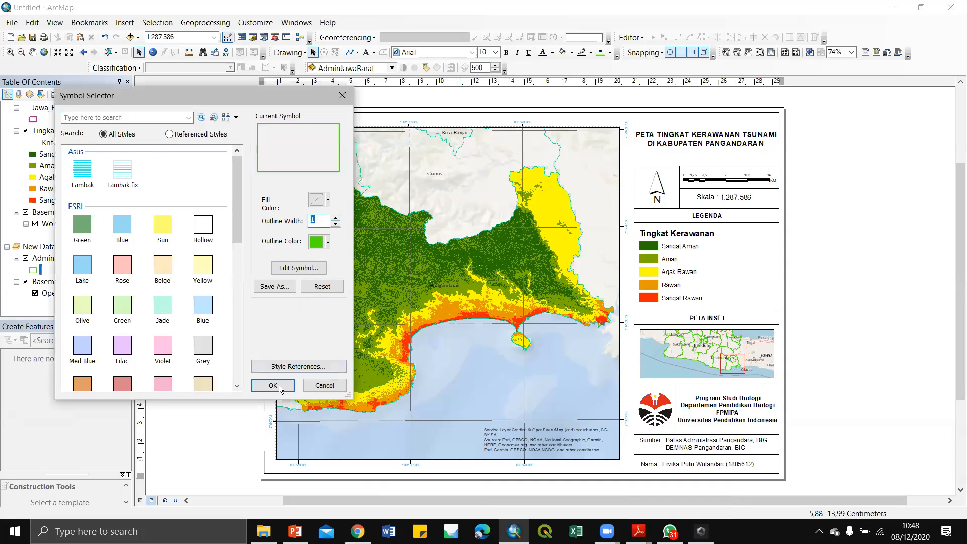
pyautogui.click(273, 386)
pyautogui.click(32, 270)
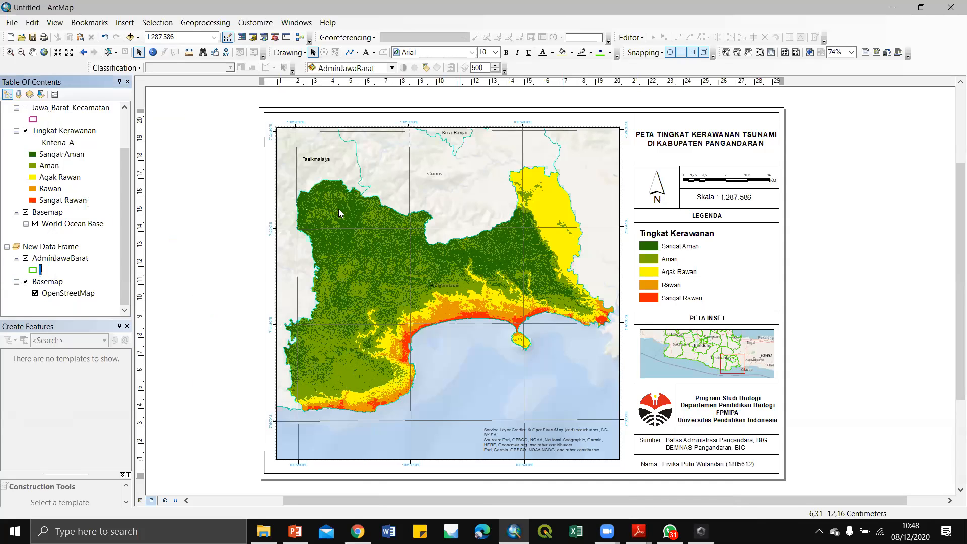
pyautogui.click(336, 218)
pyautogui.click(273, 385)
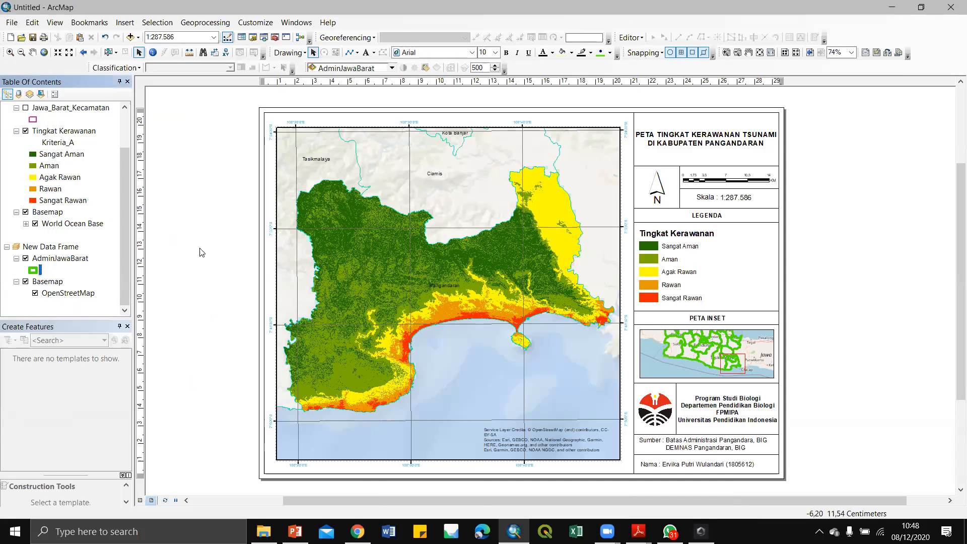
pyautogui.click(337, 225)
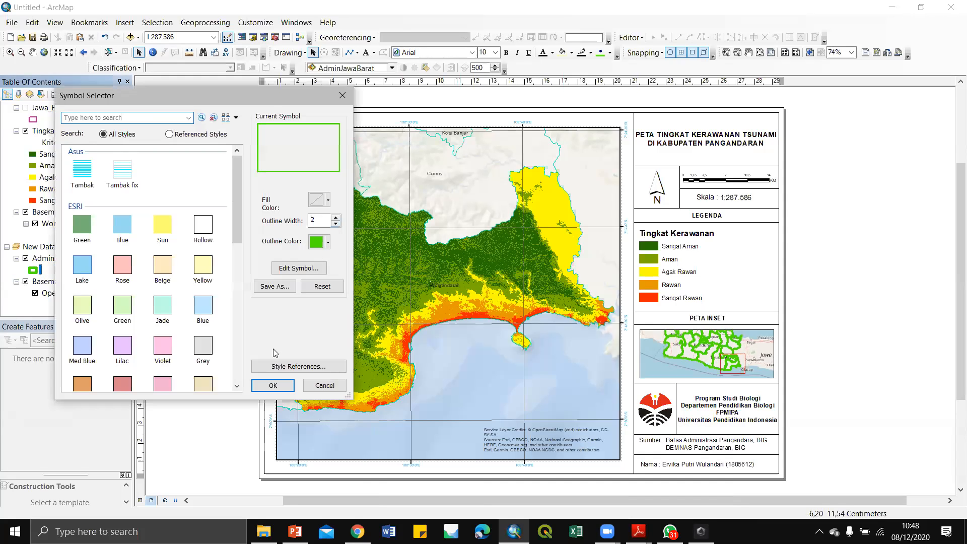
pyautogui.click(274, 386)
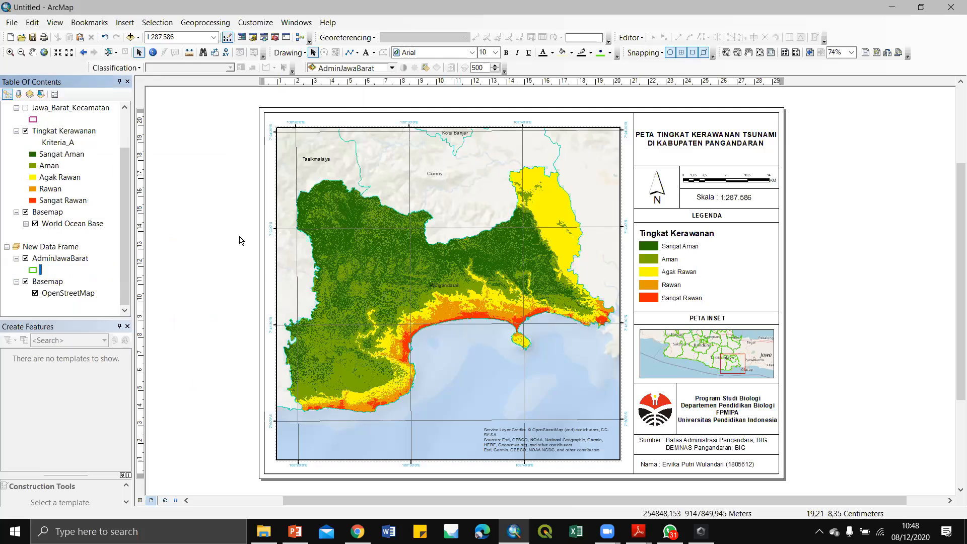